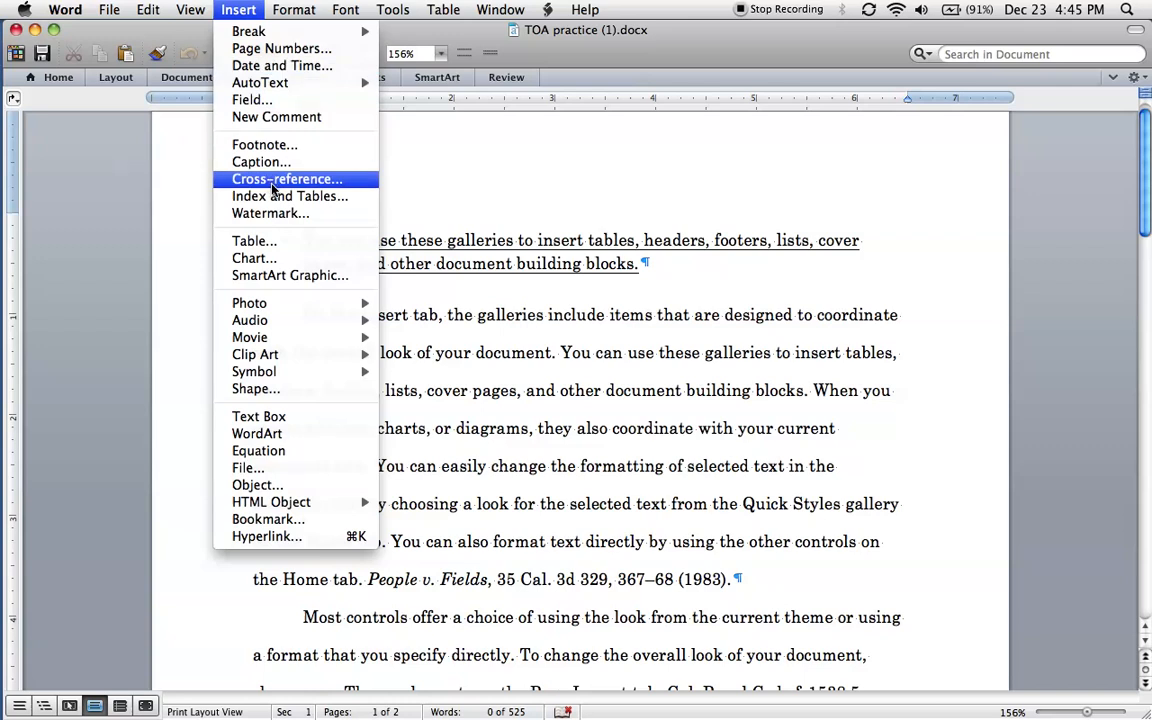
Open the Mark Citation dialog from the Table of Authorities settings and move it clear of the first citation.
left_click(288, 203)
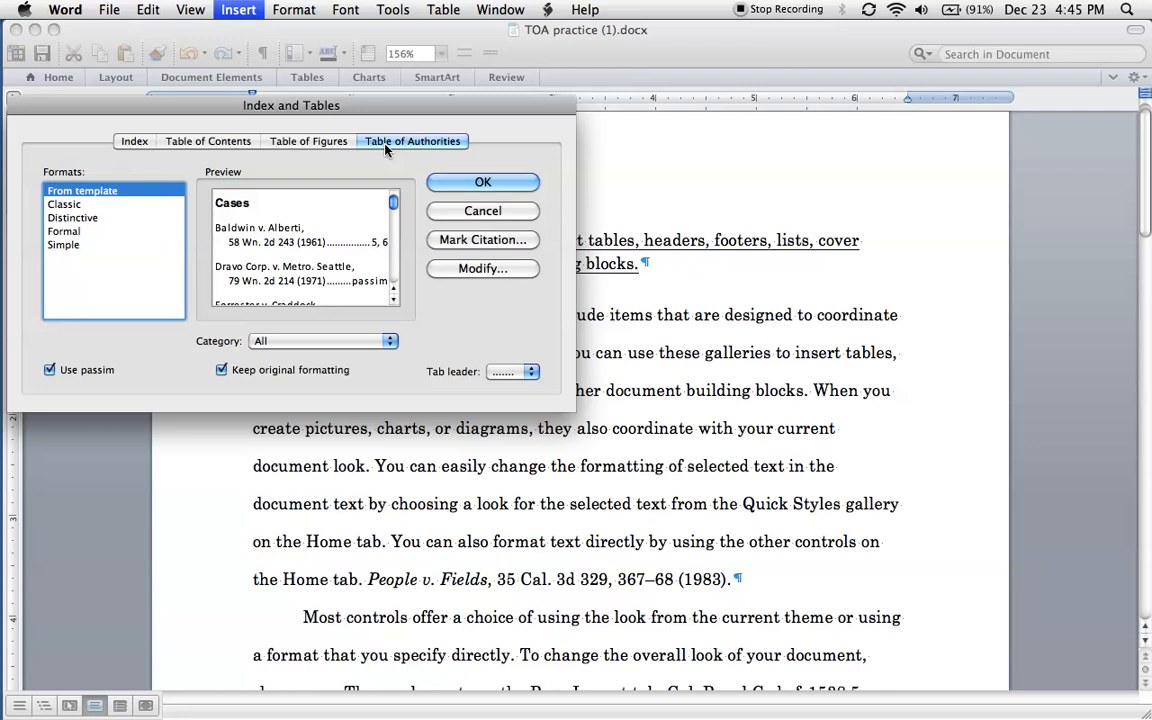
left_click(478, 244)
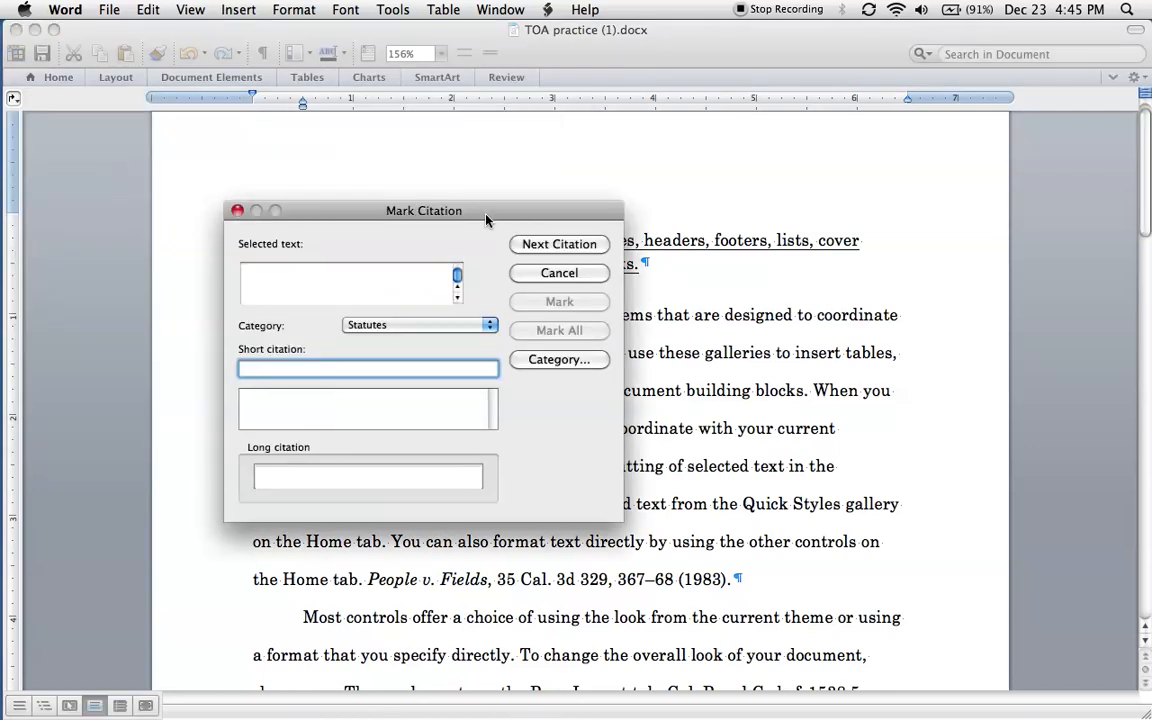
left_click_drag(491, 214, 290, 142)
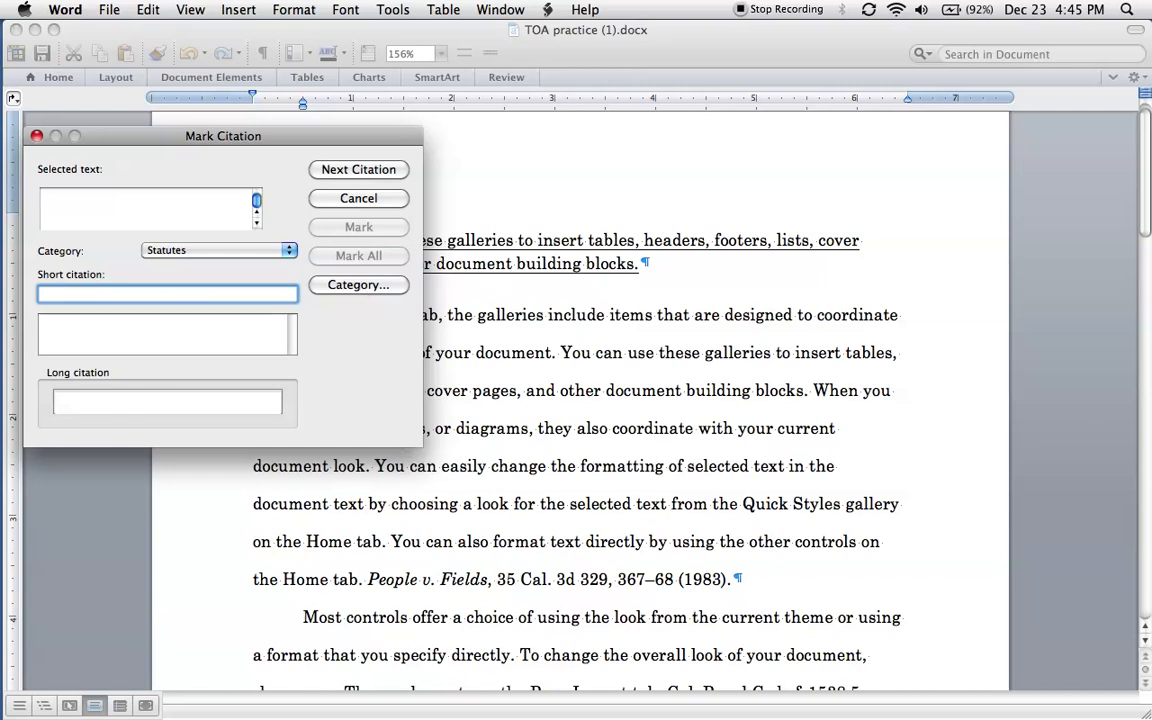
Select "People v. Fields, 35 Cal. 3d 329, 367–68 (1983)." in the first paragraph and load it as the citation's selected text.
left_click(370, 580)
left_click_drag(368, 580, 732, 580)
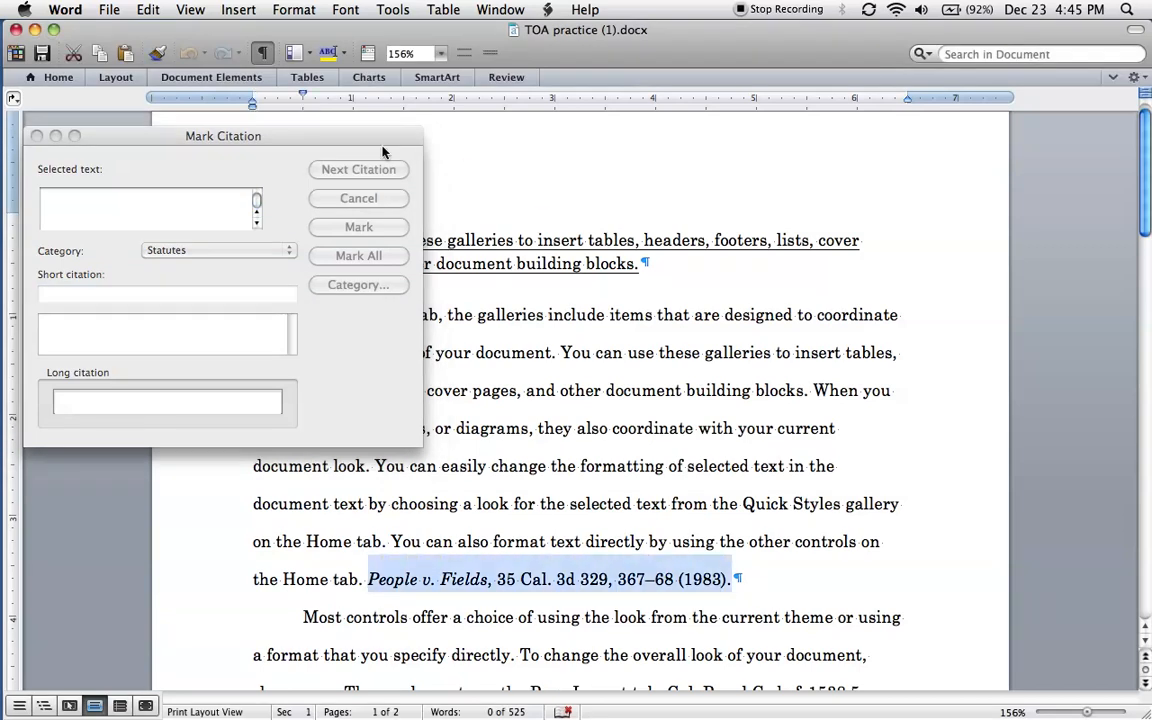
left_click(288, 145)
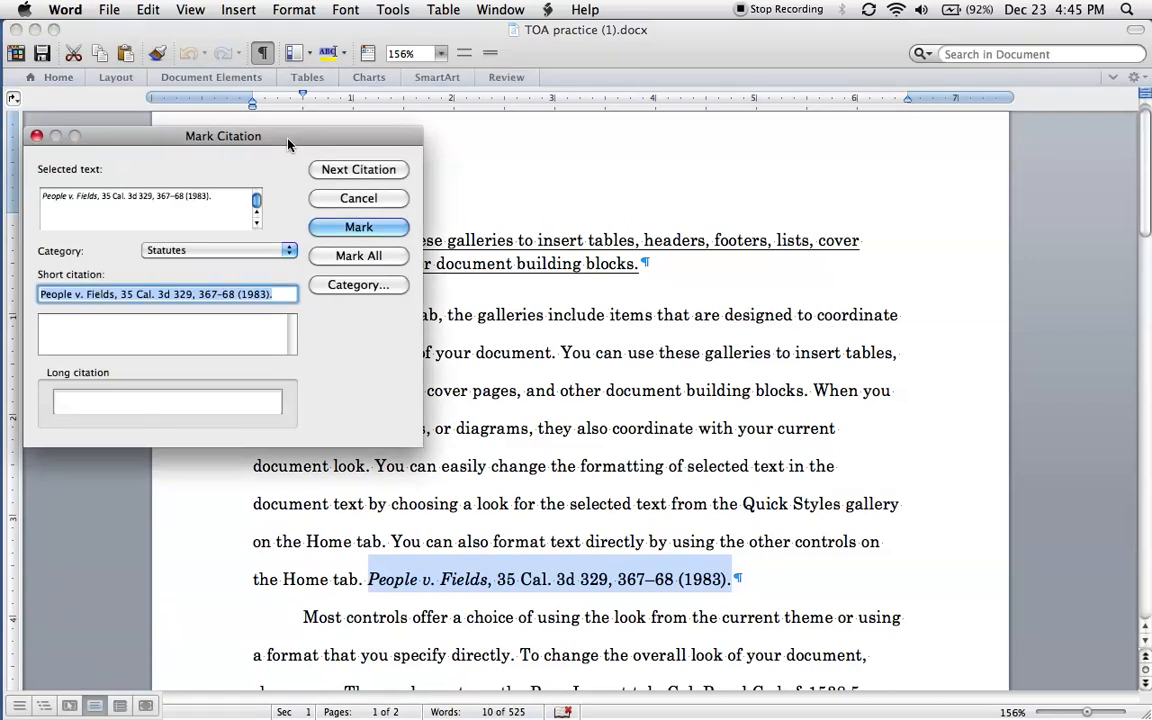
Trim the citation's selected text to "People v. Fields, 35 Cal. 3d 329 (1983)" and set its category to Cases.
left_click(215, 198)
key("BackSpace")
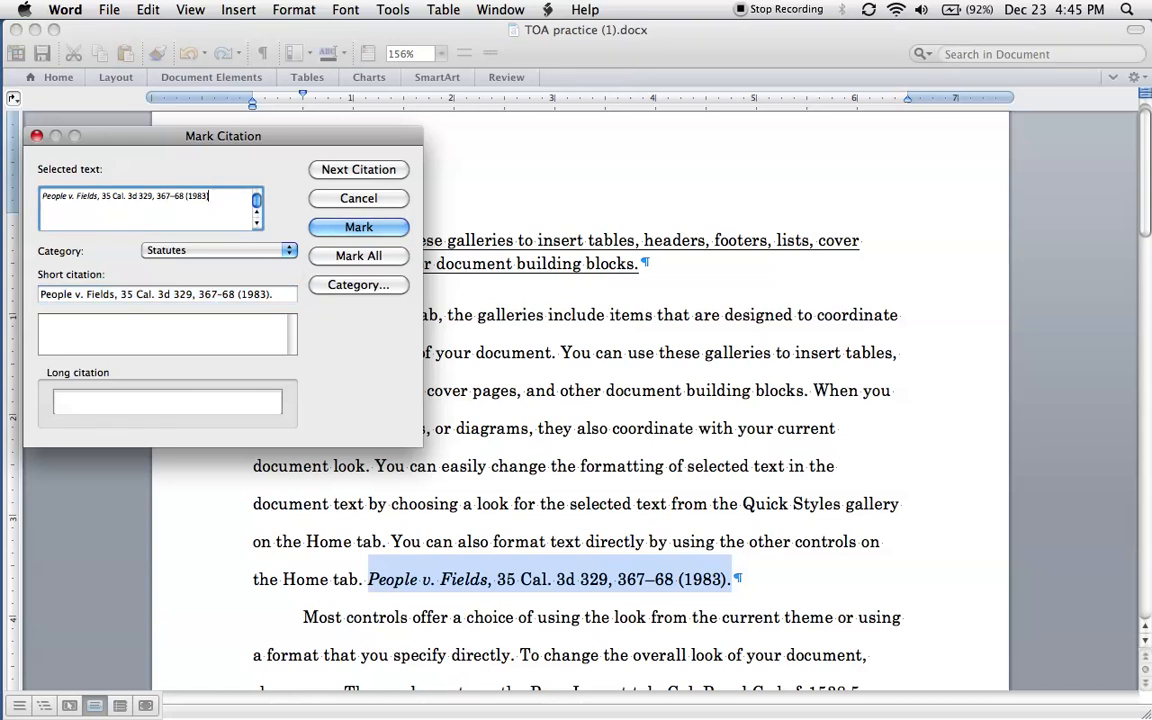
key("BackSpace")
key("BackSpace")
key("BackSpace")
key("BackSpace")
key("BackSpace")
key("BackSpace")
key("BackSpace")
key("BackSpace")
left_click(223, 252)
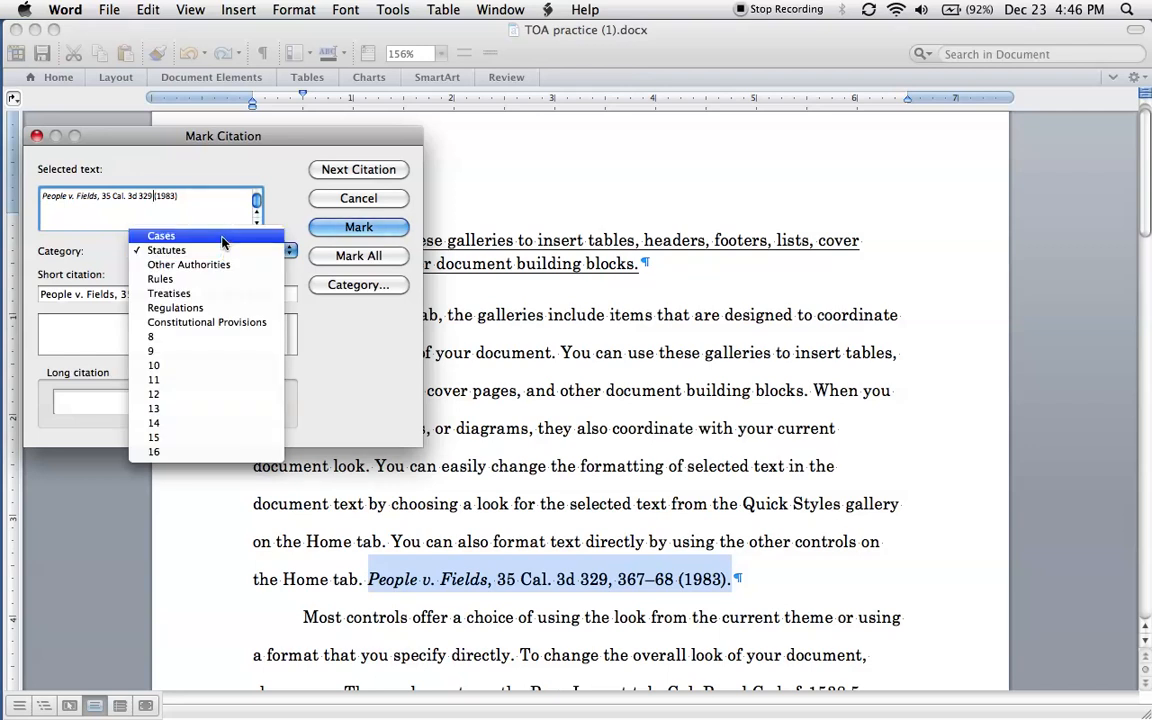
left_click(223, 238)
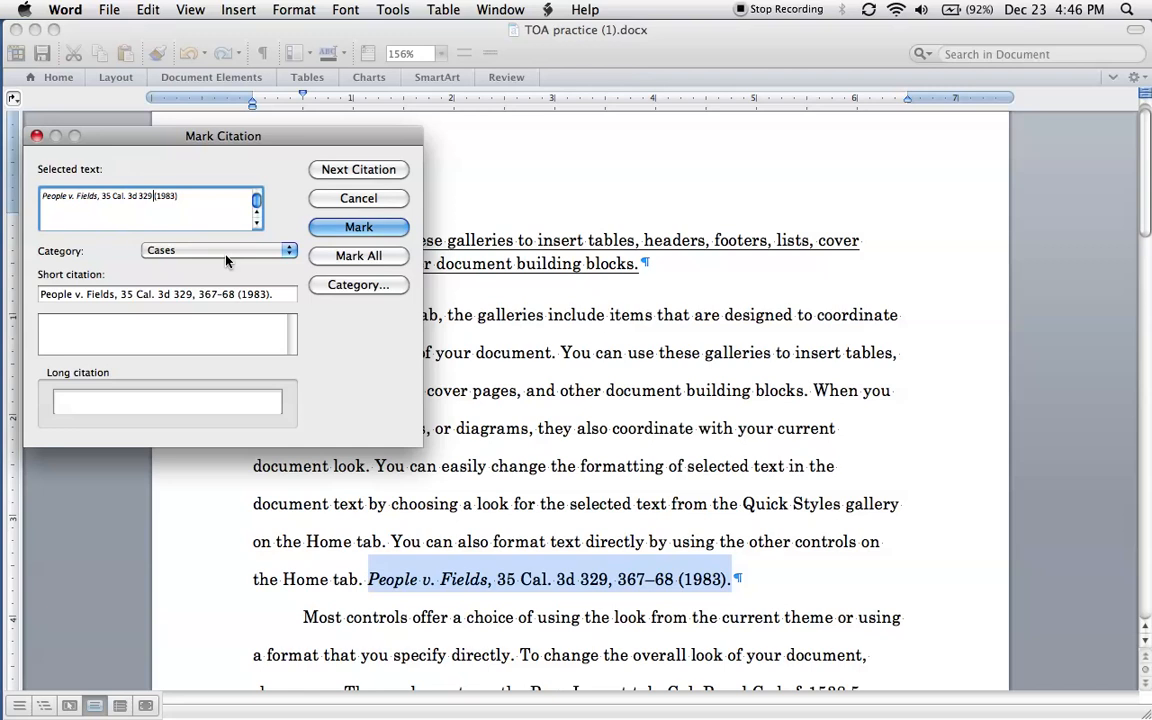
Examine the editable citation categories, including the numbered placeholders, and leave the category editor without making changes.
left_click(343, 287)
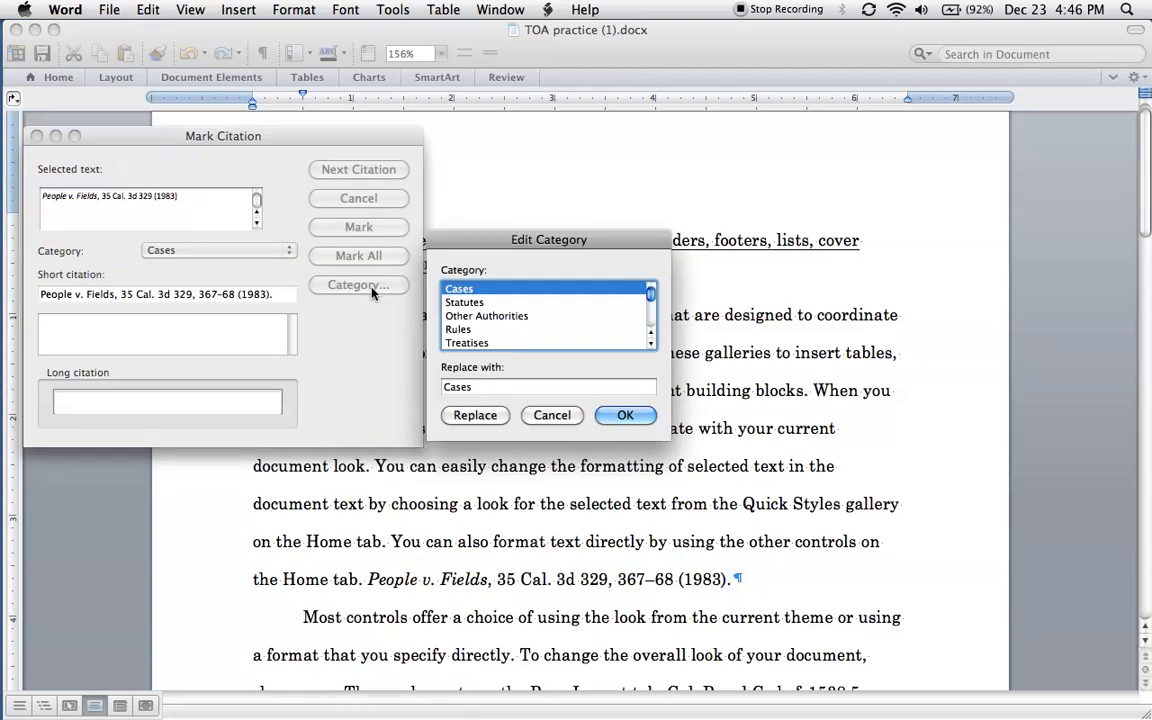
left_click(476, 303)
left_click(487, 317)
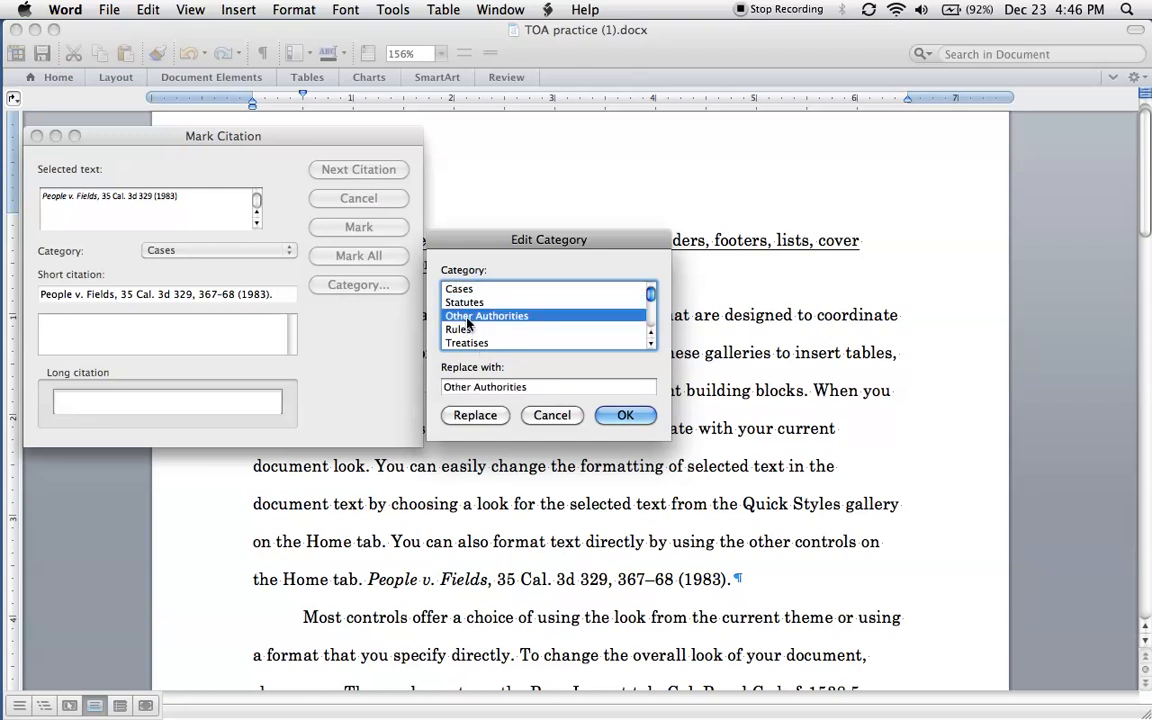
key("Tab")
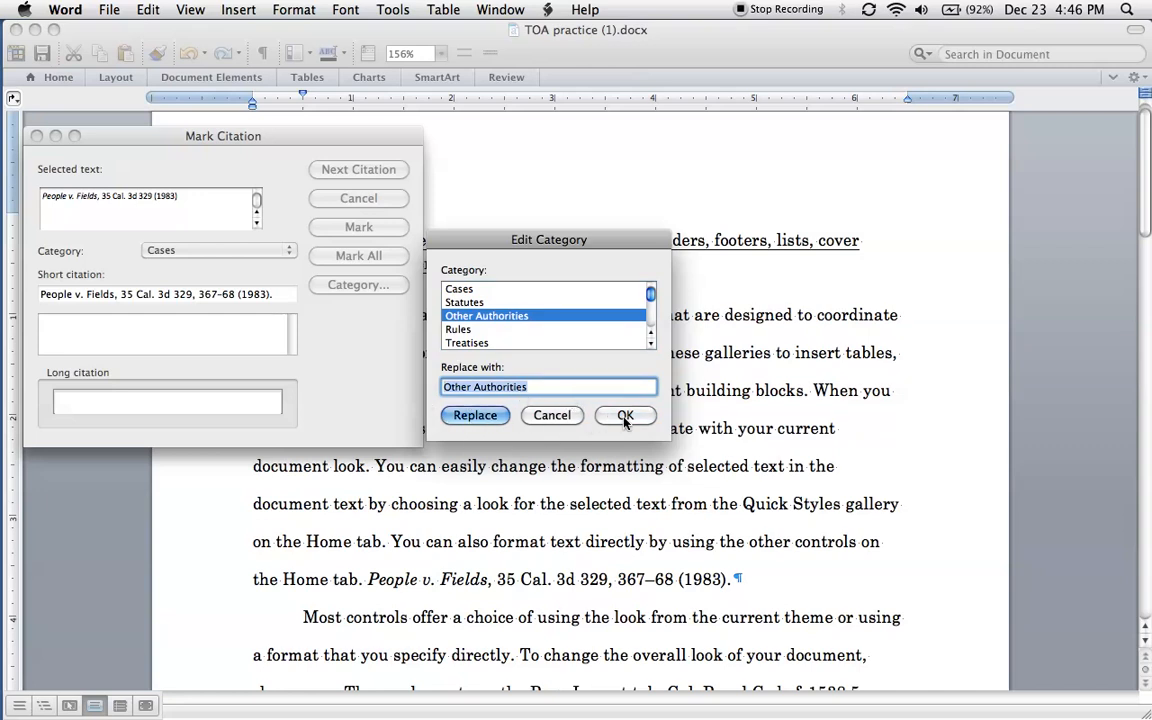
left_click(480, 304)
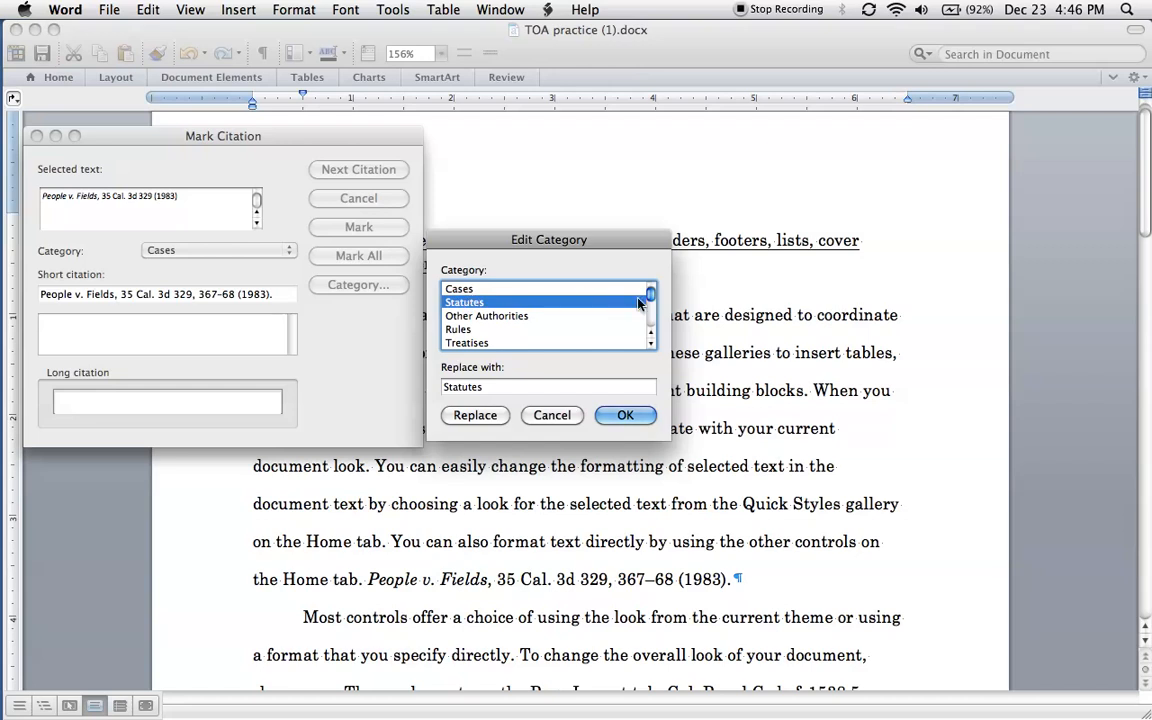
left_click(451, 290)
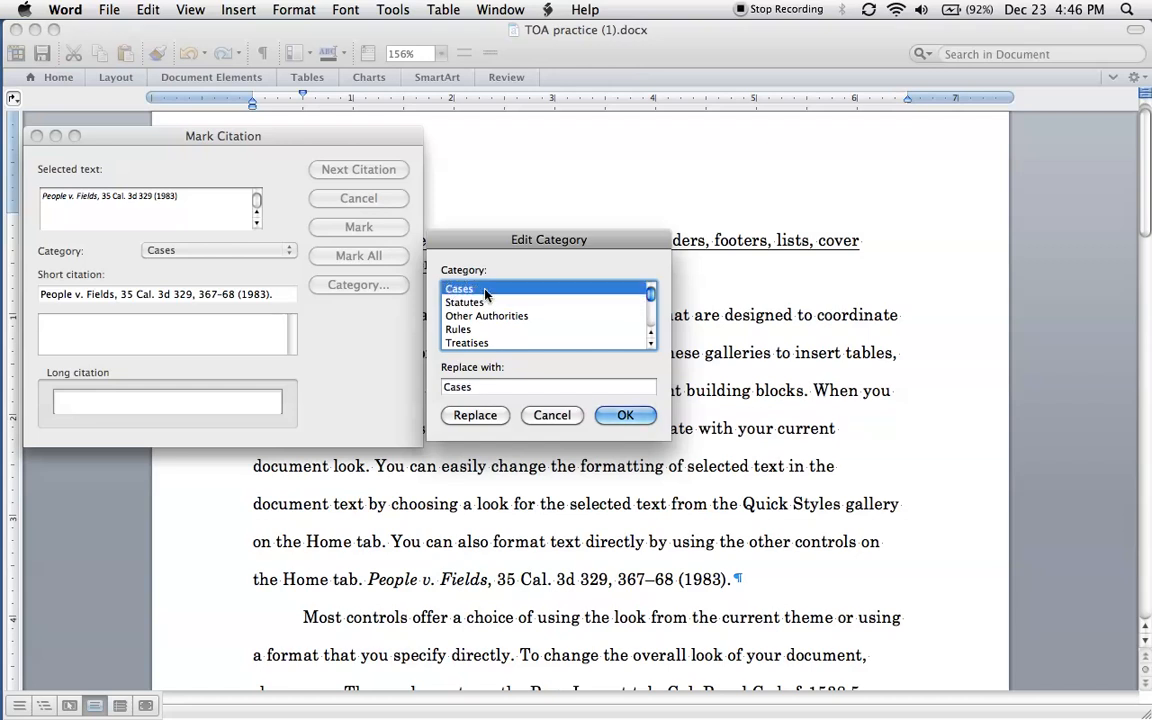
left_click_drag(651, 291, 651, 305)
left_click(600, 315)
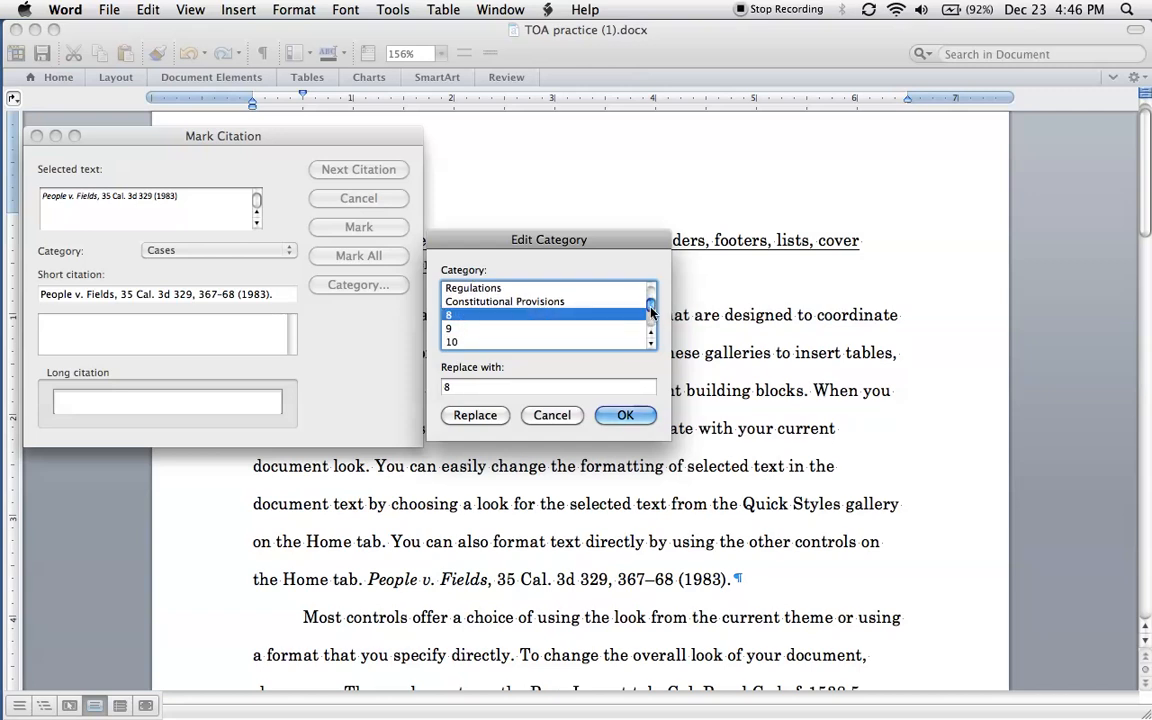
left_click_drag(651, 309, 650, 295)
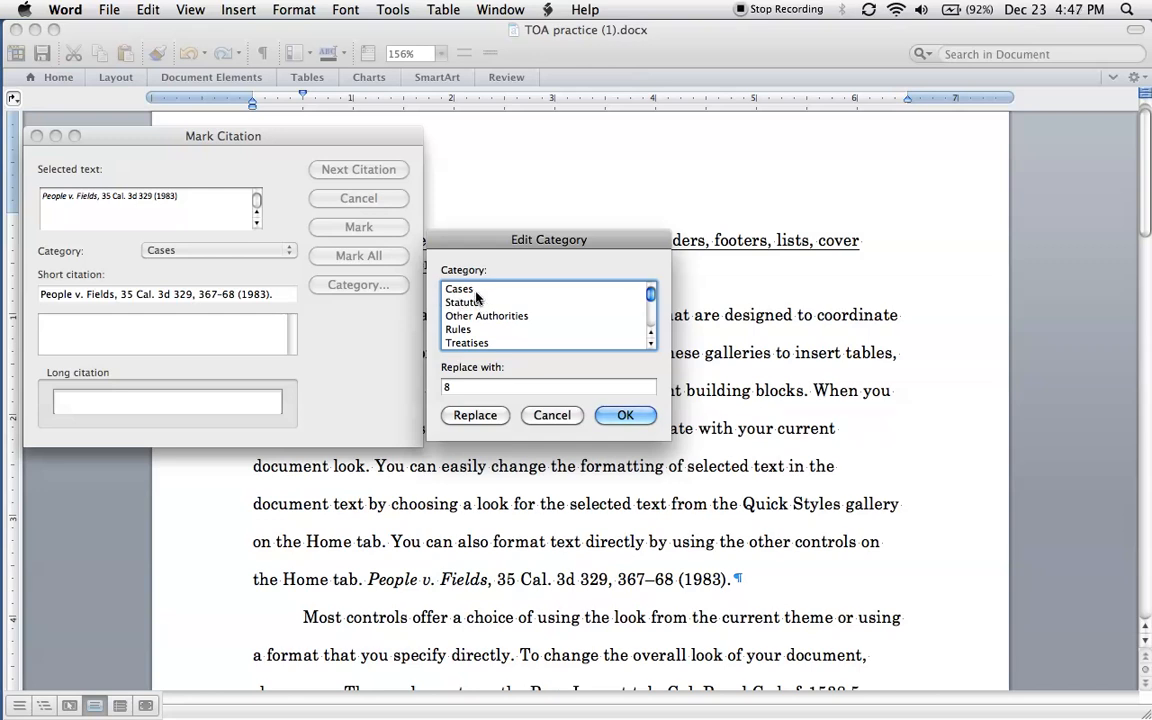
left_click(474, 289)
left_click(477, 303)
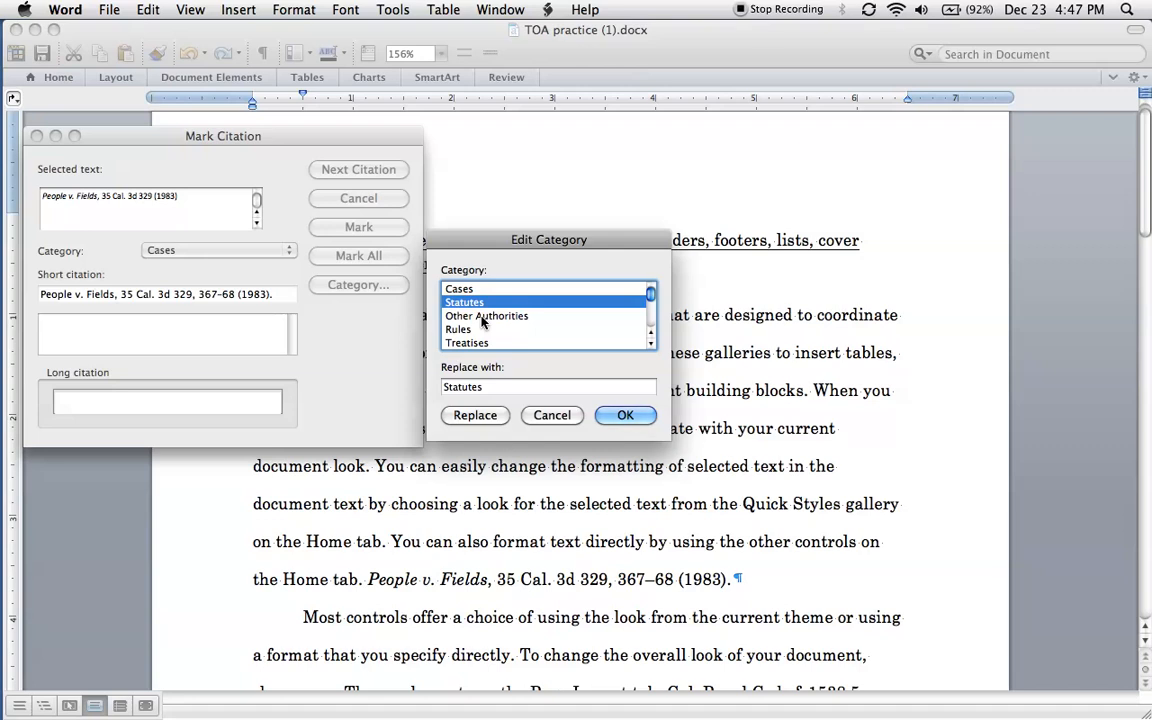
scroll(651, 292, "down", 5)
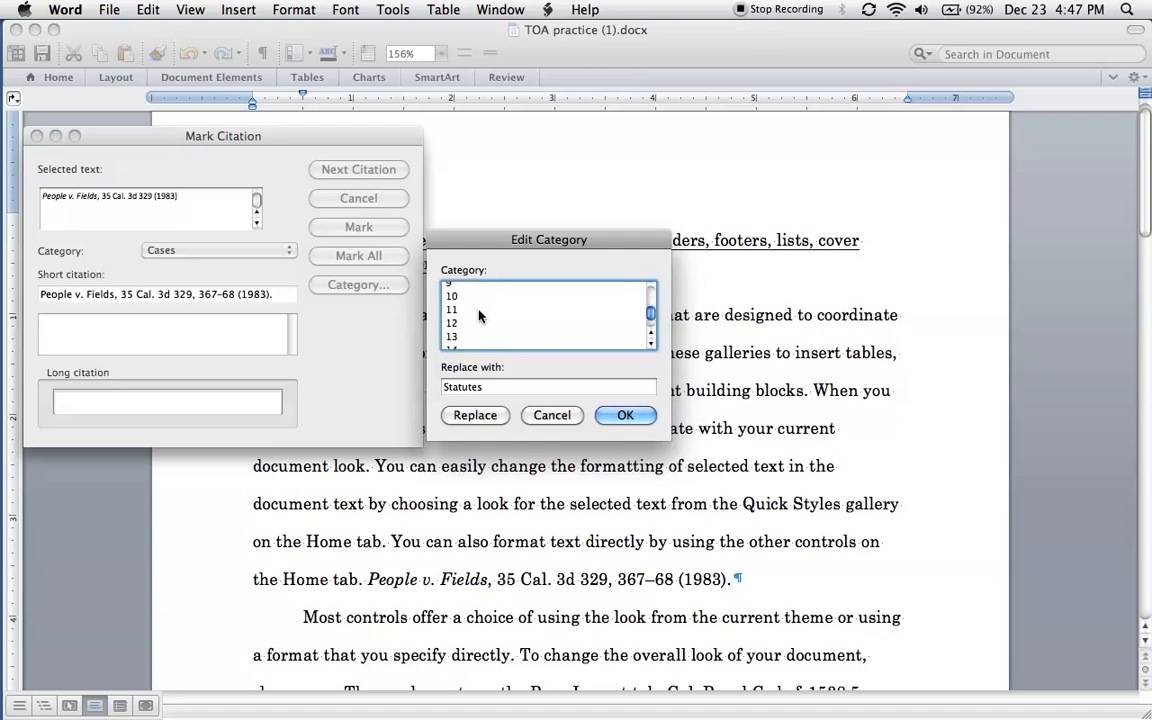
scroll(650, 311, "up", 5)
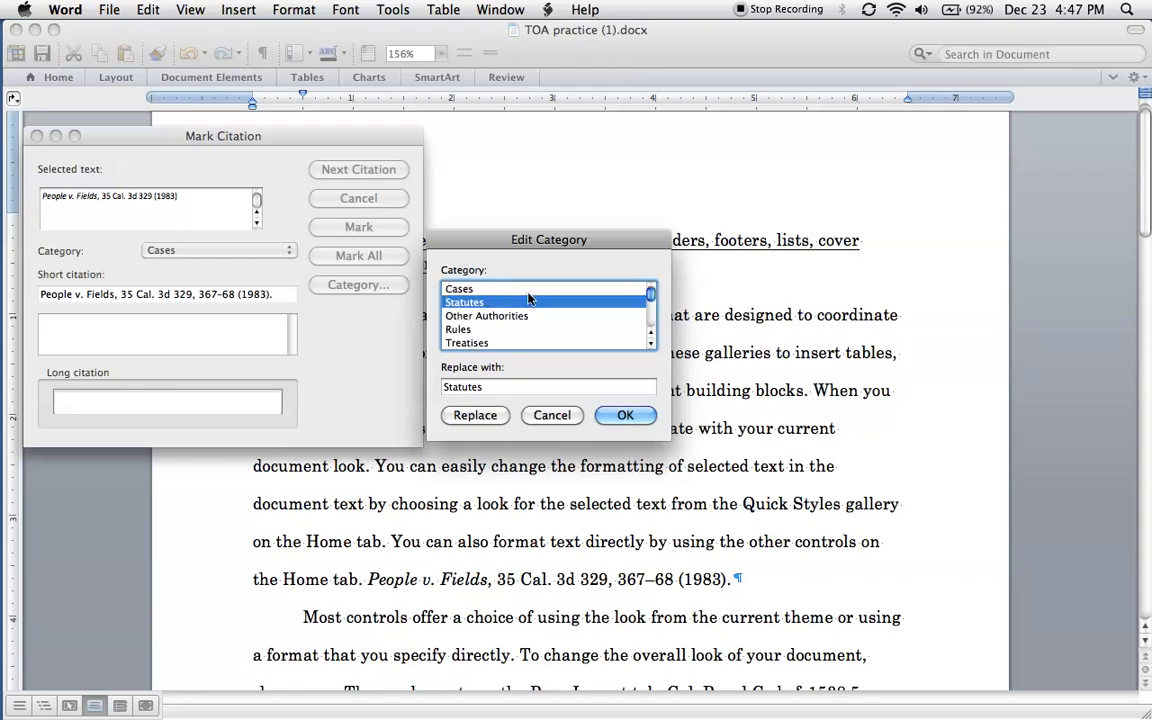
left_click(551, 414)
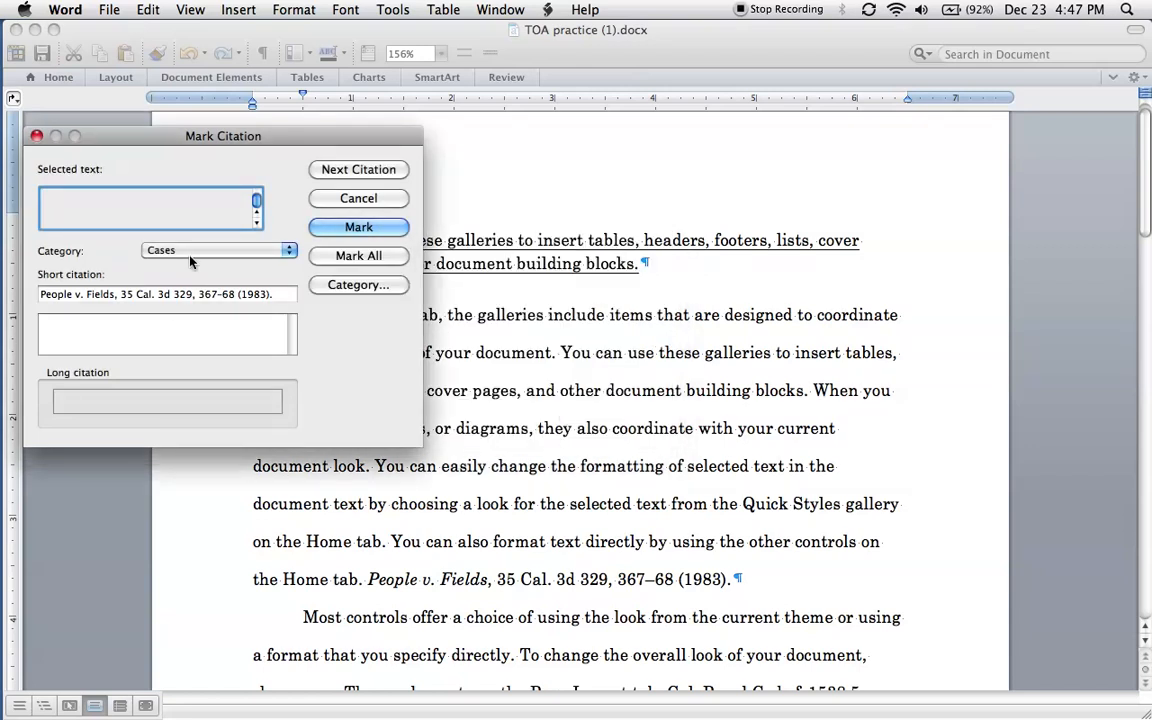
Keep the category as Cases and mark this single occurrence of the People v. Fields citation.
left_click(165, 251)
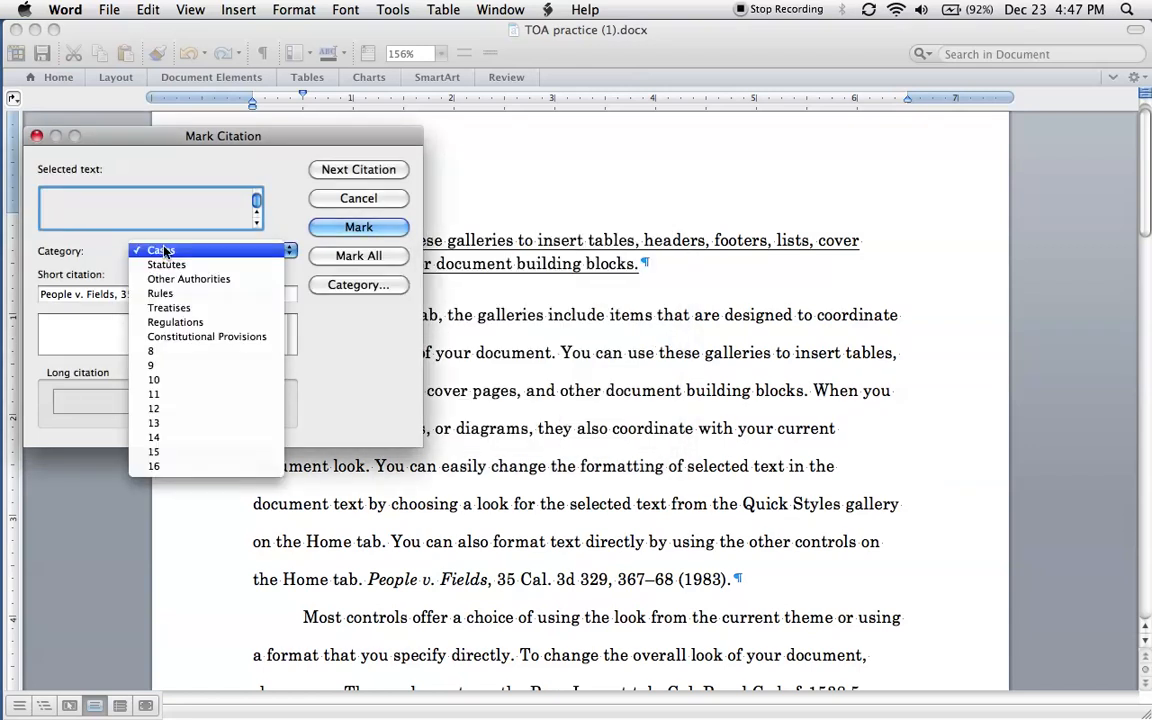
left_click(158, 250)
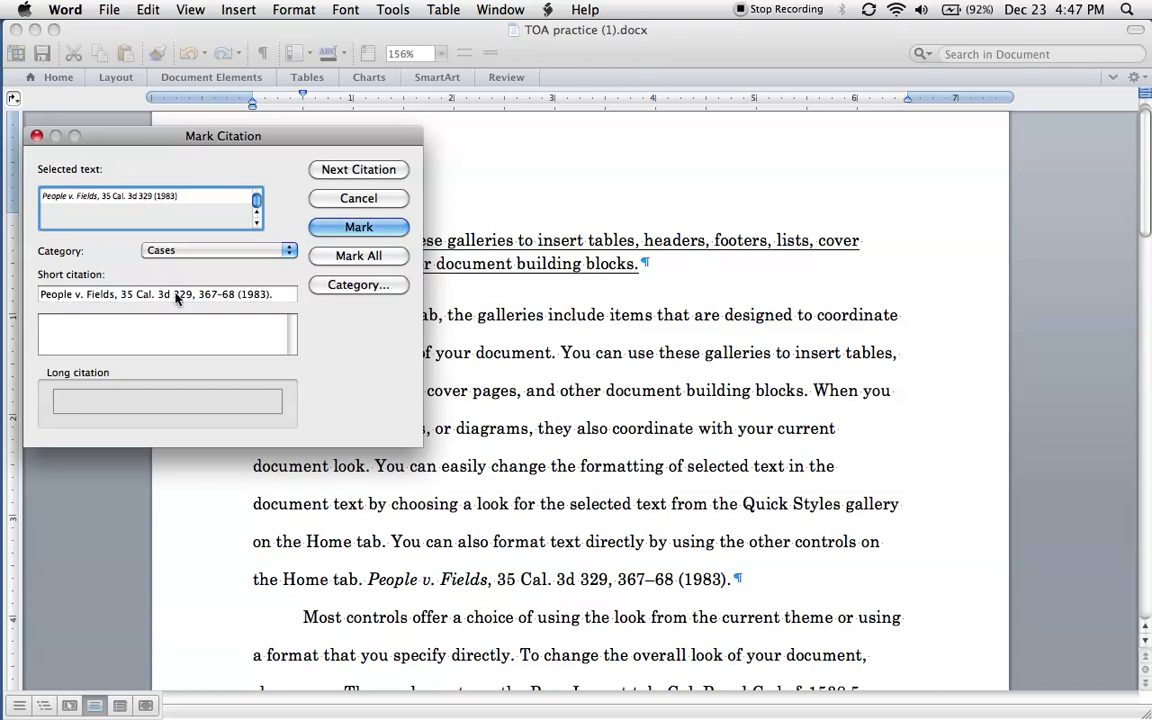
left_click(362, 227)
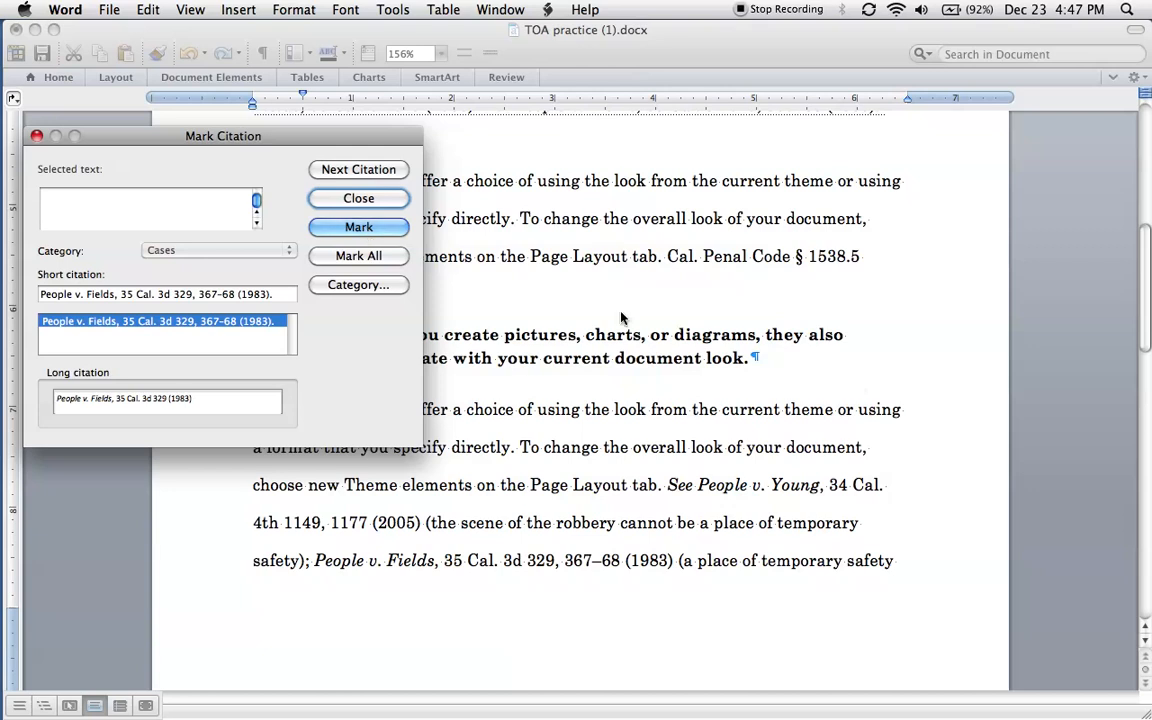
Examine the TA field after the marked citation by hiding and showing the nonprinting characters, leaving them shown.
left_click_drag(310, 136, 85, 136)
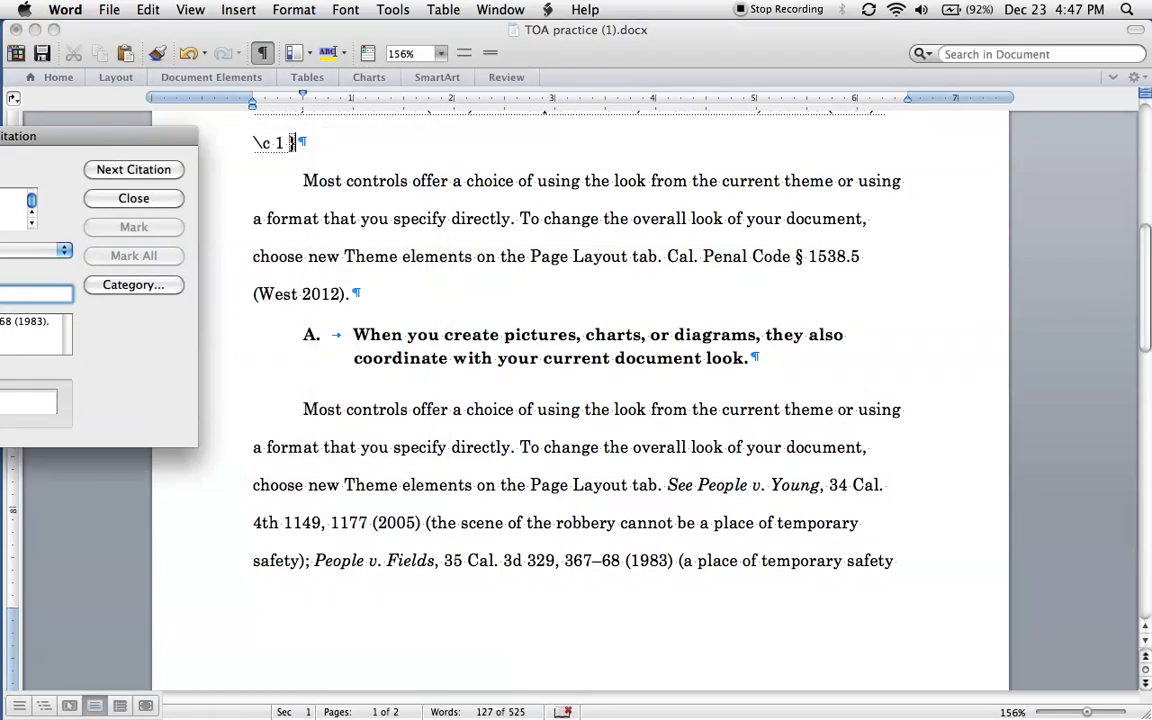
scroll(580, 400, "up", 5)
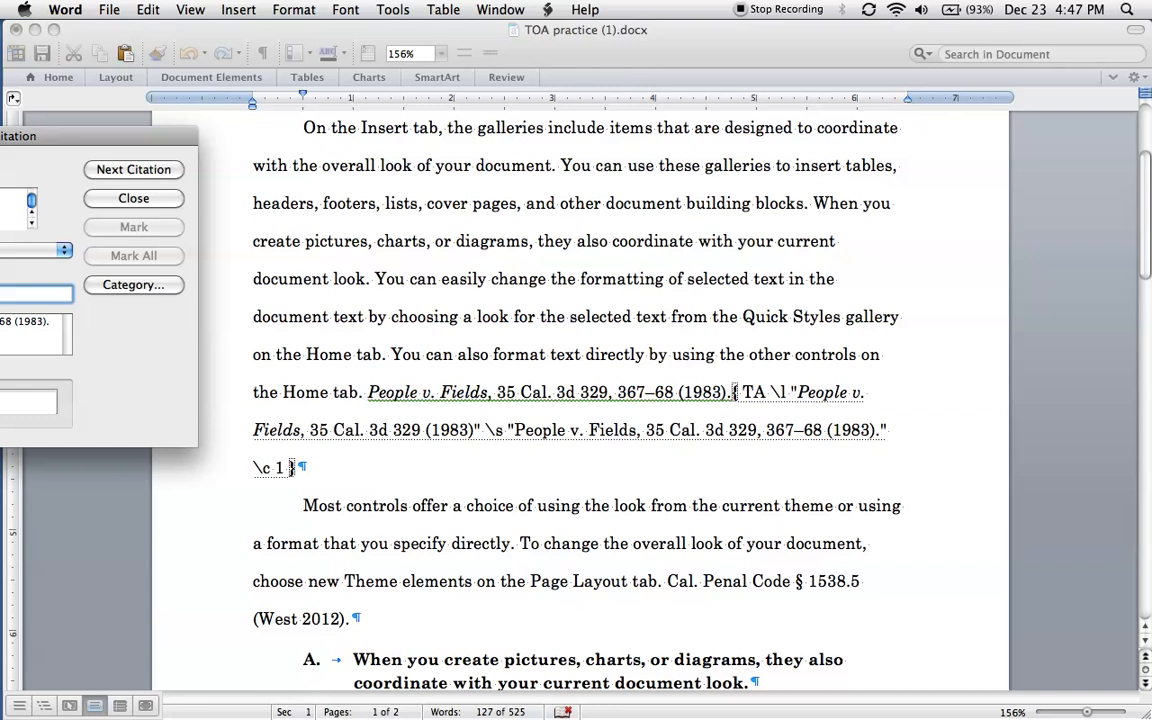
left_click(310, 52)
left_click(263, 53)
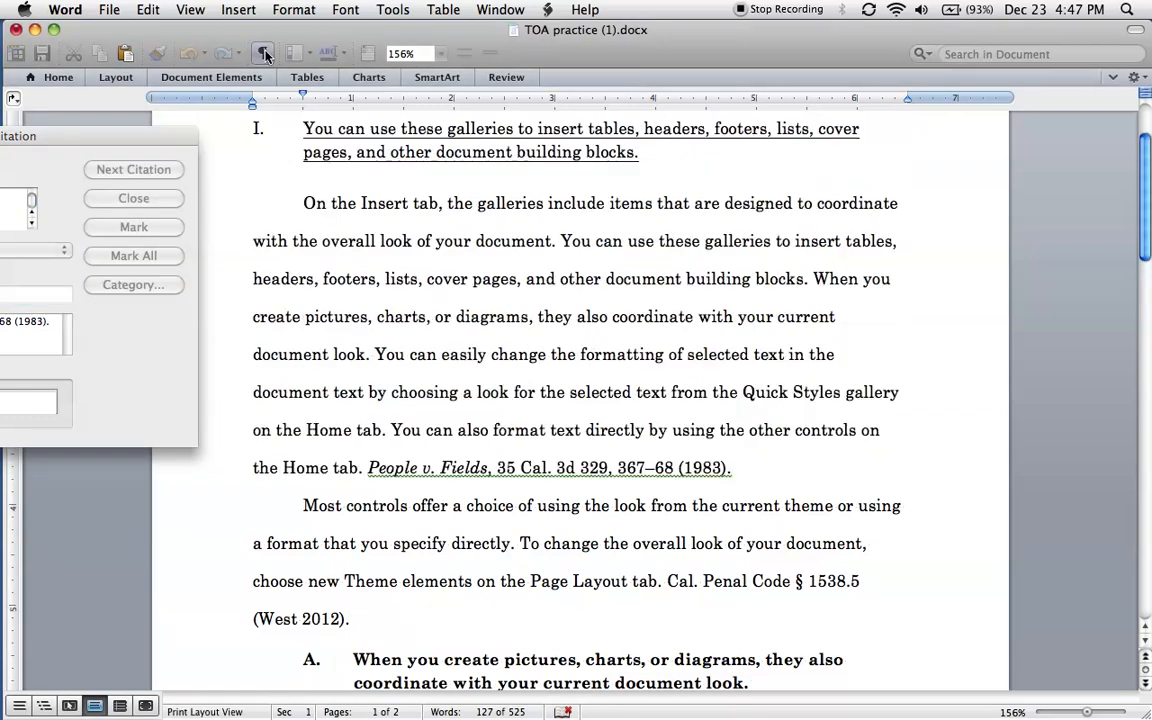
left_click(263, 53)
left_click(263, 53)
left_click(263, 53)
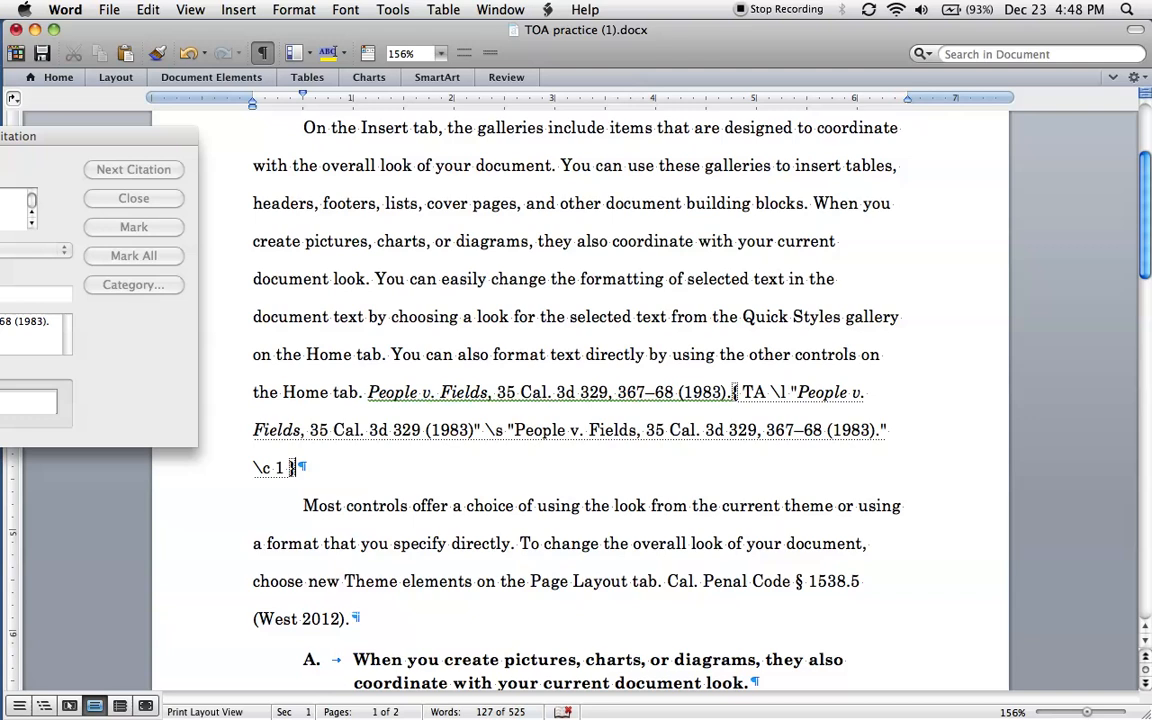
Highlight the full TA field code to examine its extent, and compare its category number with the list of citation categories.
left_click(735, 392, "shift")
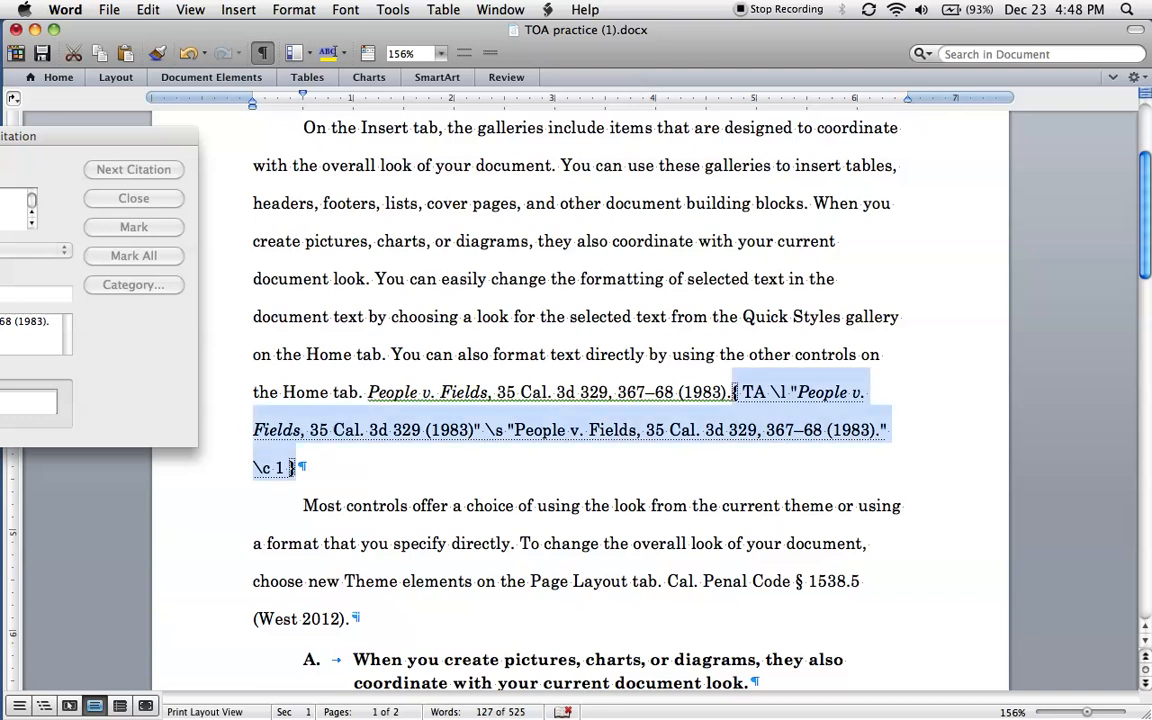
key("Right")
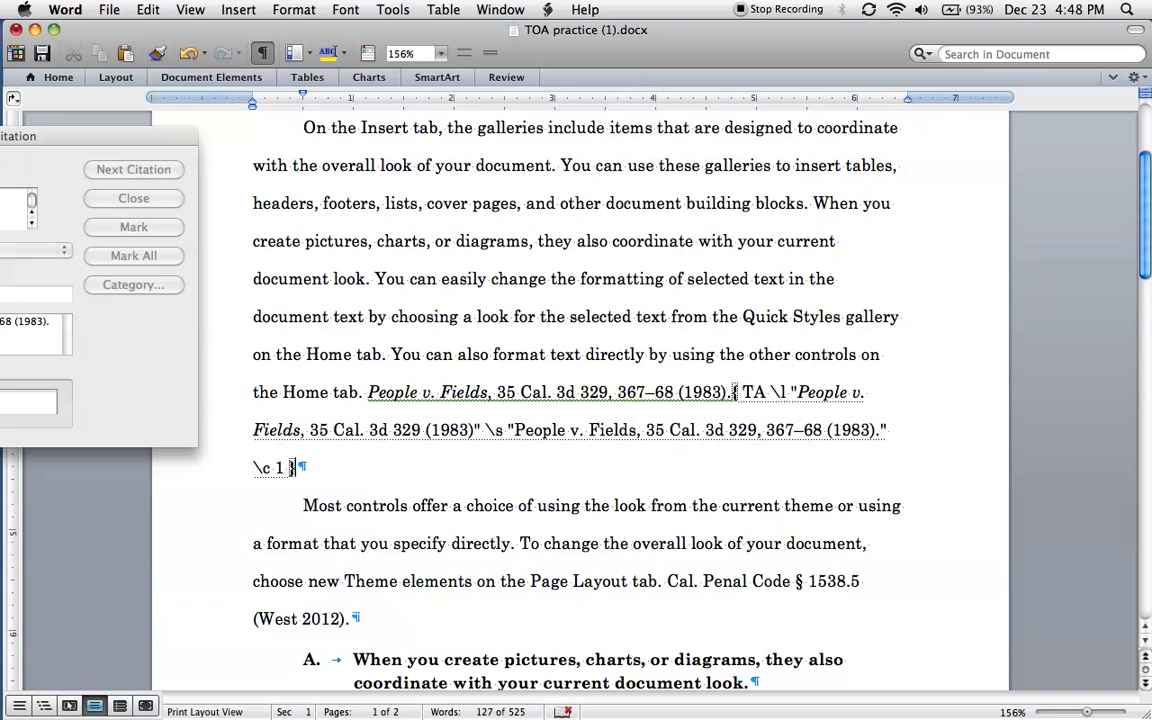
left_click(735, 392, "shift")
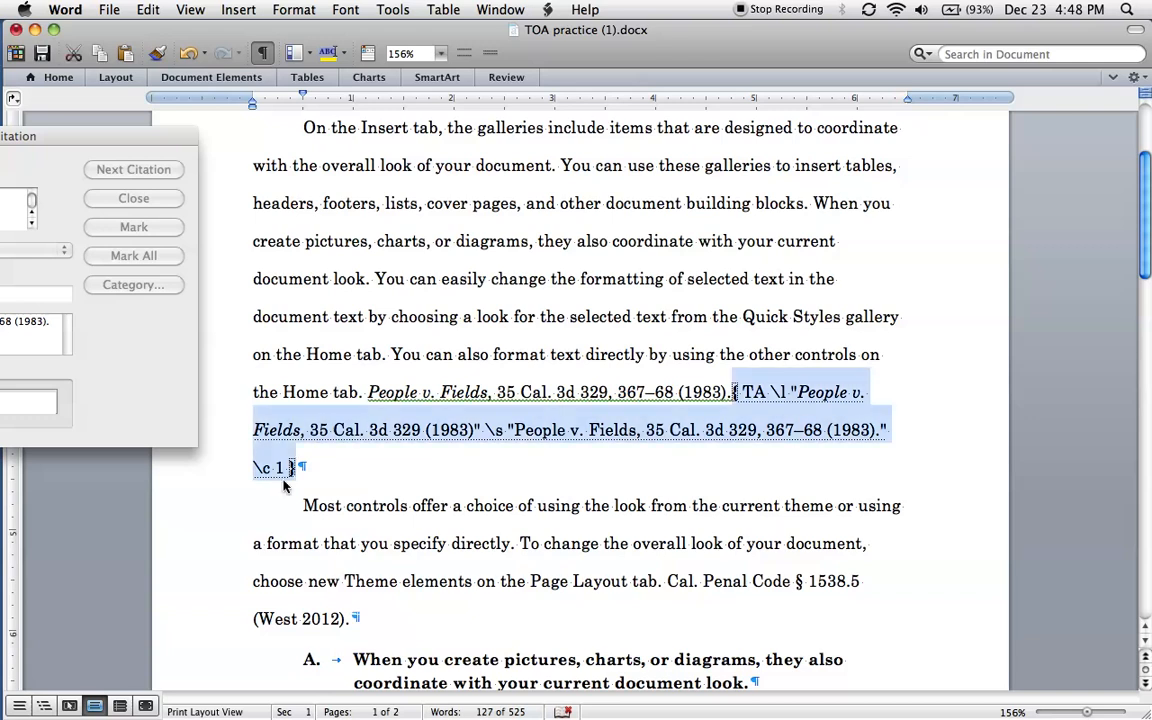
key("Right")
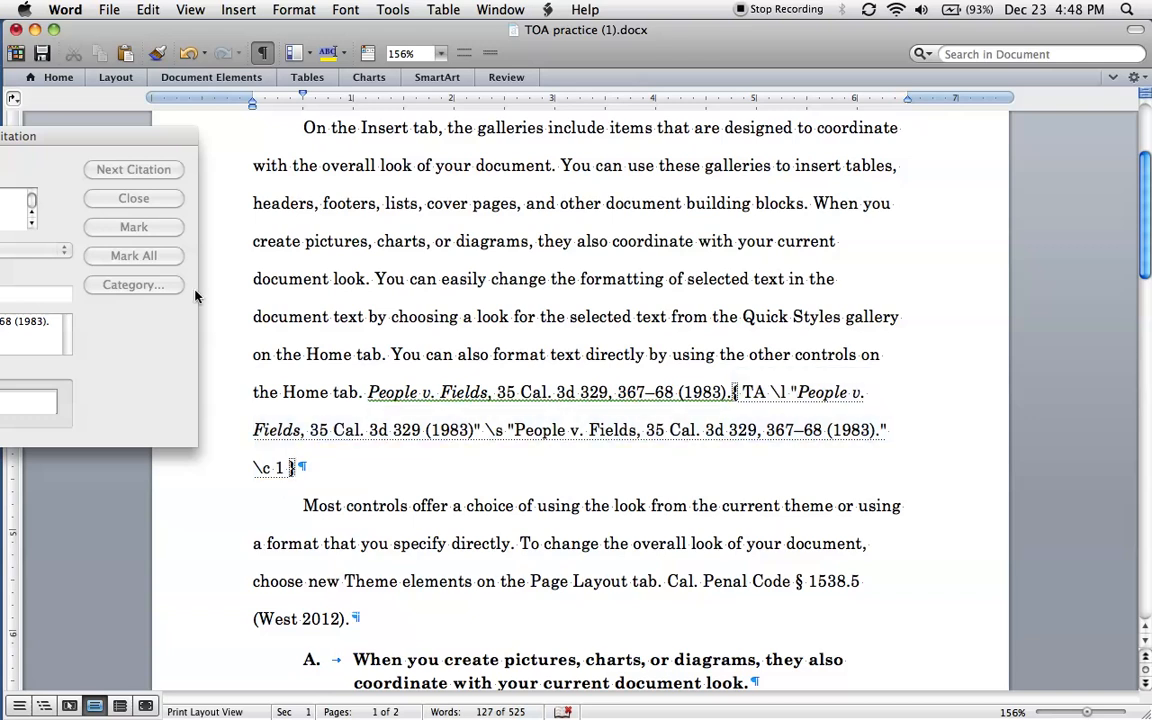
left_click_drag(143, 134, 815, 134)
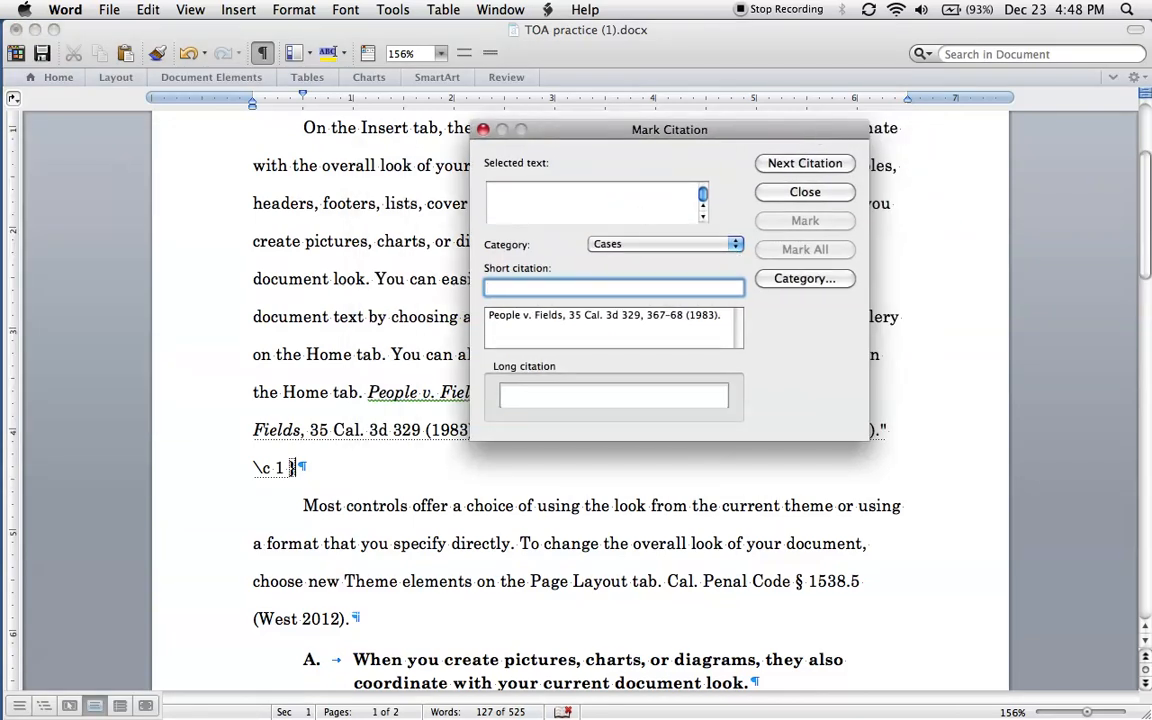
left_click(705, 245)
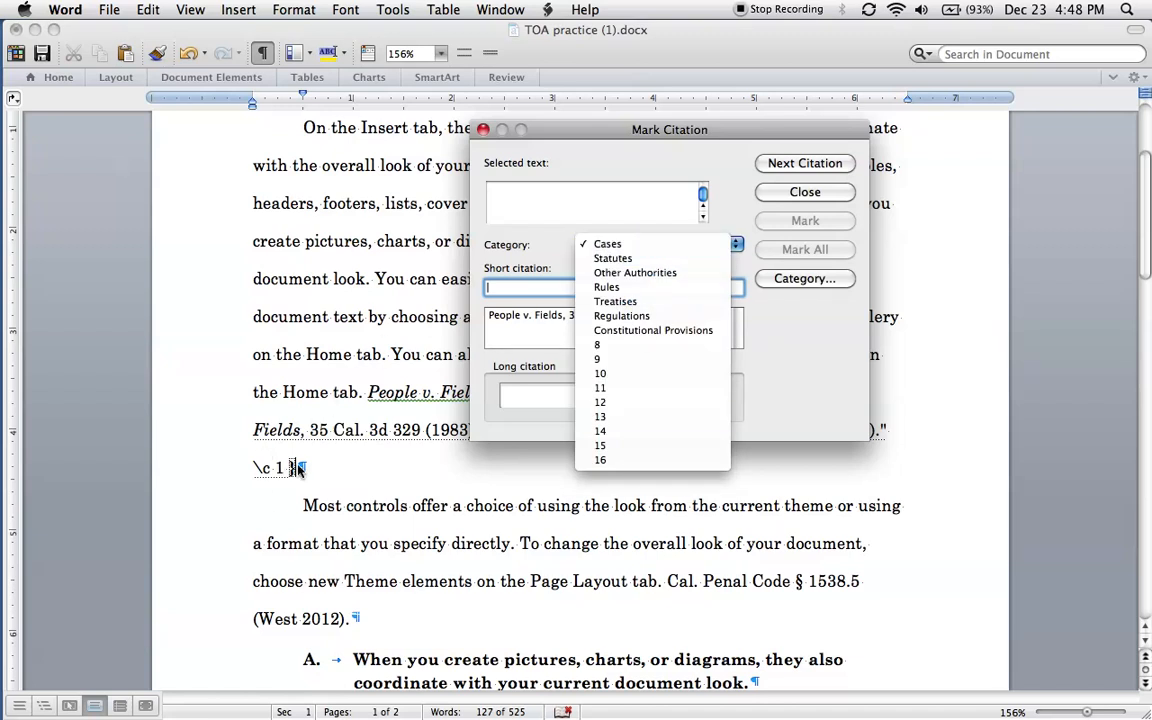
left_click(581, 148)
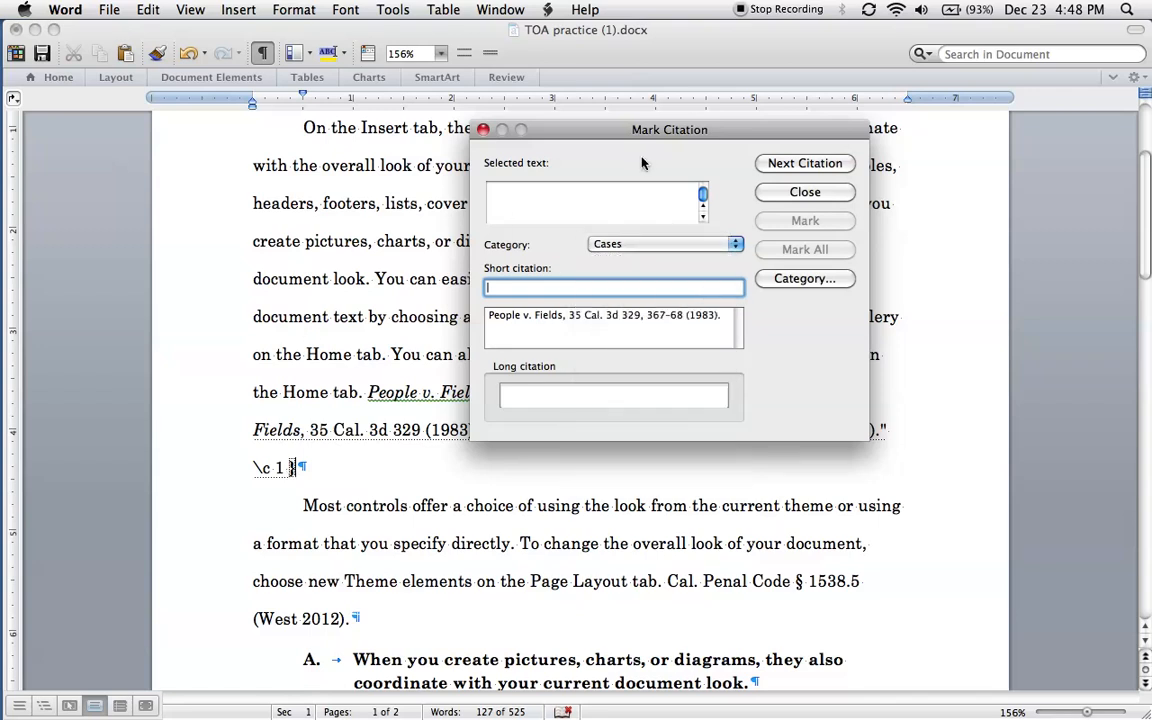
Move the Mark Citation dialog off the body text and find the next citation in the document.
left_click_drag(642, 140, 104, 133)
left_click_drag(114, 107, 169, 71)
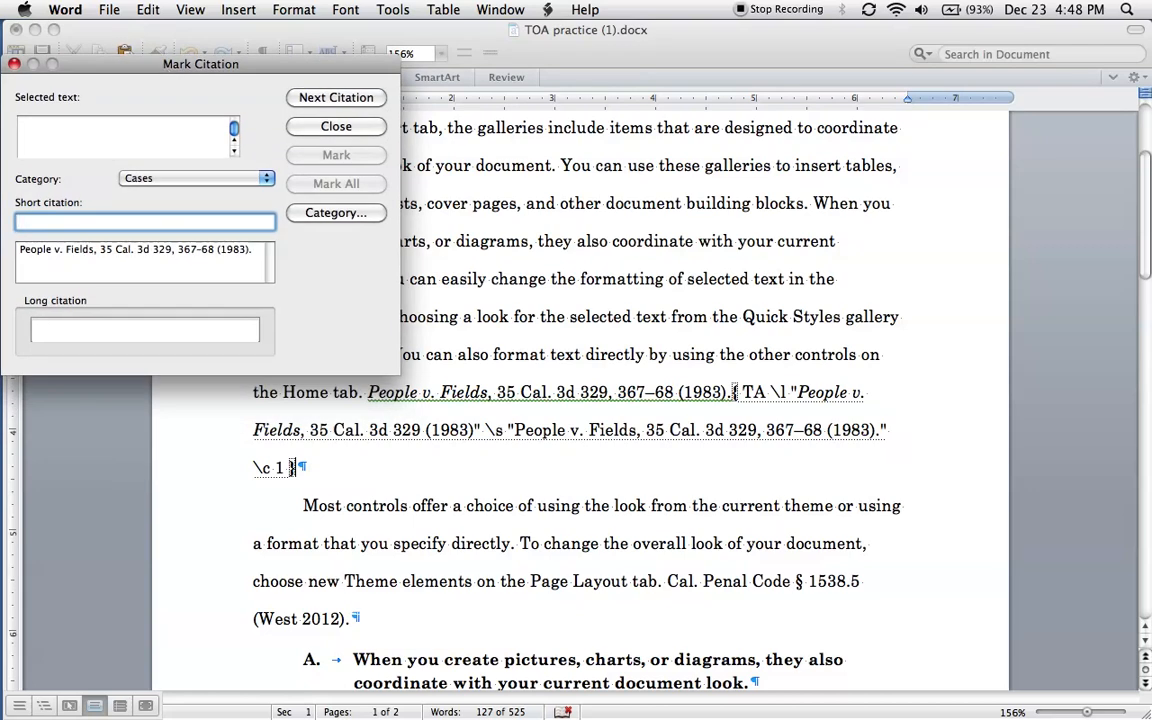
left_click(336, 98)
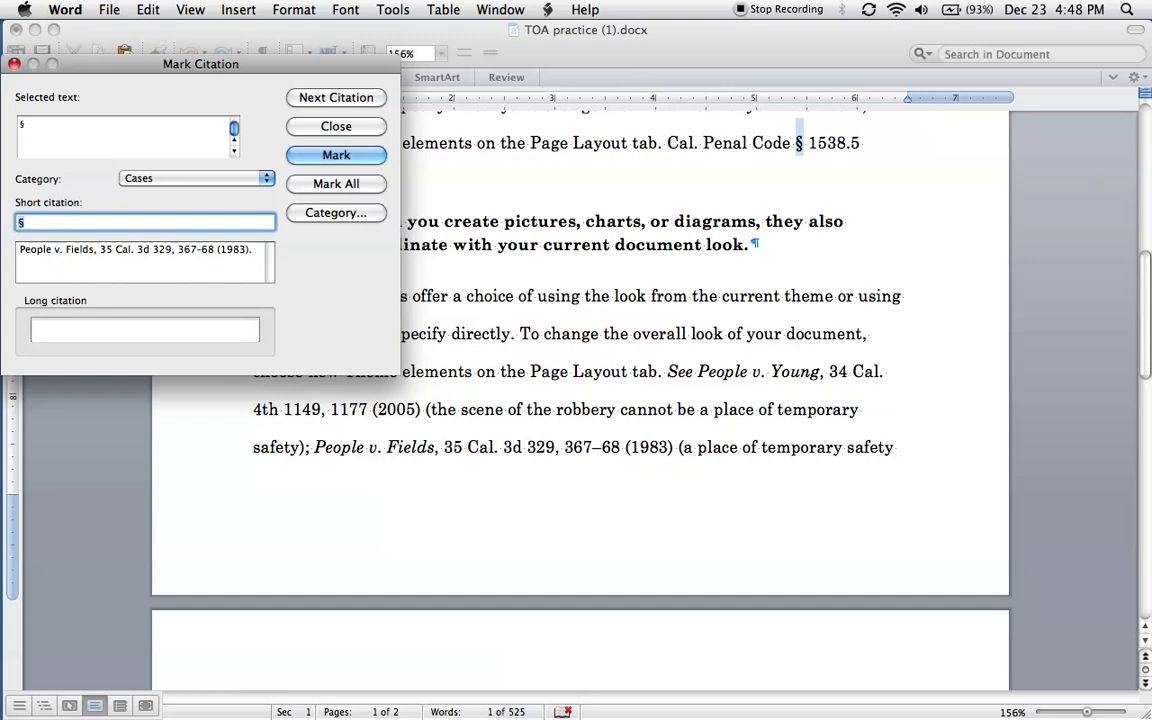
Load the full Cal. Penal Code § 1538.5 (West 2012) citation into Mark Citation and remove the trailing period from its selected text.
scroll(580, 400, "up", 6)
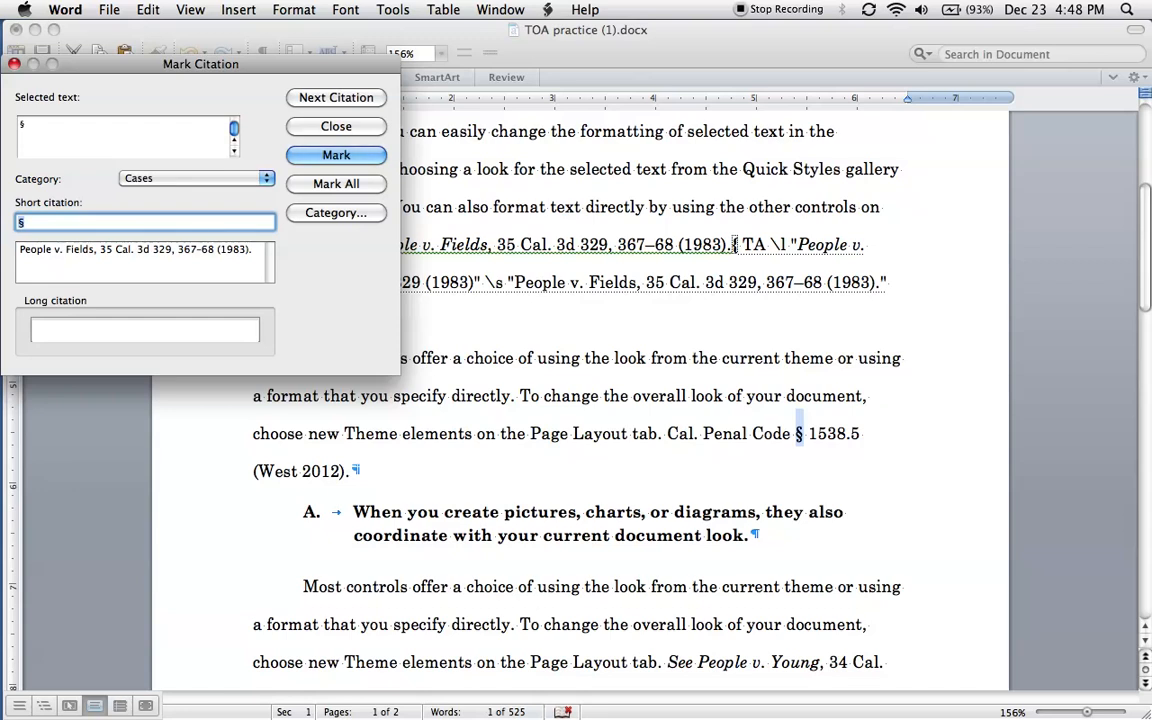
left_click(735, 244)
left_click_drag(668, 434, 346, 471)
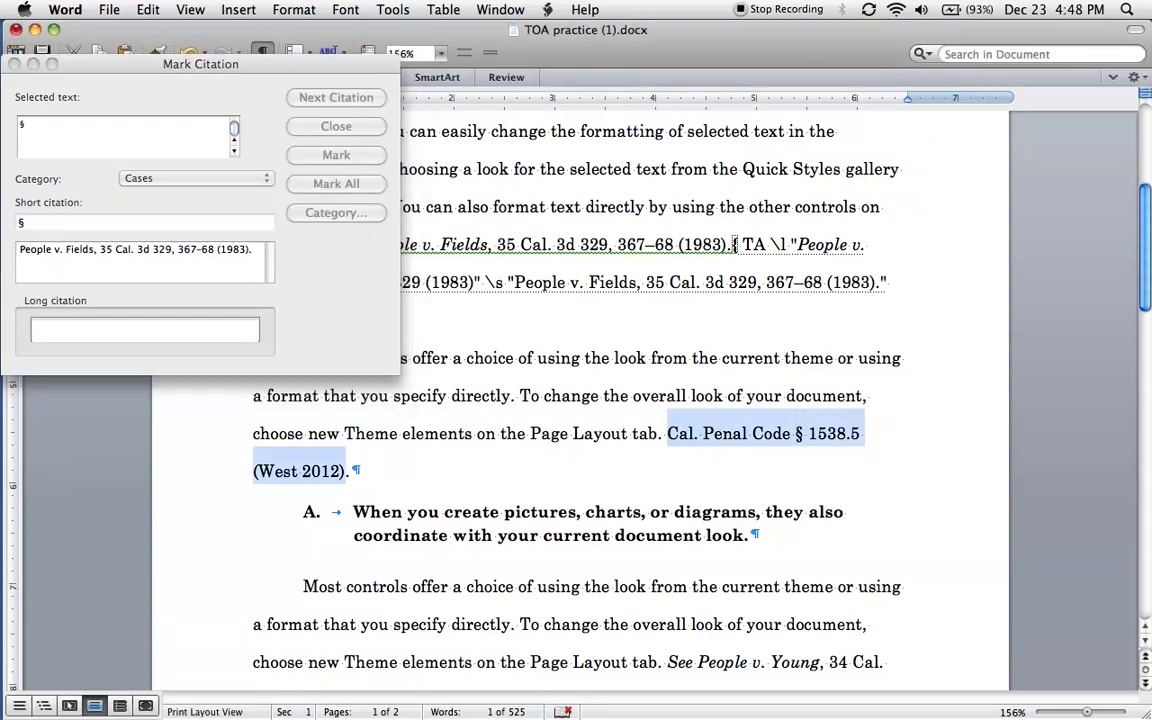
left_click(221, 62)
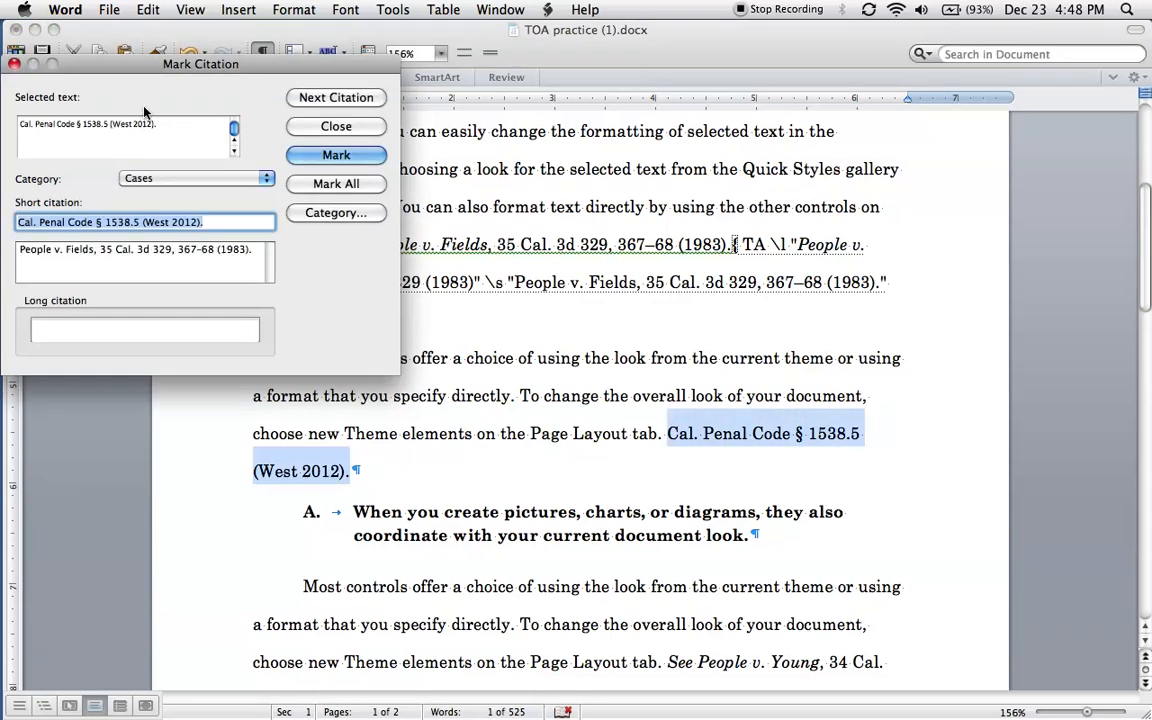
left_click(162, 124)
key("BackSpace")
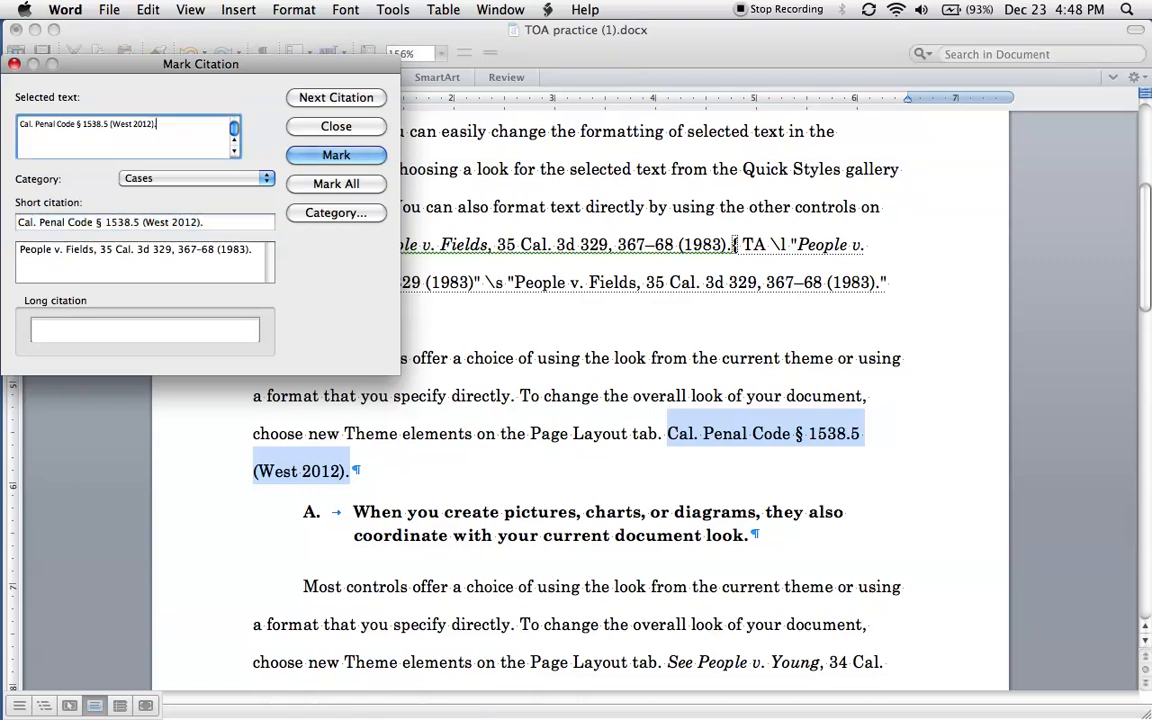
key("BackSpace")
Assign the Cal. Penal Code § 1538.5 citation to the Statutes category and mark this single occurrence.
left_click(190, 178)
left_click(210, 193)
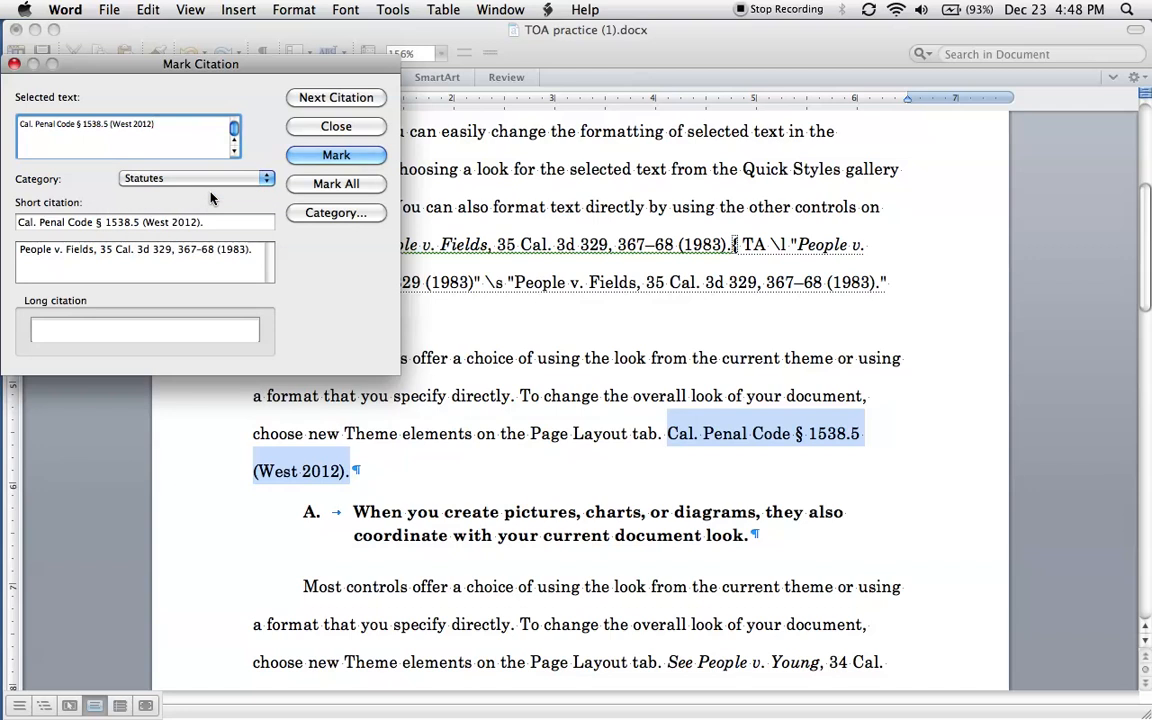
left_click(336, 155)
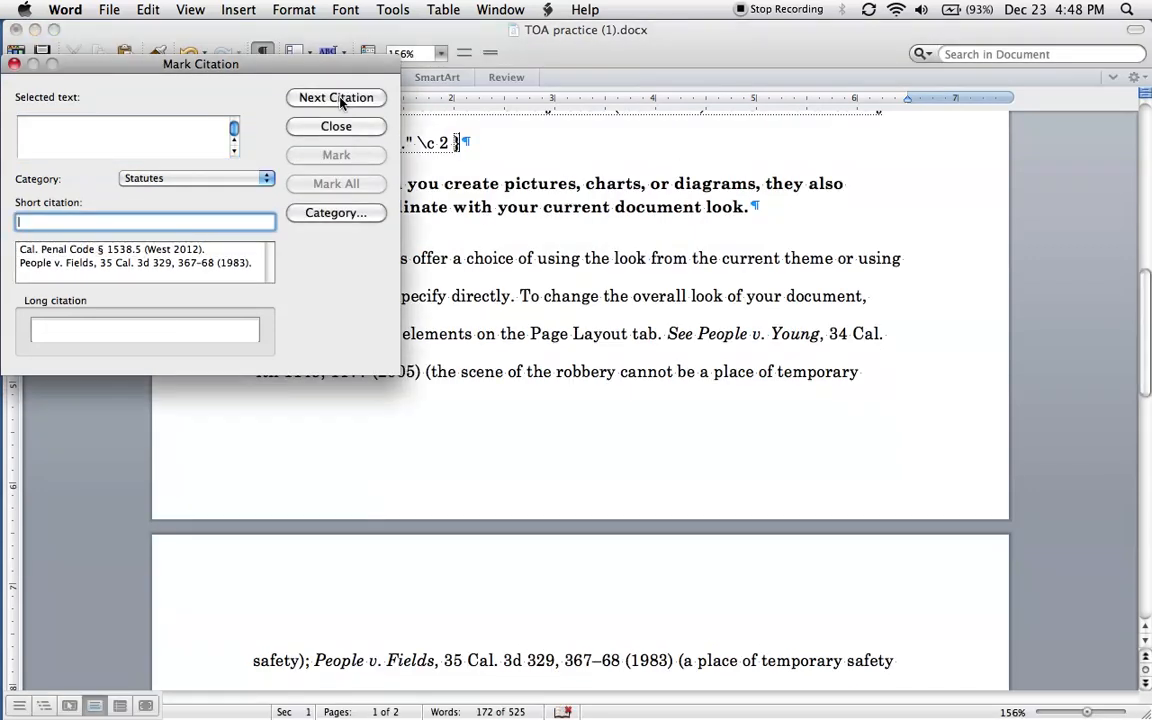
Find the next citation and load the full People v. Young, 34 Cal. 4th 1149, 1177 (2005) citation into Mark Citation.
left_click(305, 92)
left_click_drag(279, 64, 115, 80)
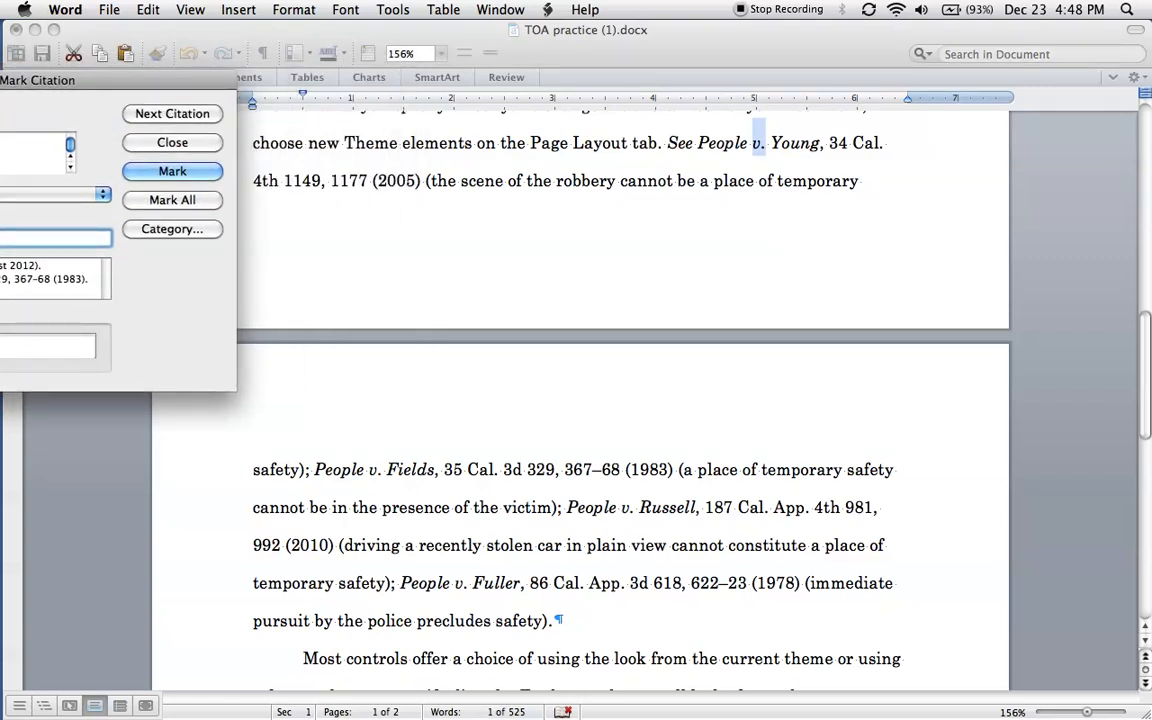
left_click(698, 143)
left_click_drag(698, 143, 421, 181)
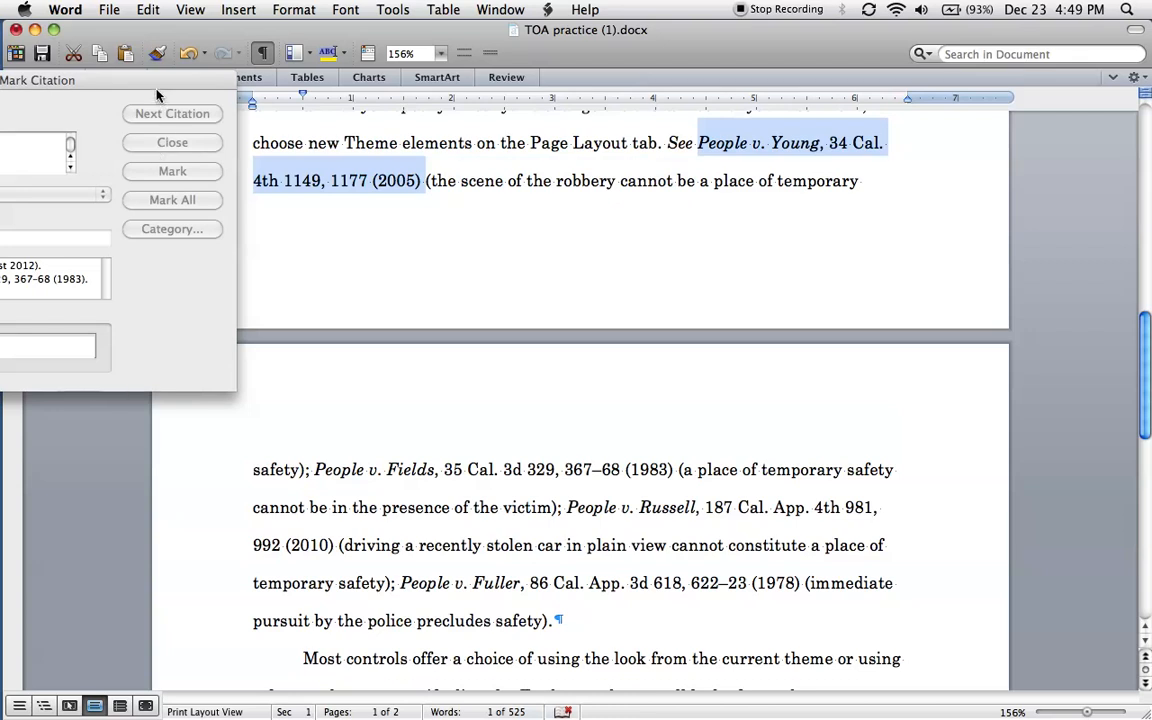
left_click(124, 80)
left_click_drag(124, 80, 561, 180)
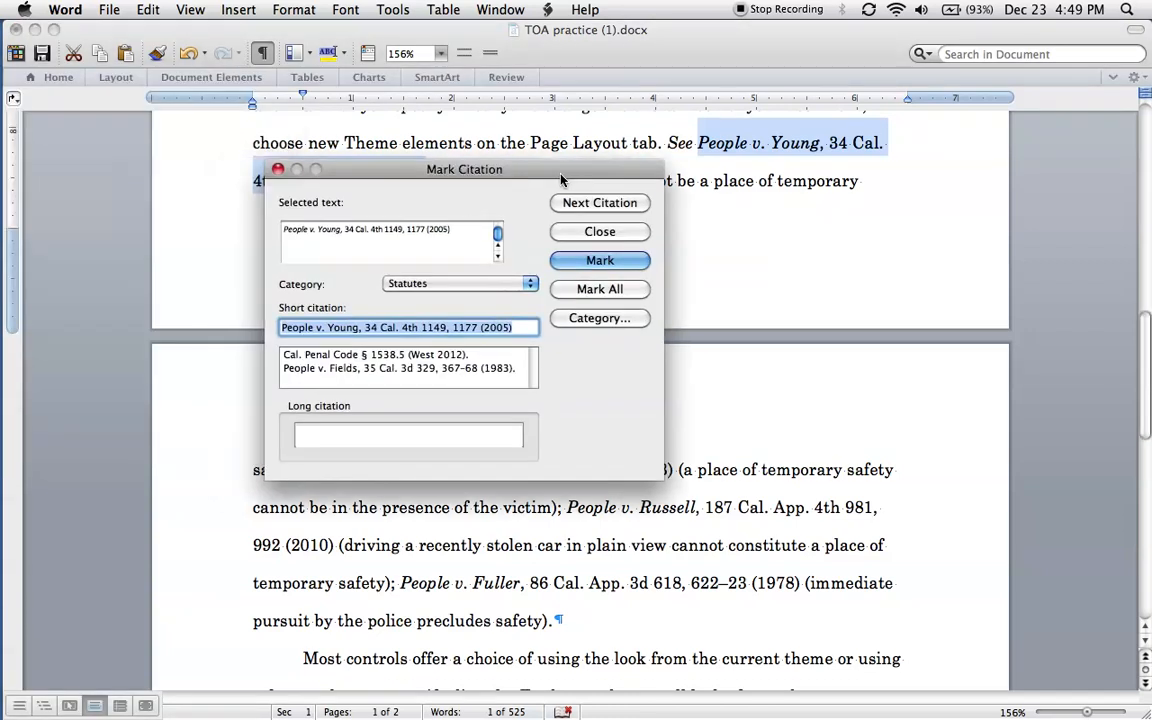
Remove the pinpoint page from the selected text so it reads People v. Young, 34 Cal. 4th 1149 (2005).
left_click(406, 229)
key("Delete")
key("Delete")
key("Delete")
key("Delete")
key("Delete")
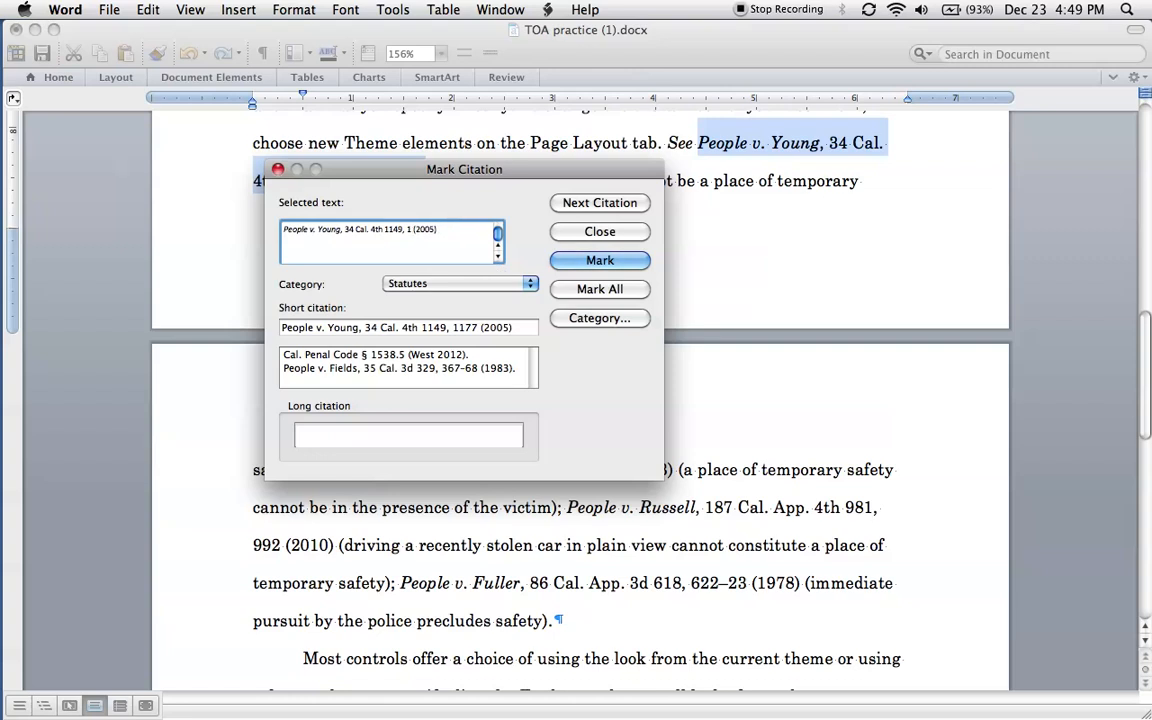
key("BackSpace")
Assign the People v. Young citation to the Cases category and mark this single occurrence.
left_click(445, 286)
left_click(442, 268)
left_click(585, 264)
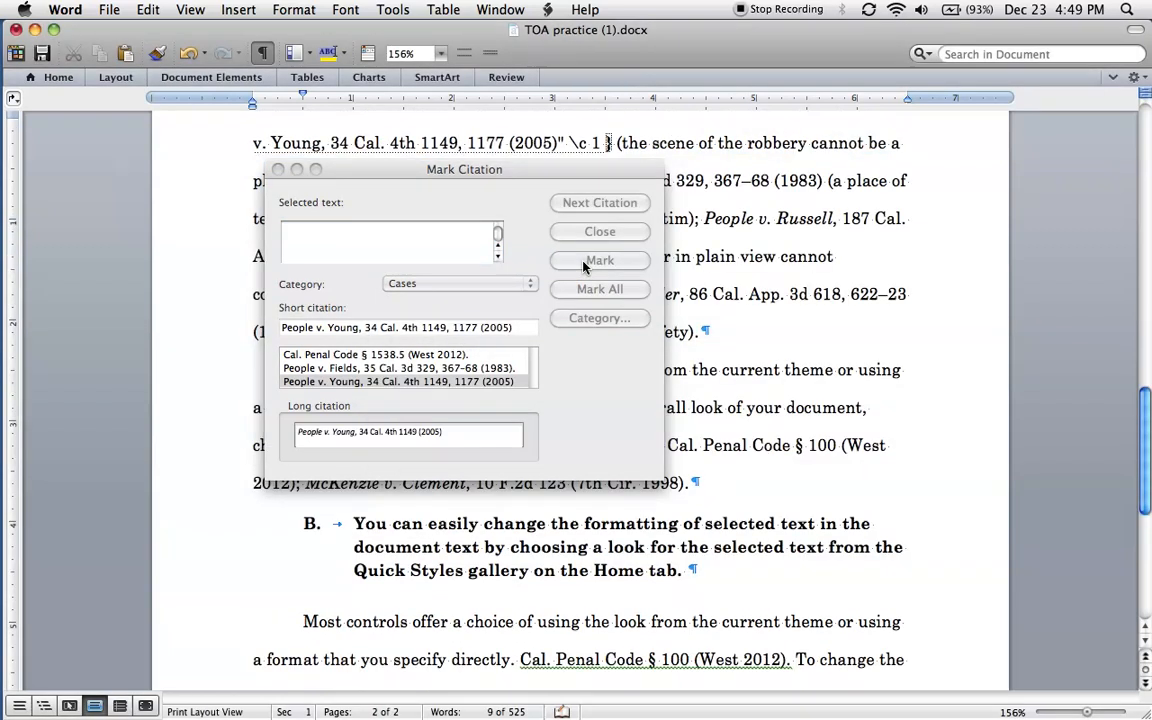
Find the next citation and load the second full People v. Fields, 35 Cal. 3d 329, 367–68 (1983) citation into Mark Citation.
left_click_drag(532, 170, 280, 178)
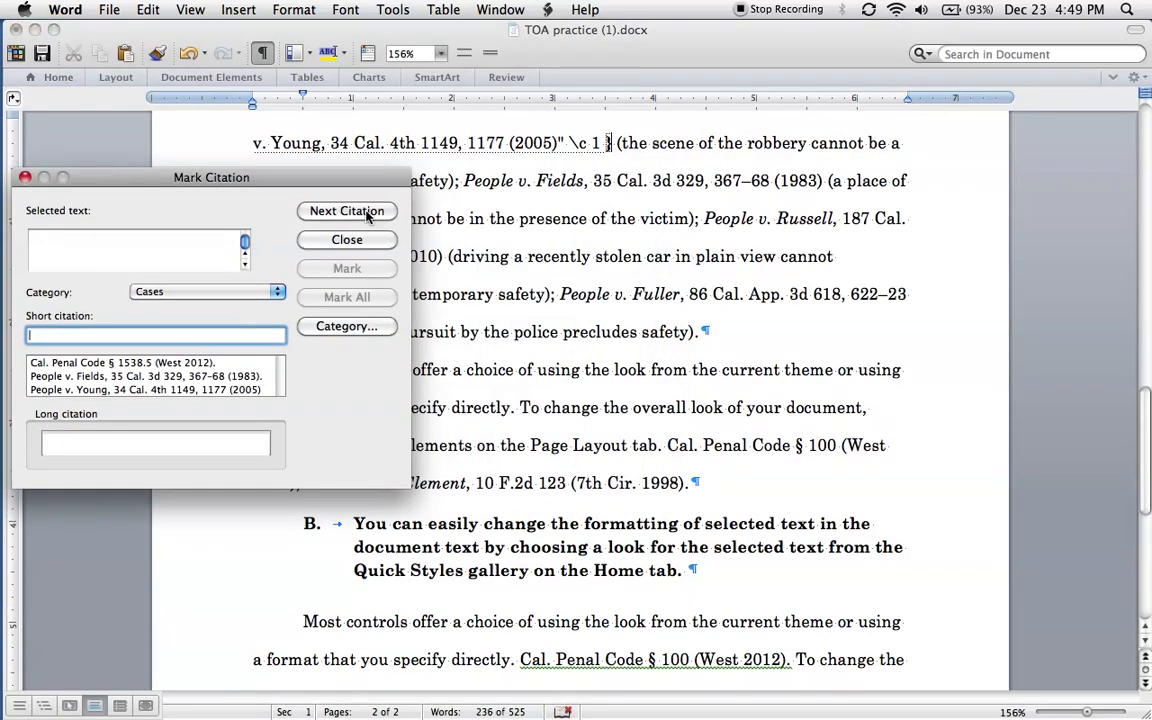
left_click(370, 211)
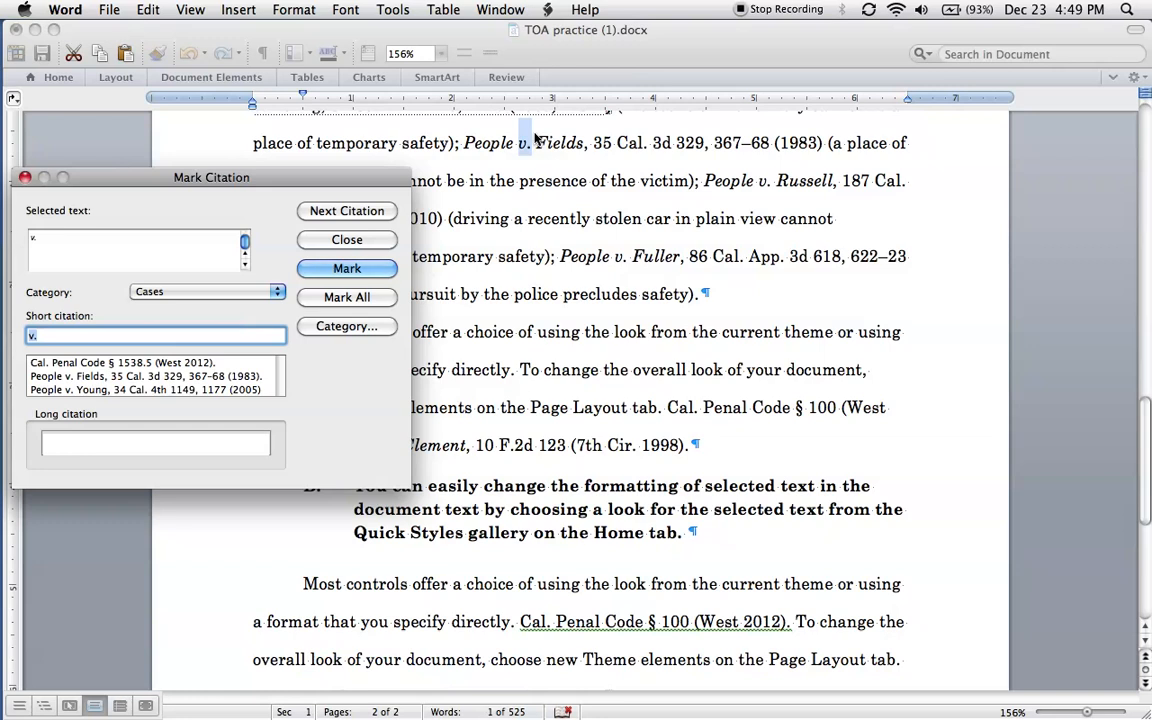
left_click(465, 144)
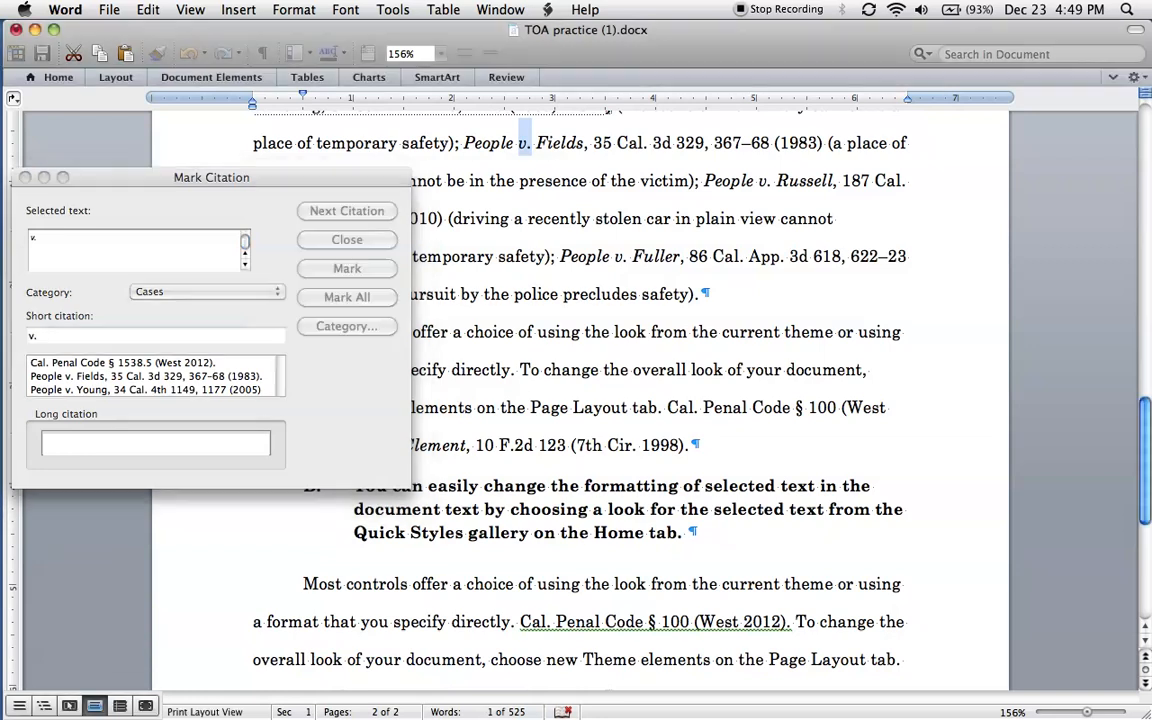
left_click_drag(465, 144, 822, 144)
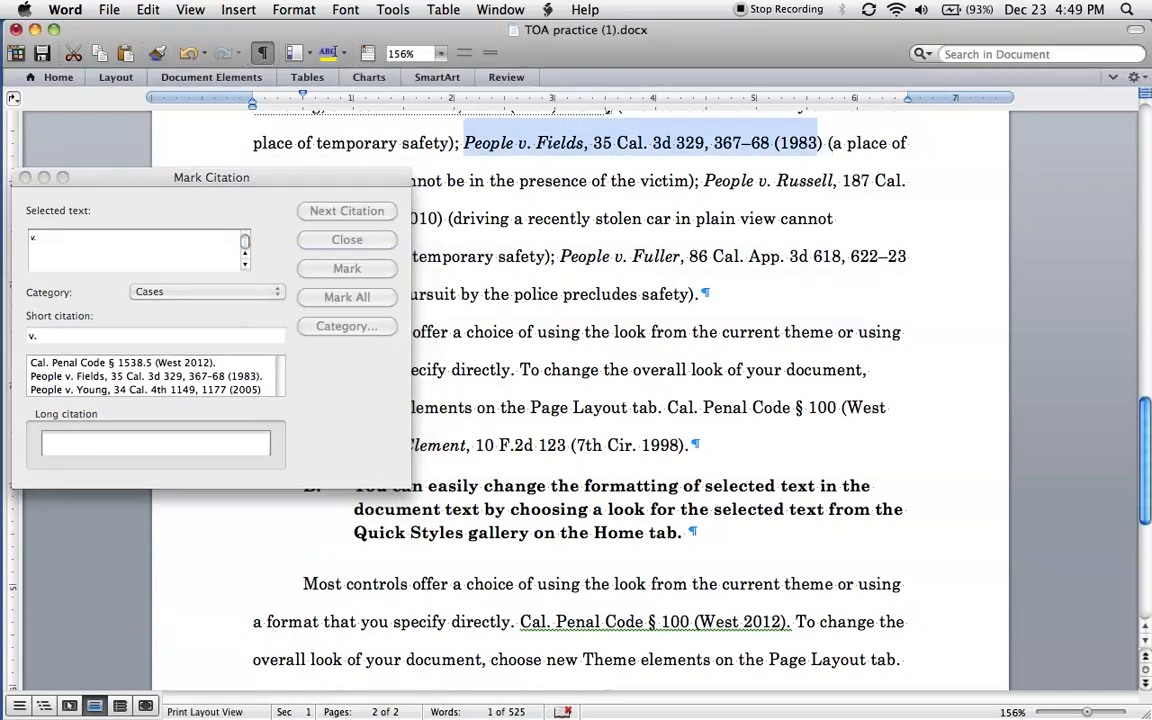
left_click(285, 181)
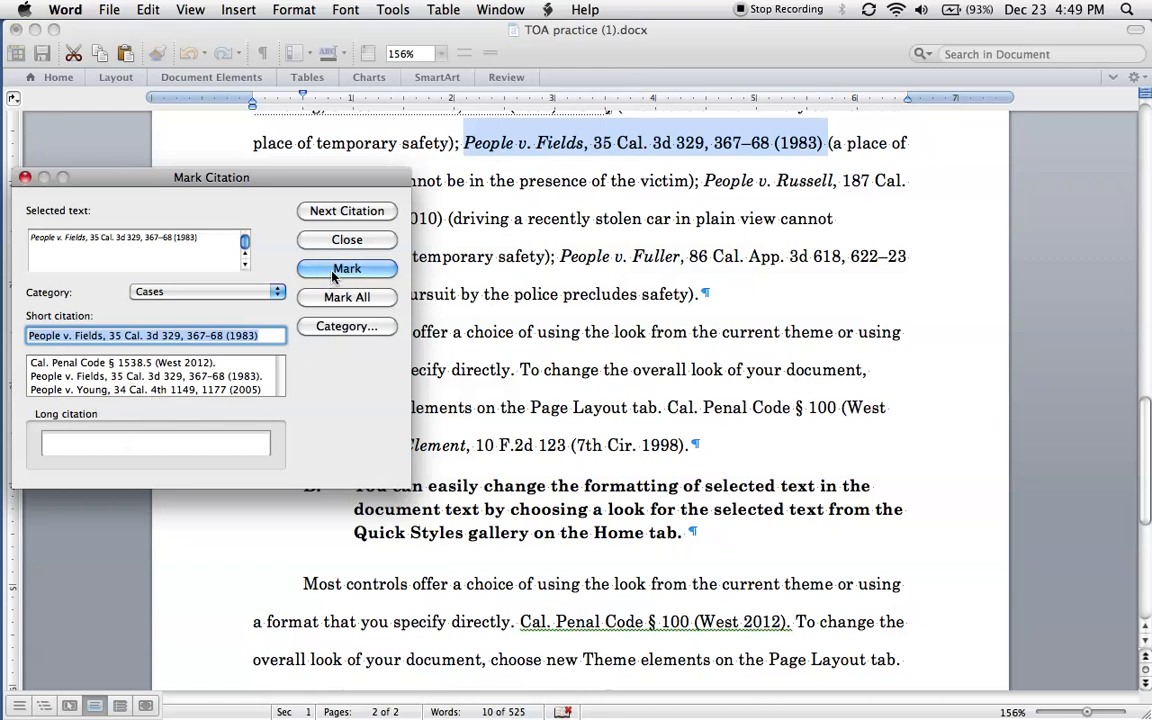
Match the repeated citation to the existing People v. Fields short citation, mark it, and close the Mark Citation dialog.
left_click(110, 376)
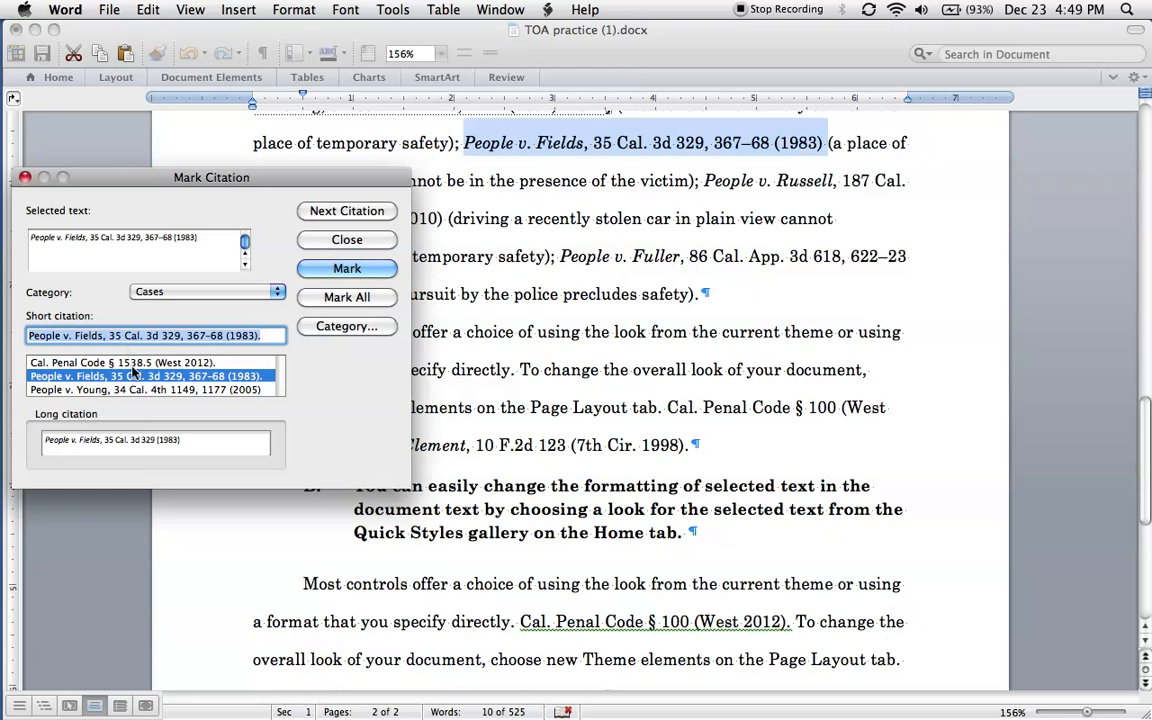
left_click(362, 267)
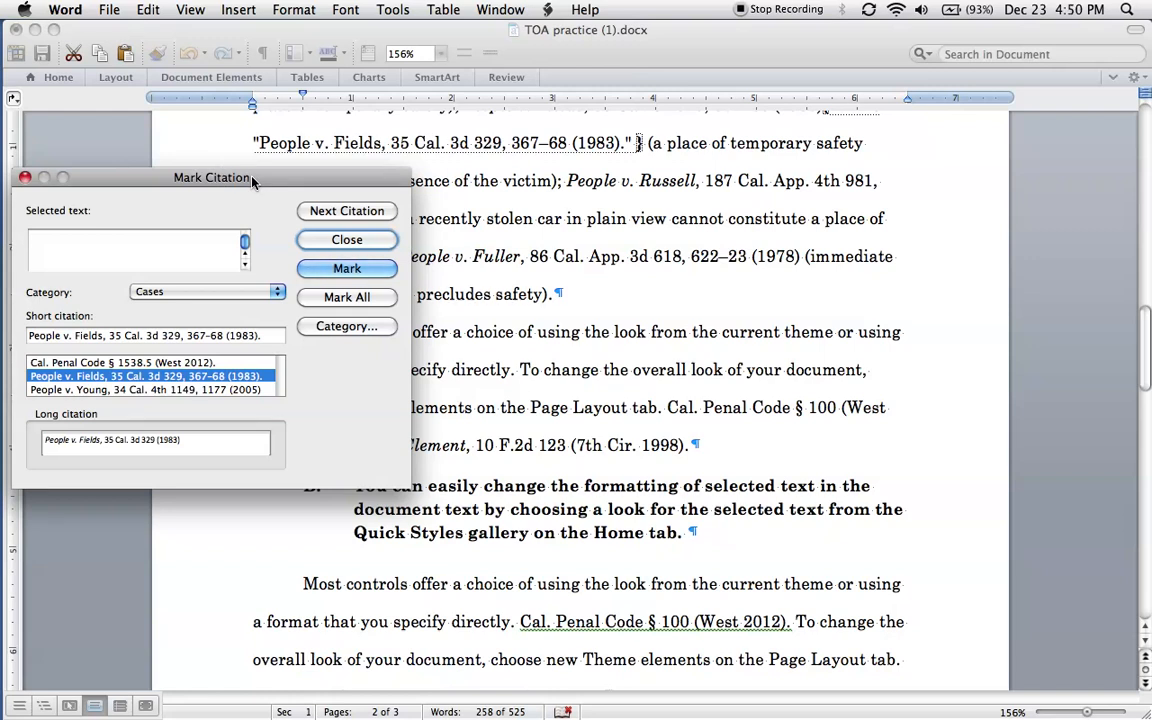
left_click(344, 240)
Review the TA fields of the marked citations and hide the nonprinting characters.
scroll(344, 250, "up", 5)
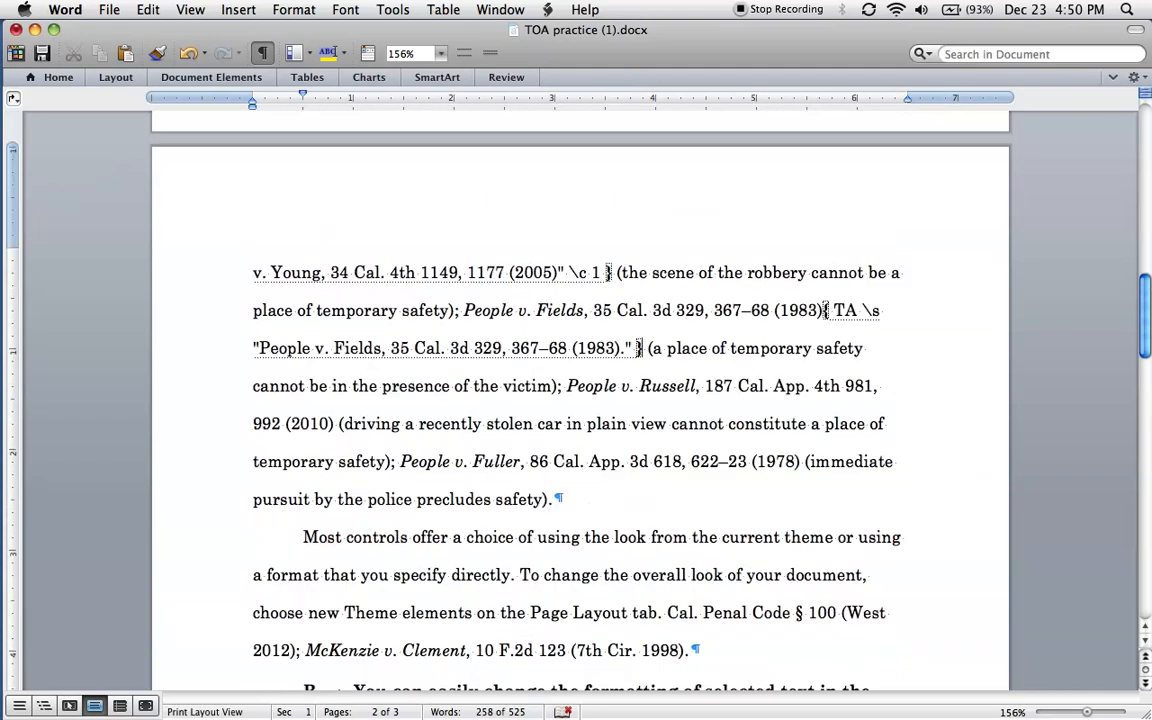
scroll(580, 400, "up", 5)
scroll(580, 400, "up", 2)
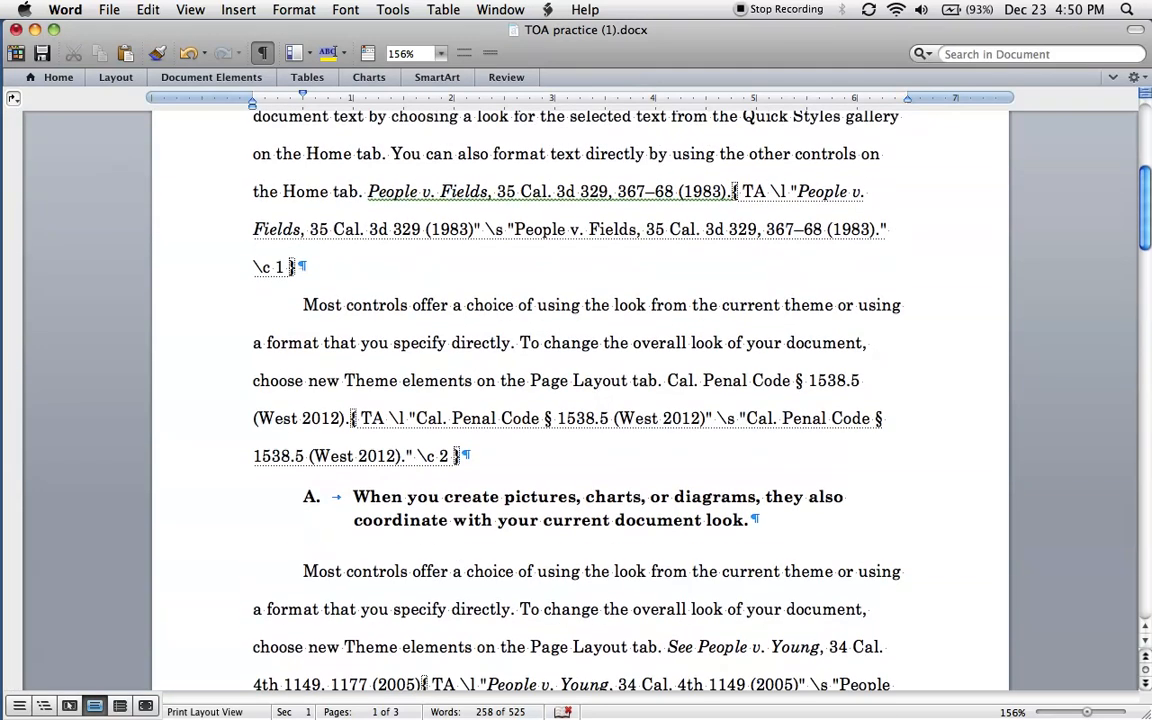
scroll(580, 400, "down", 6)
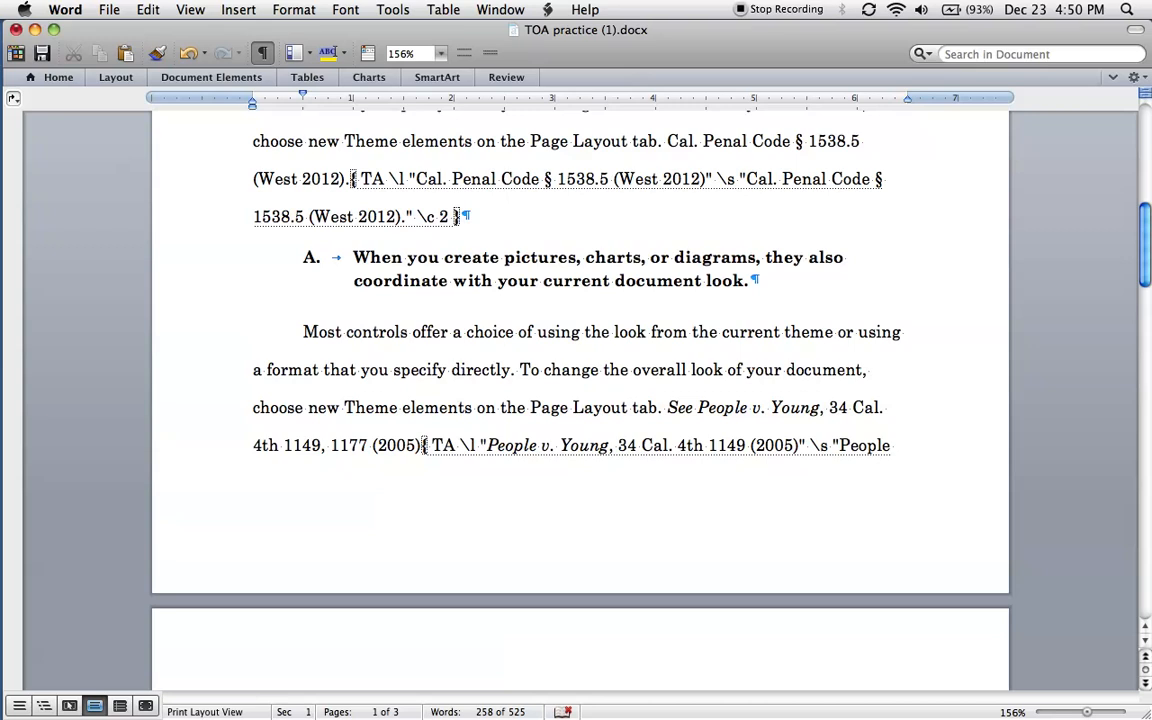
left_click(262, 52)
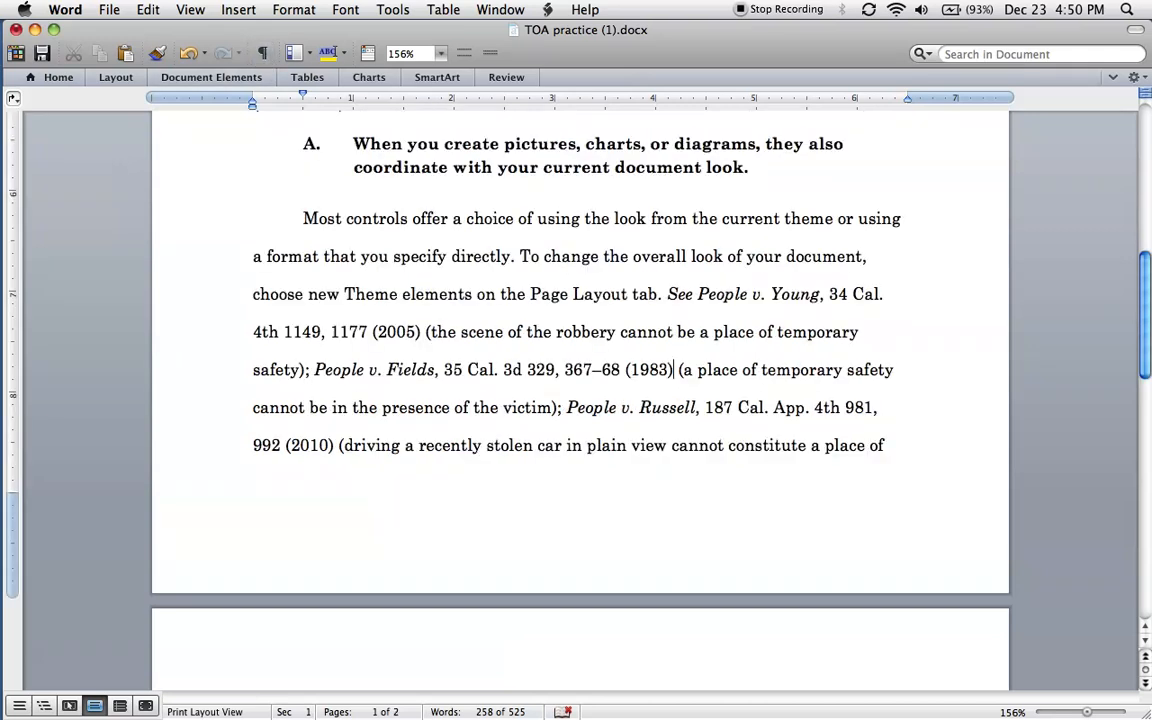
Add an empty paragraph above heading I at the start of the document and place the cursor in it.
scroll(297, 202, "up", 10)
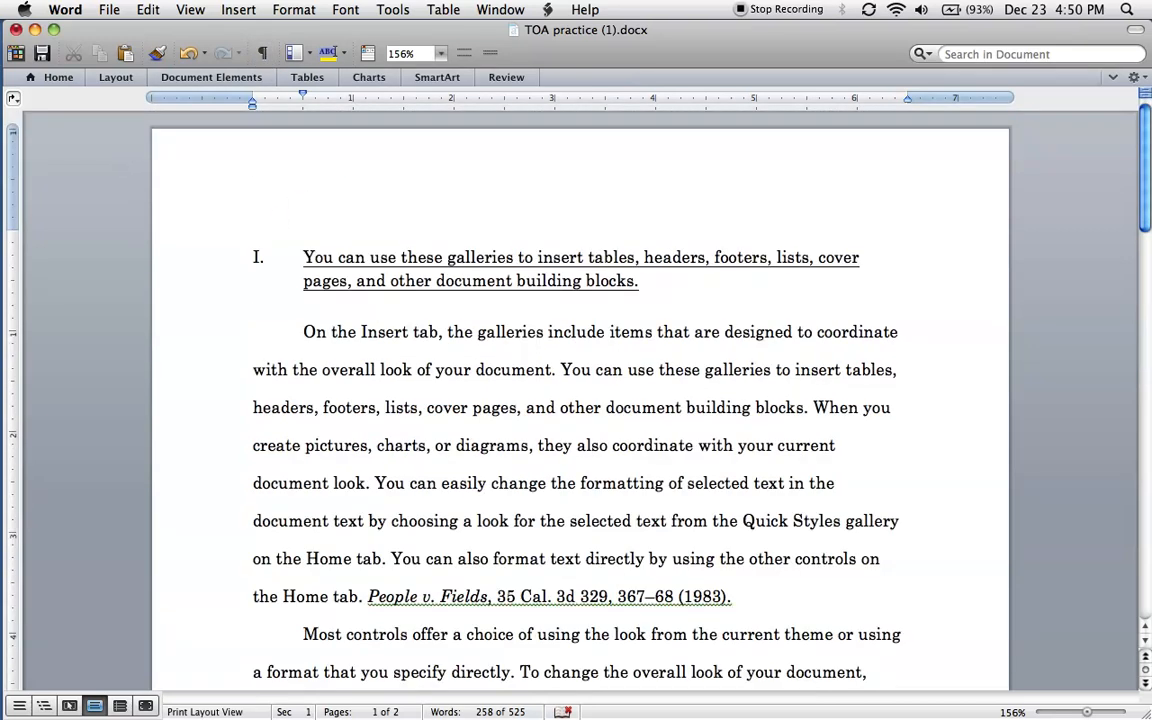
key("Return")
key("Up")
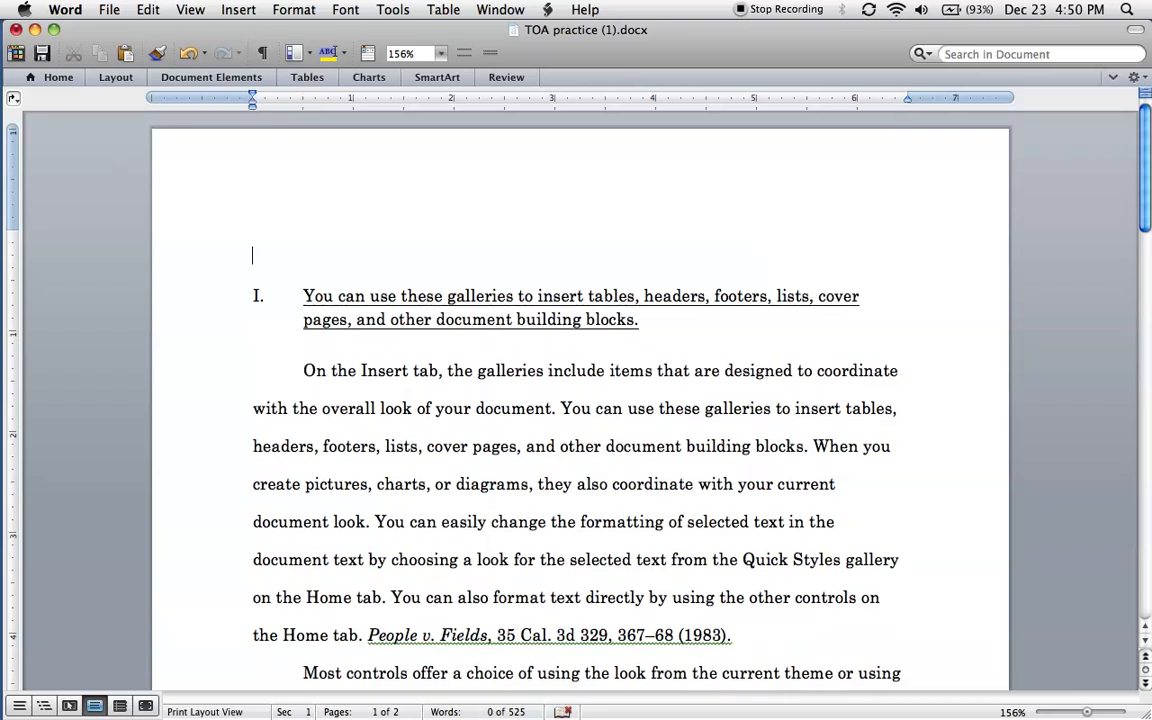
Insert a table of authorities covering all categories, using the From template format with passim and original formatting kept.
left_click(236, 9)
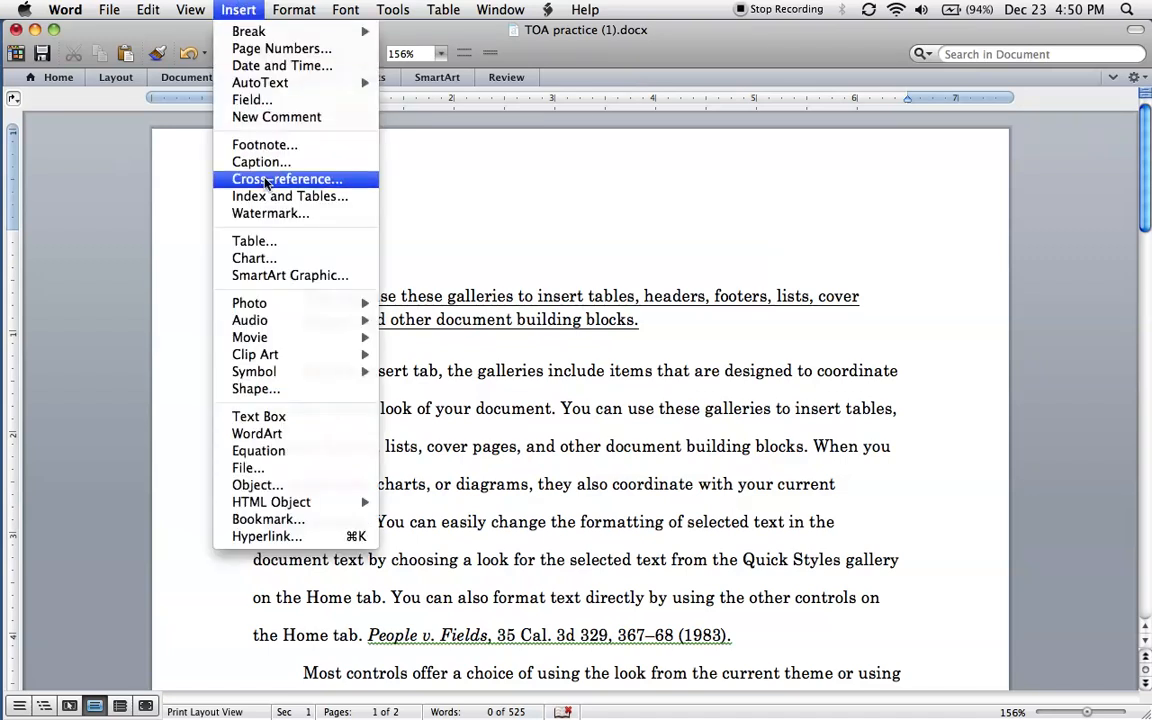
left_click(270, 196)
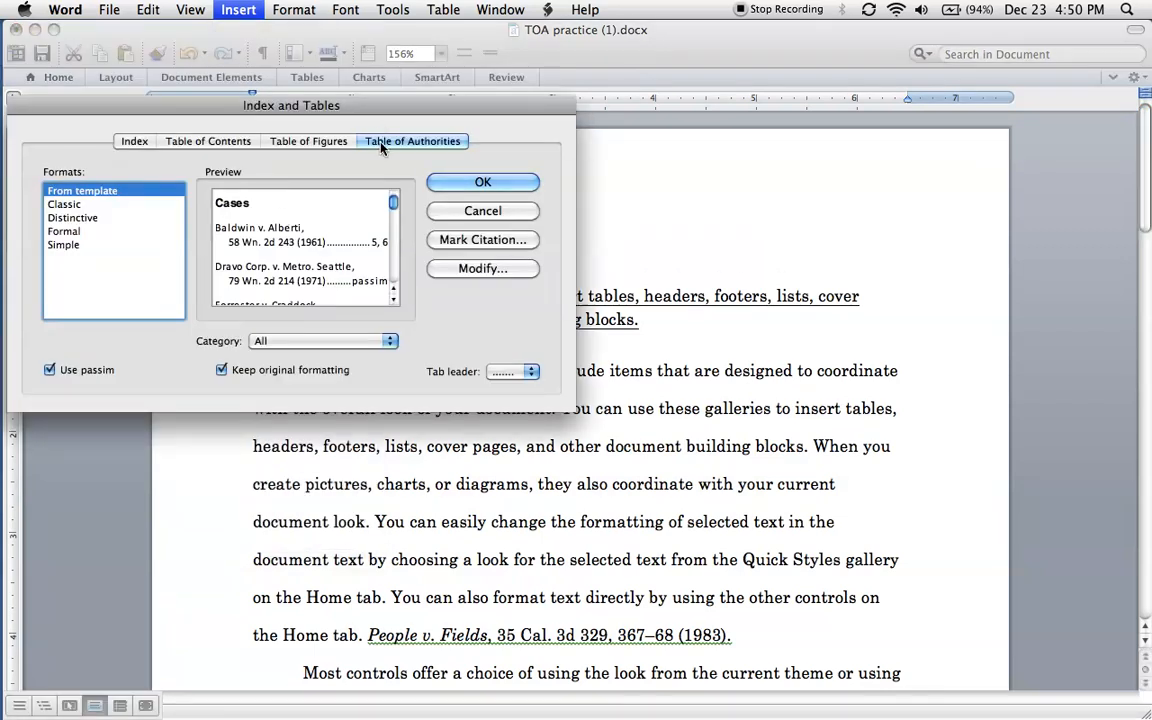
left_click(305, 341)
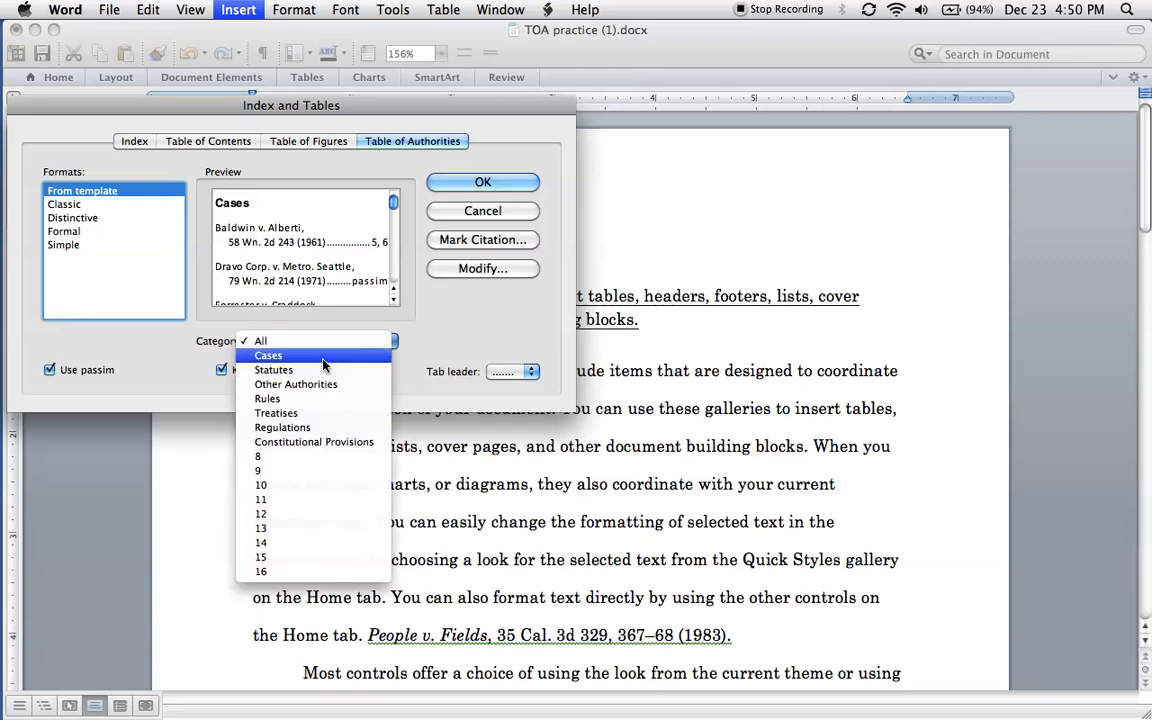
left_click(268, 355)
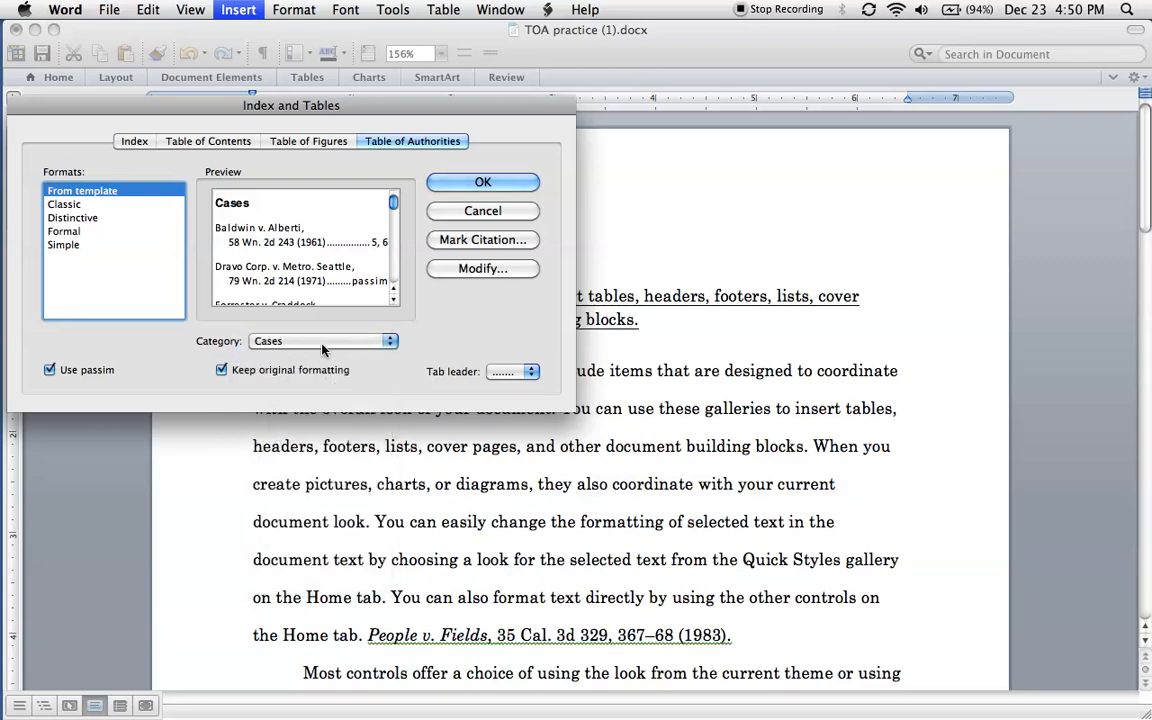
left_click(323, 346)
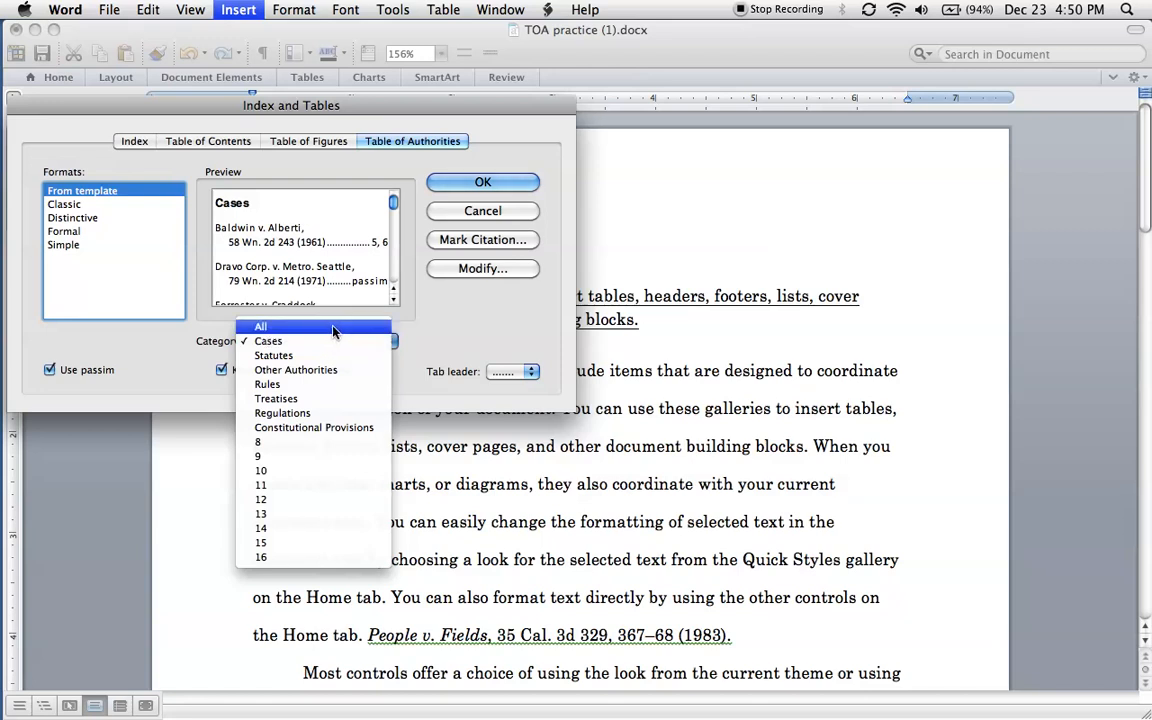
left_click(328, 330)
left_click(498, 186)
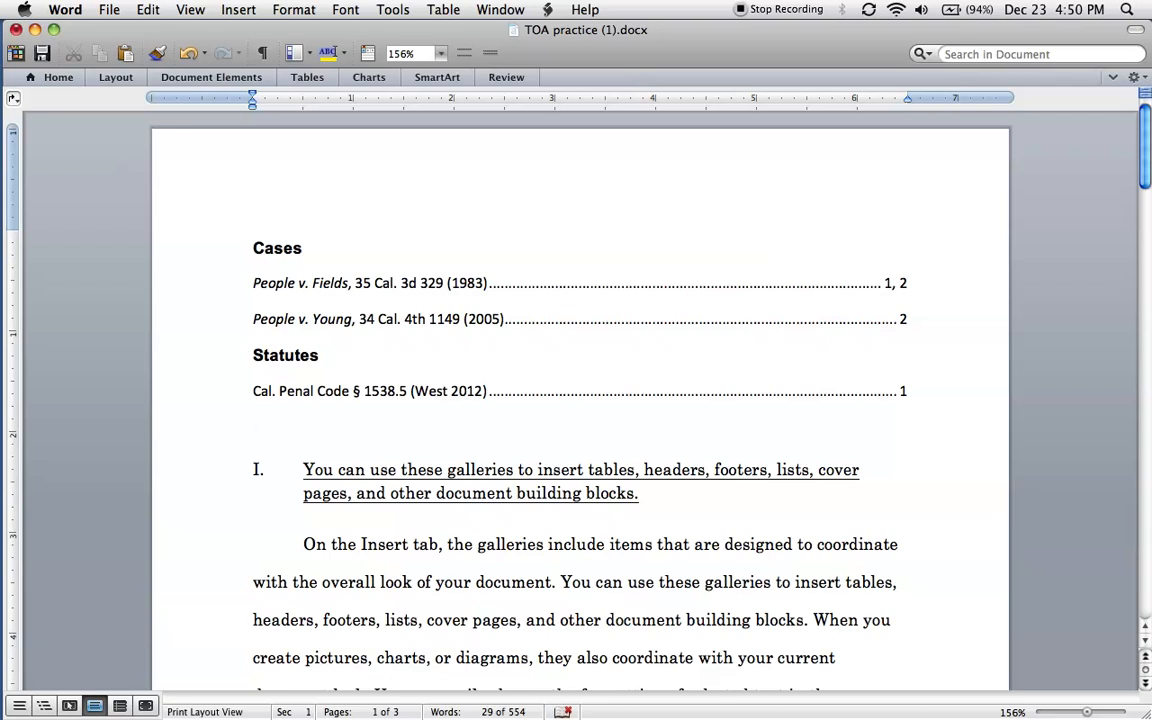
Show the nonprinting characters and compare the table's page references with the locations of the marked citations in the body text.
scroll(580, 400, "down", 15)
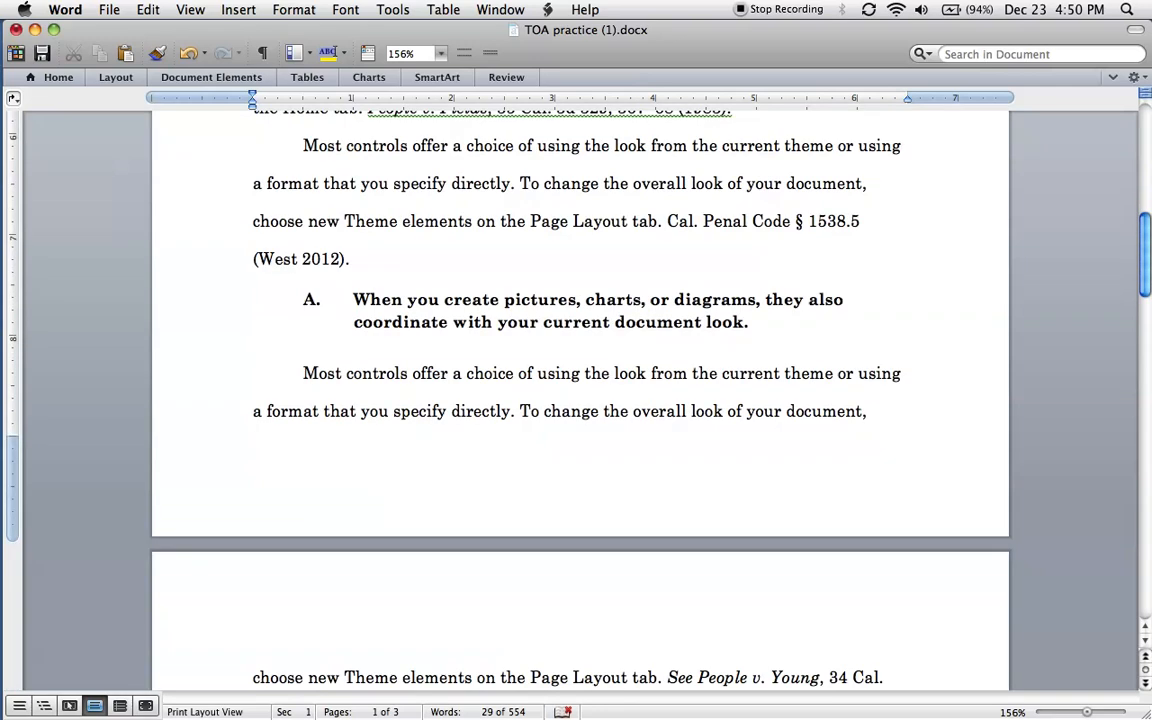
scroll(680, 360, "up", 12)
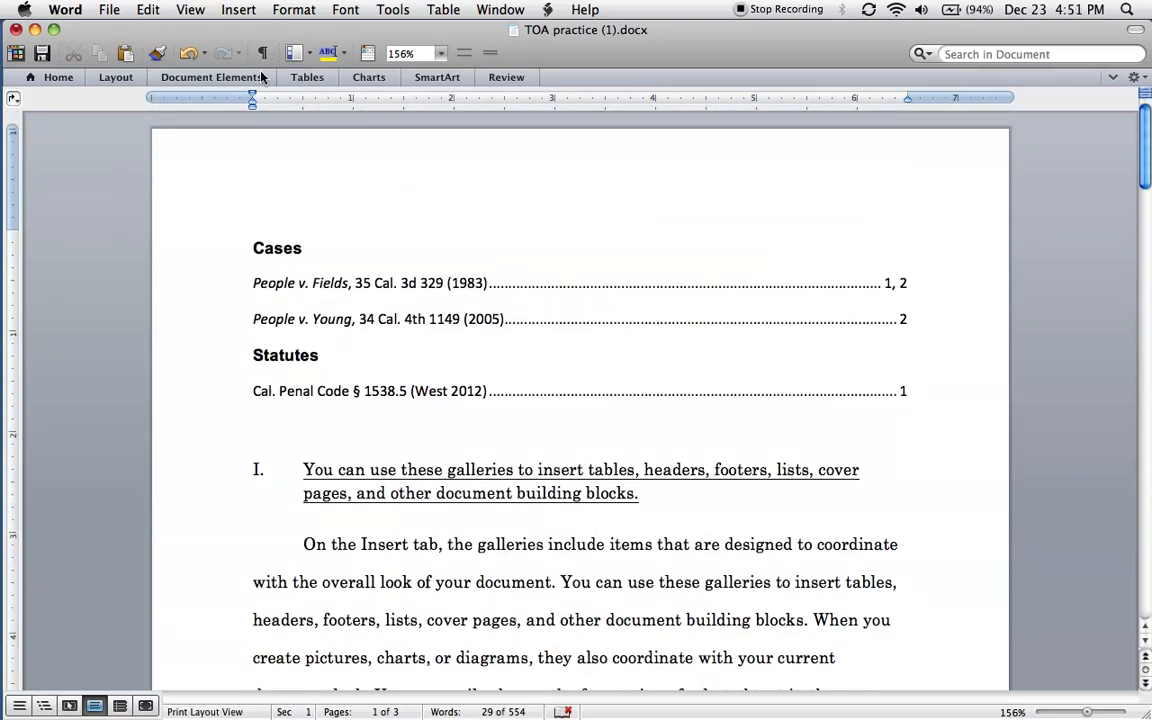
left_click(261, 53)
scroll(571, 563, "down", 15)
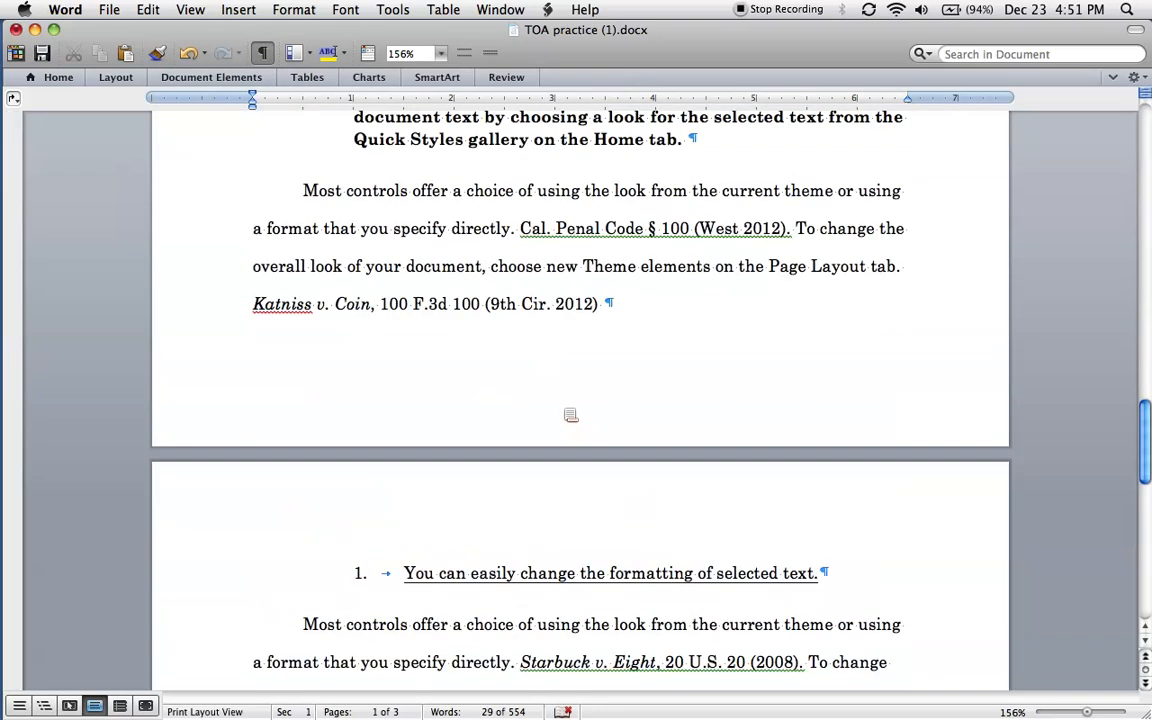
scroll(586, 411, "up", 10)
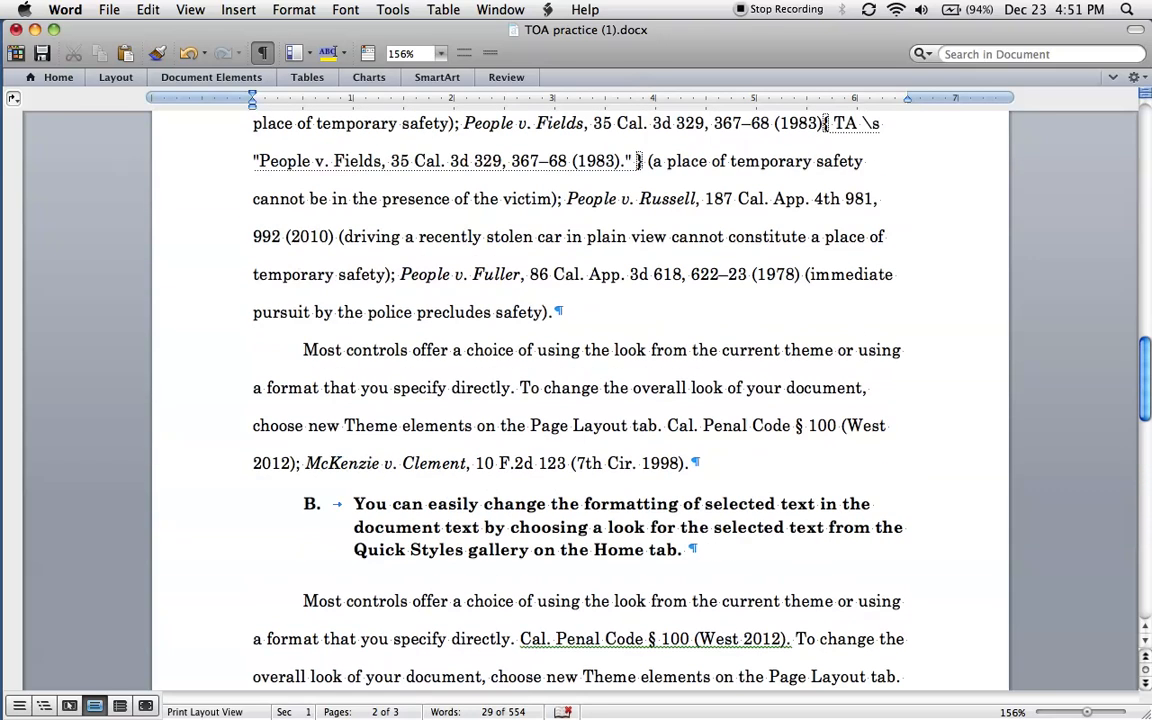
scroll(630, 400, "down", 1)
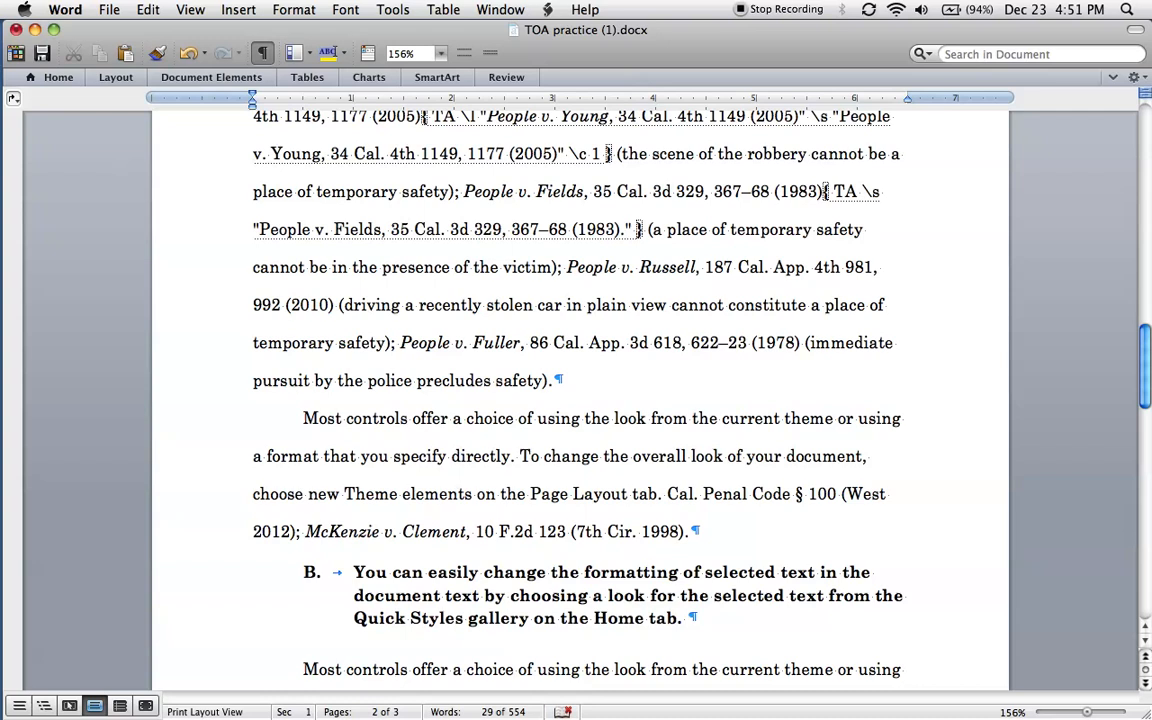
Open Mark Citation and load People v. Fuller, 86 Cal. App. 3d 618, 622–23 (1978) from section A as the selected text.
left_click(238, 9)
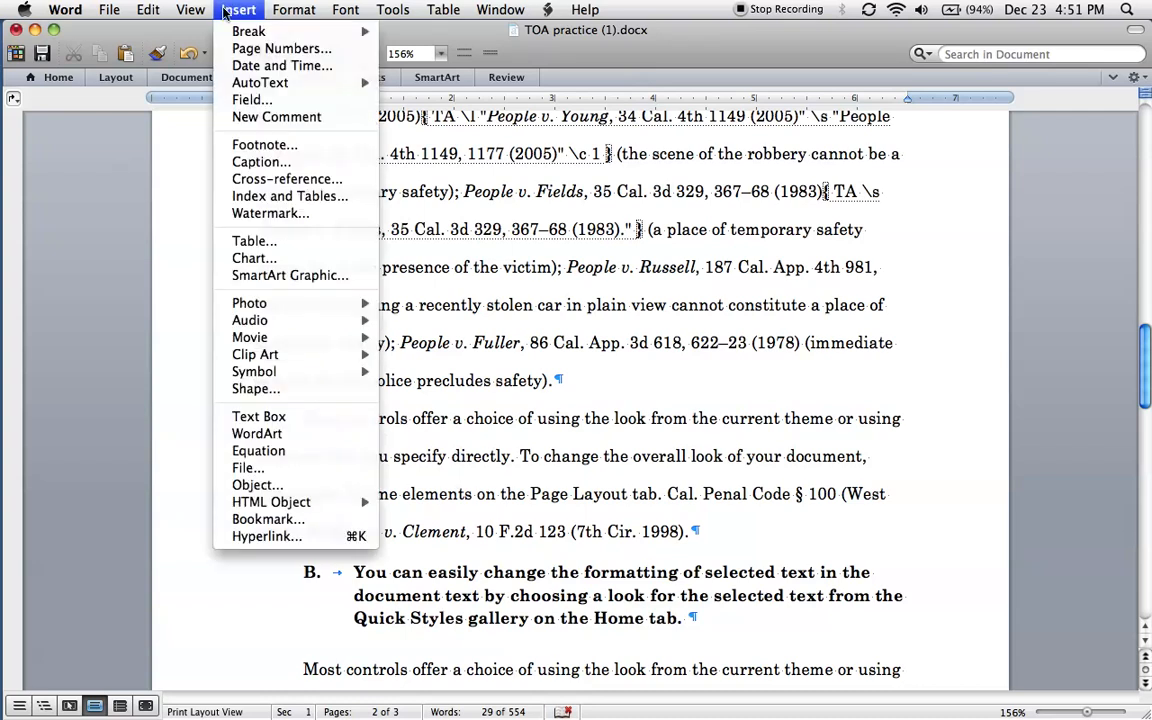
left_click(292, 196)
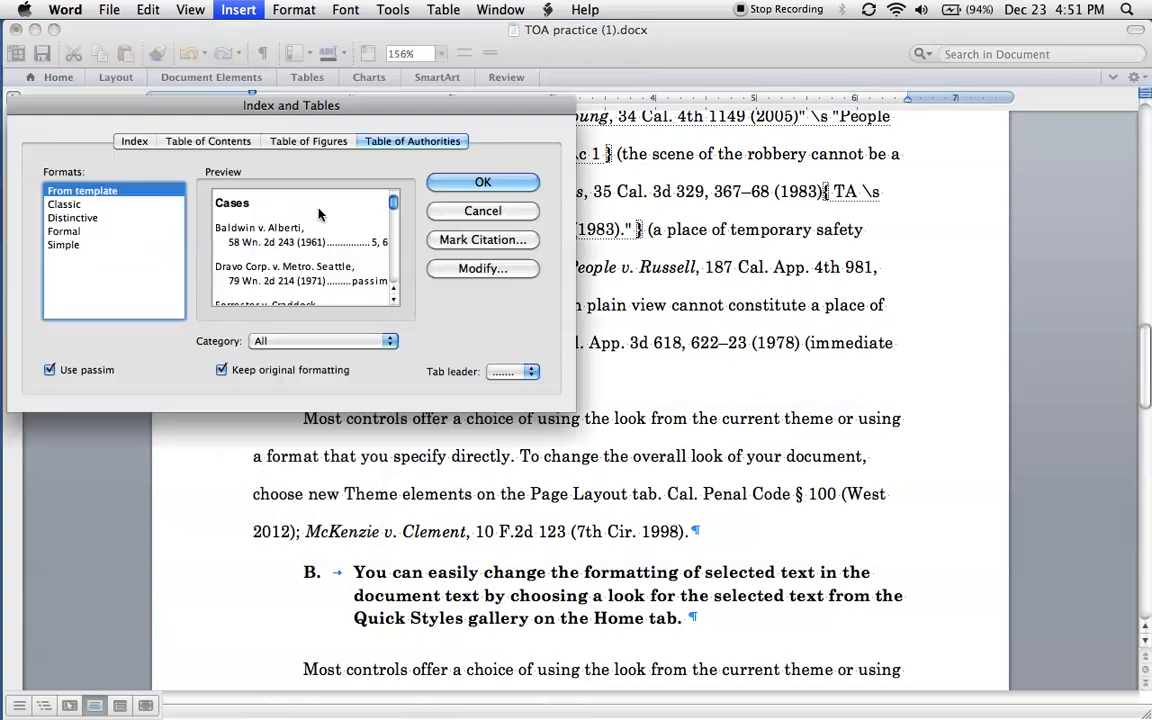
left_click(483, 240)
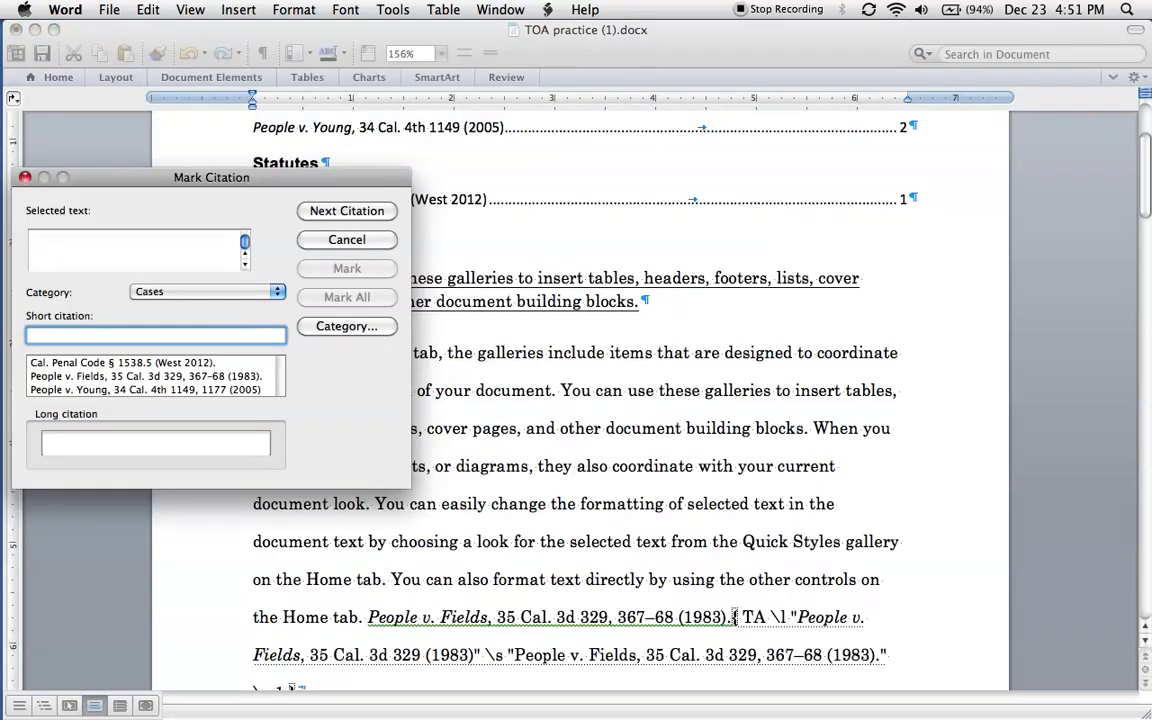
left_click(627, 482)
scroll(627, 482, "down", 10)
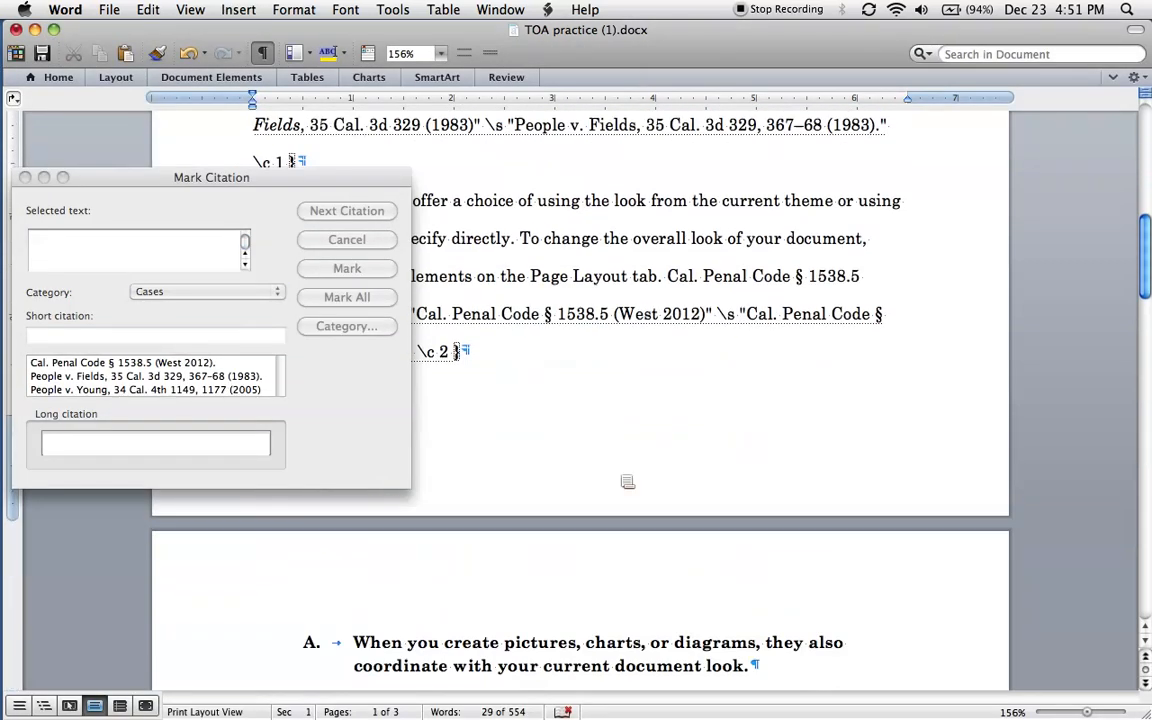
scroll(627, 482, "down", 8)
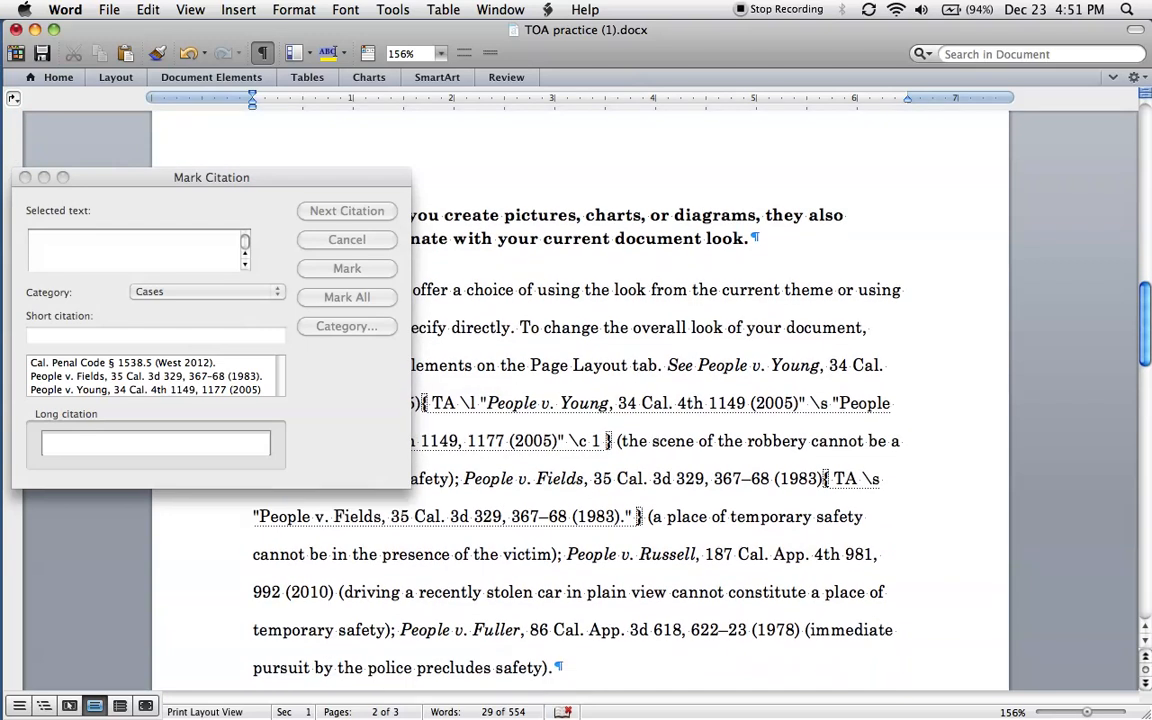
left_click_drag(400, 630, 802, 630)
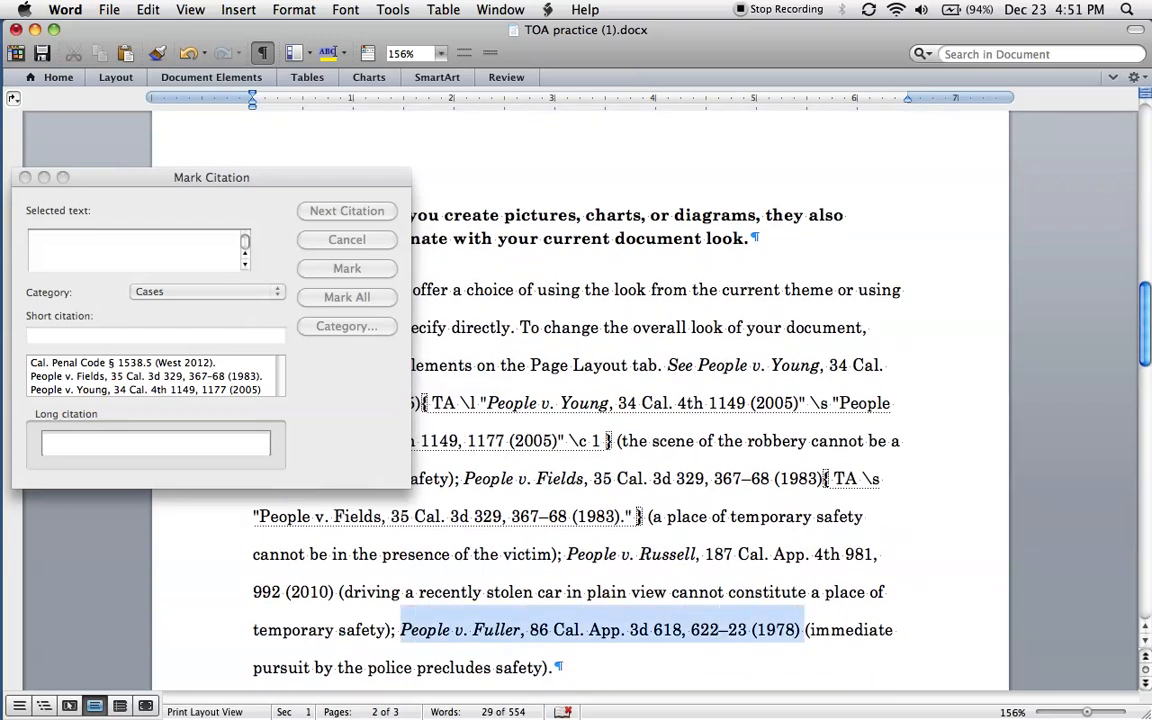
left_click(188, 250)
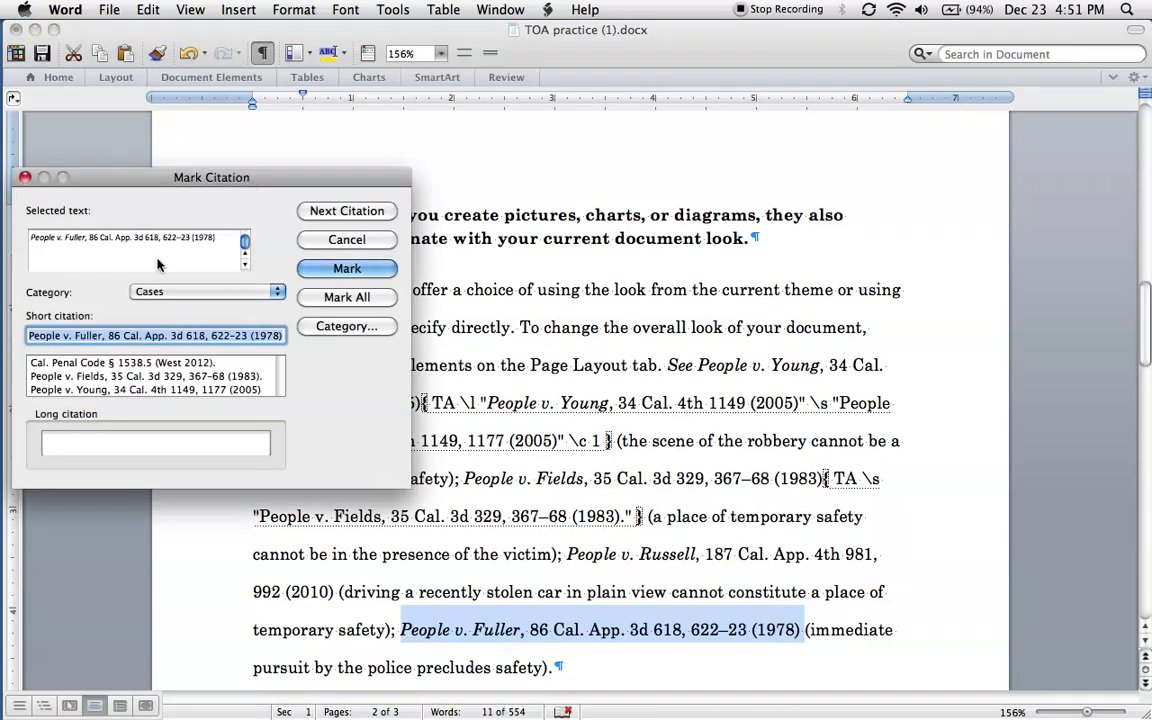
Remove the pinpoint pages 622–23 from the People v. Fuller long citation and mark it under Cases.
left_click(187, 238)
key("BackSpace")
key("BackSpace")
key("BackSpace")
key("BackSpace")
key("BackSpace")
key("BackSpace")
key("BackSpace")
key("BackSpace")
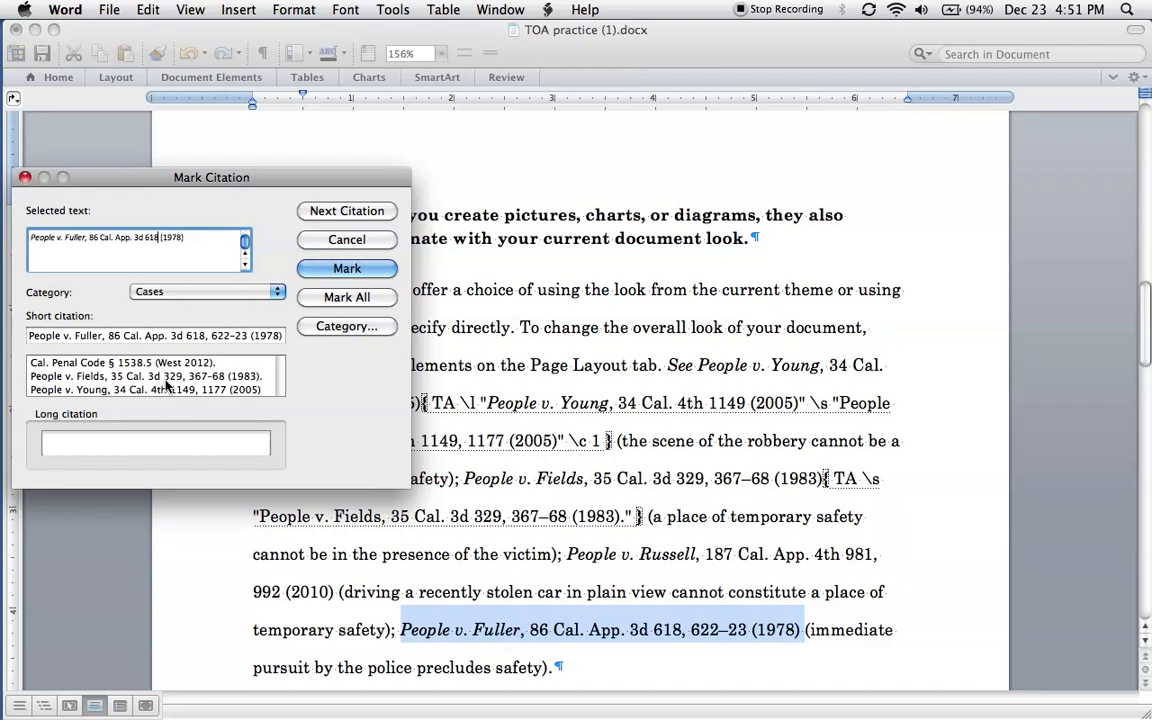
left_click(323, 270)
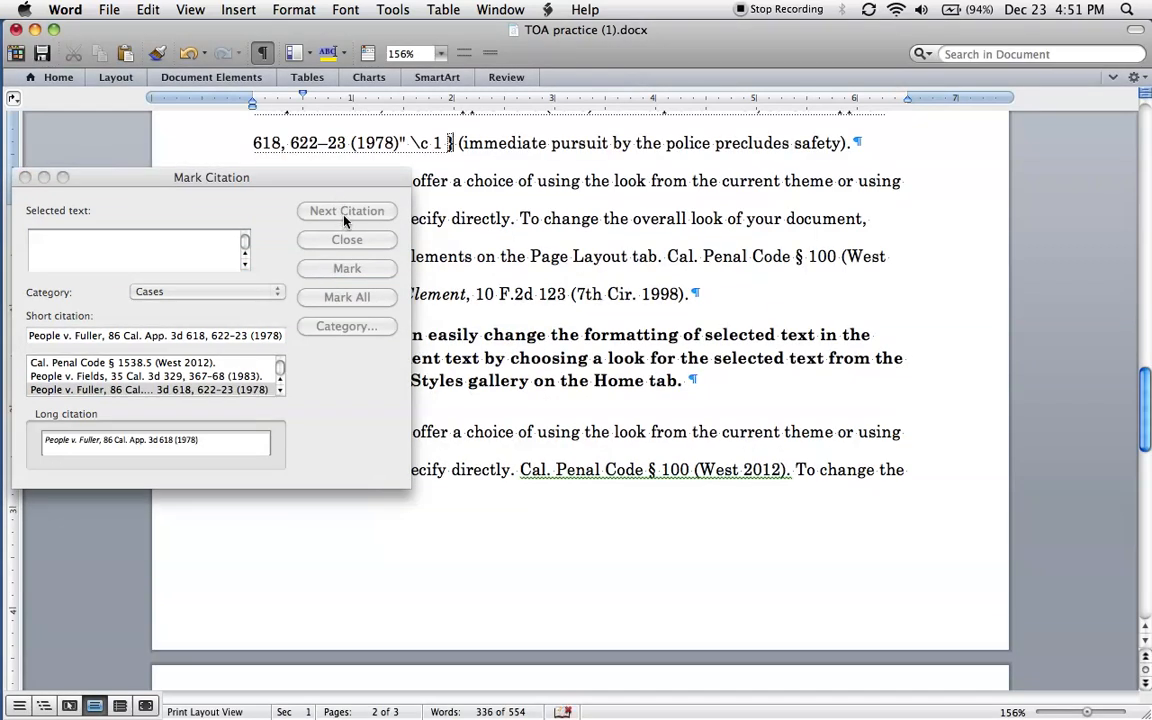
Mark the Cal. Penal Code § 100 (West 2012) citation above heading B under Statutes, omitting the trailing semicolon from the long citation.
left_click_drag(322, 185, 474, 406)
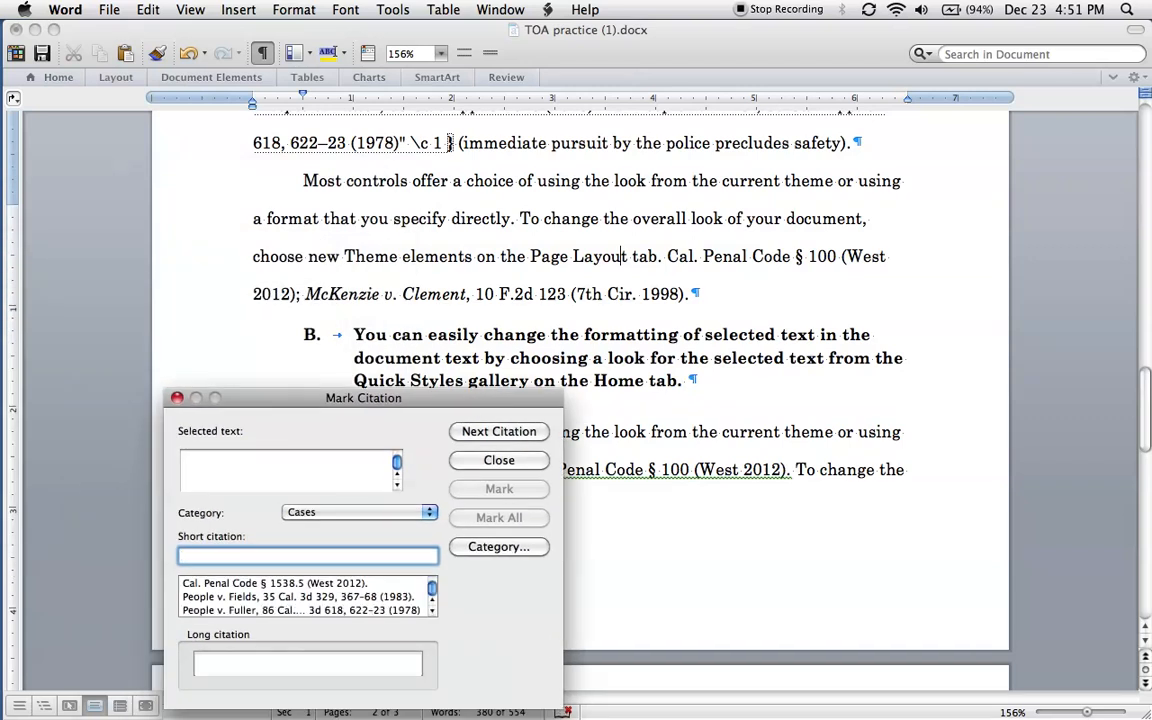
left_click(675, 257)
left_click(678, 257)
left_click_drag(667, 257, 302, 294)
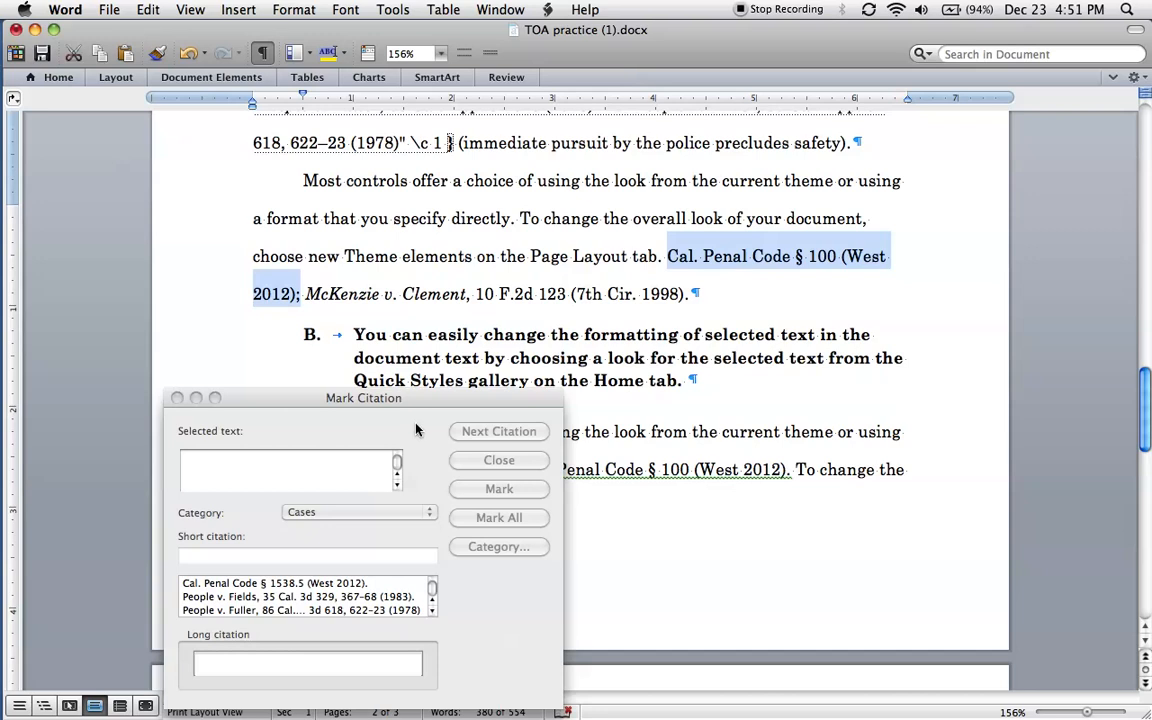
left_click(416, 430)
left_click_drag(372, 397, 381, 287)
key("BackSpace")
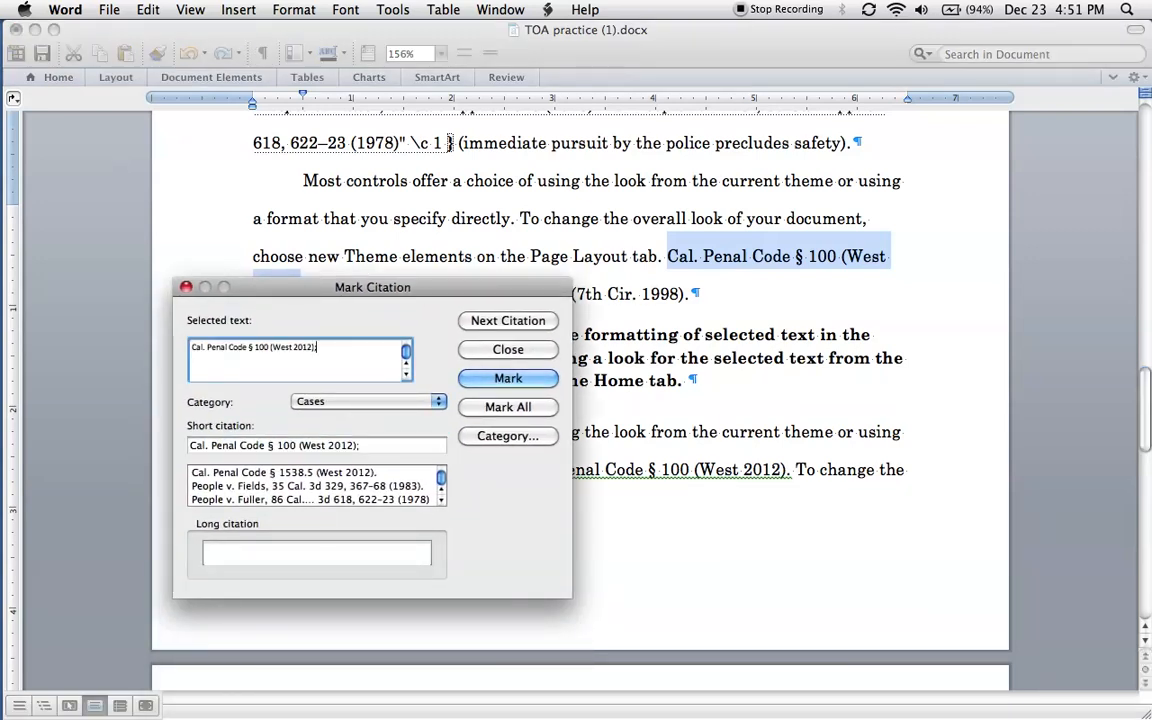
left_click(351, 401)
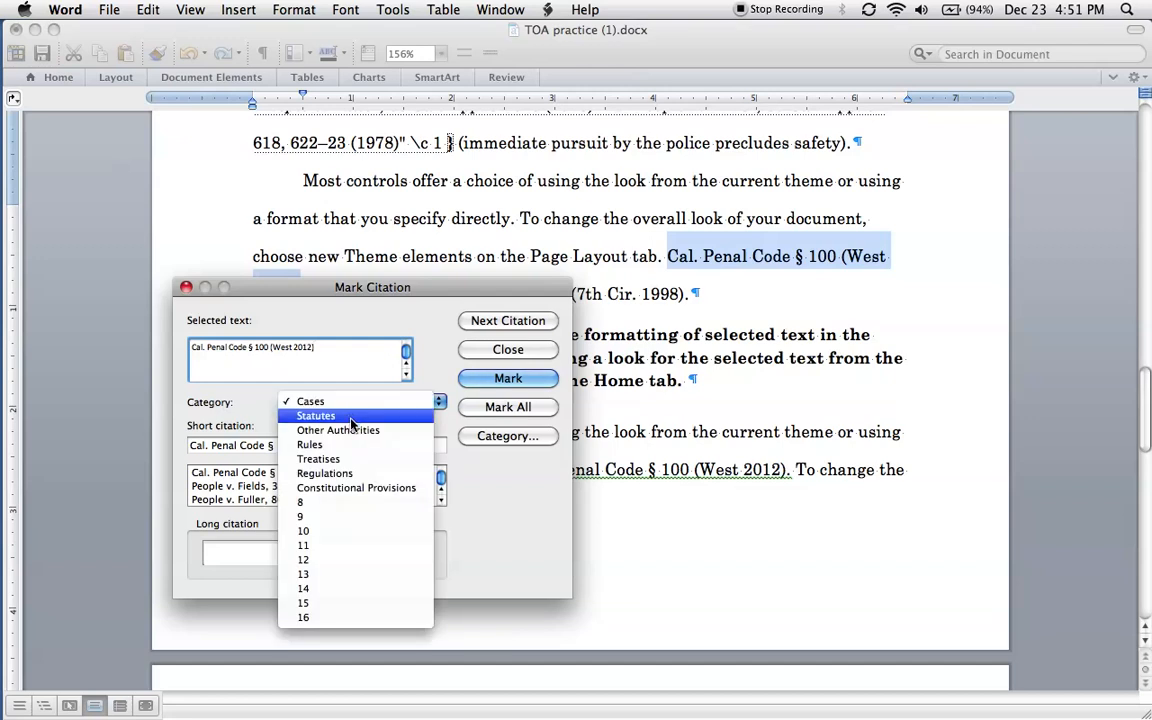
left_click(351, 418)
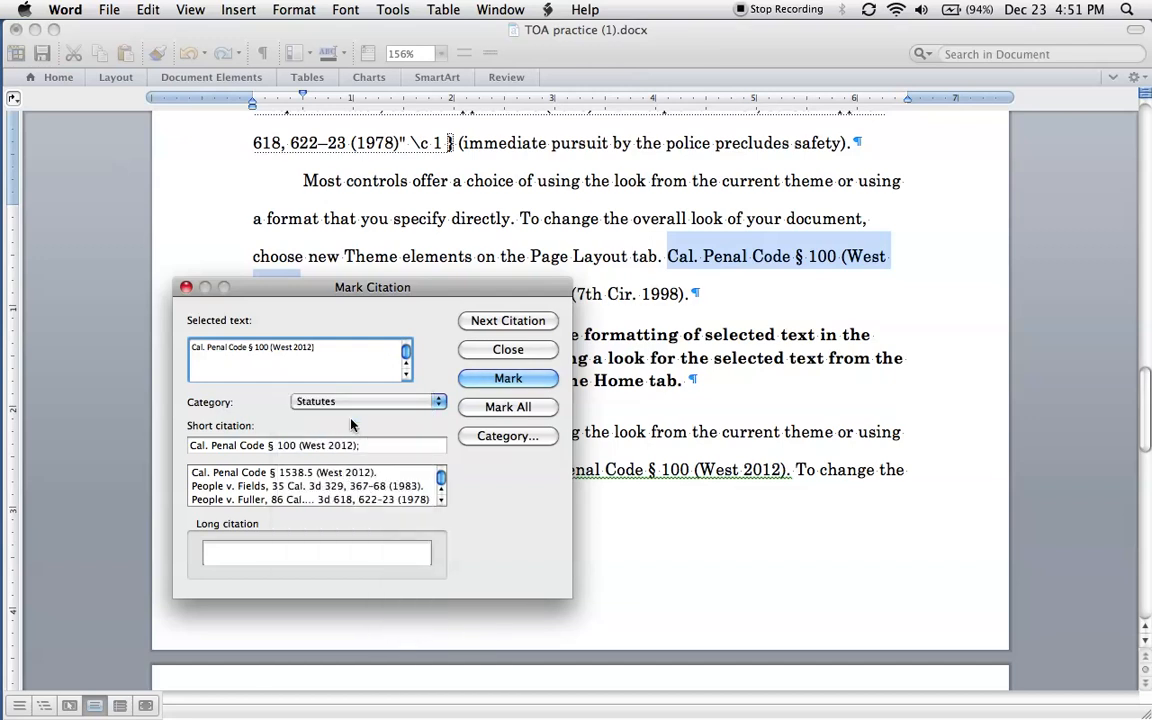
left_click(495, 386)
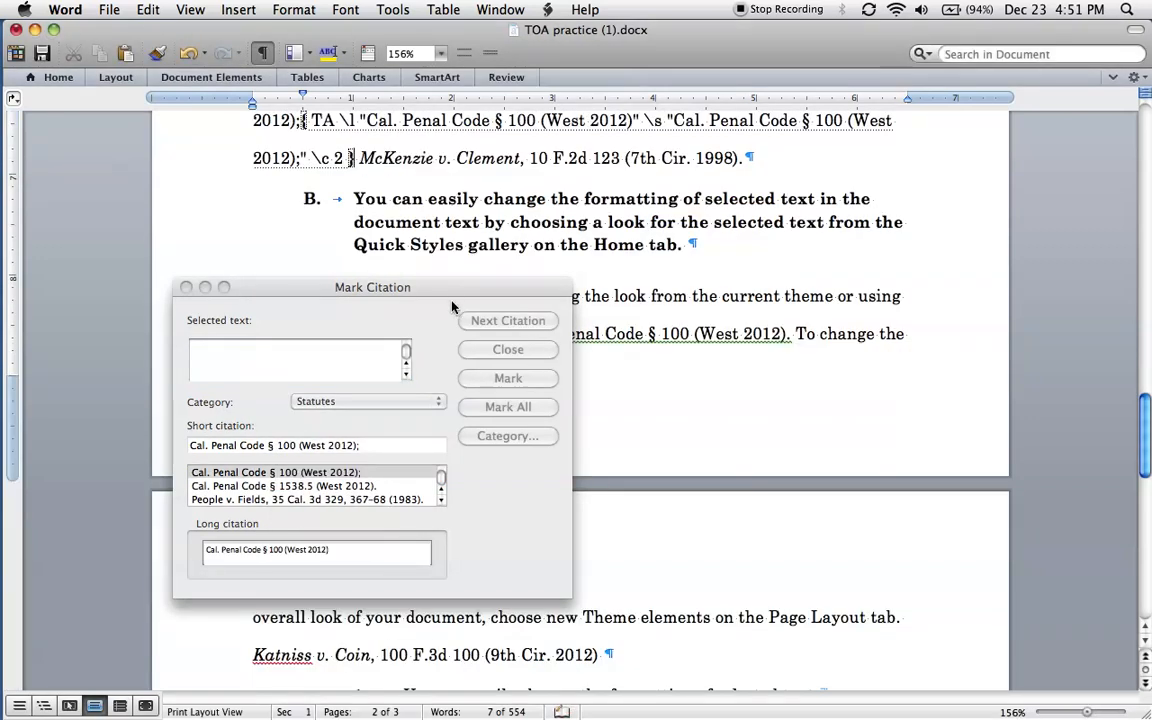
Mark McKenzie v. Clement, 10 F.2d 123 (7th Cir. 1998) under Statutes without the final period in the long citation, and finish marking.
left_click(478, 325)
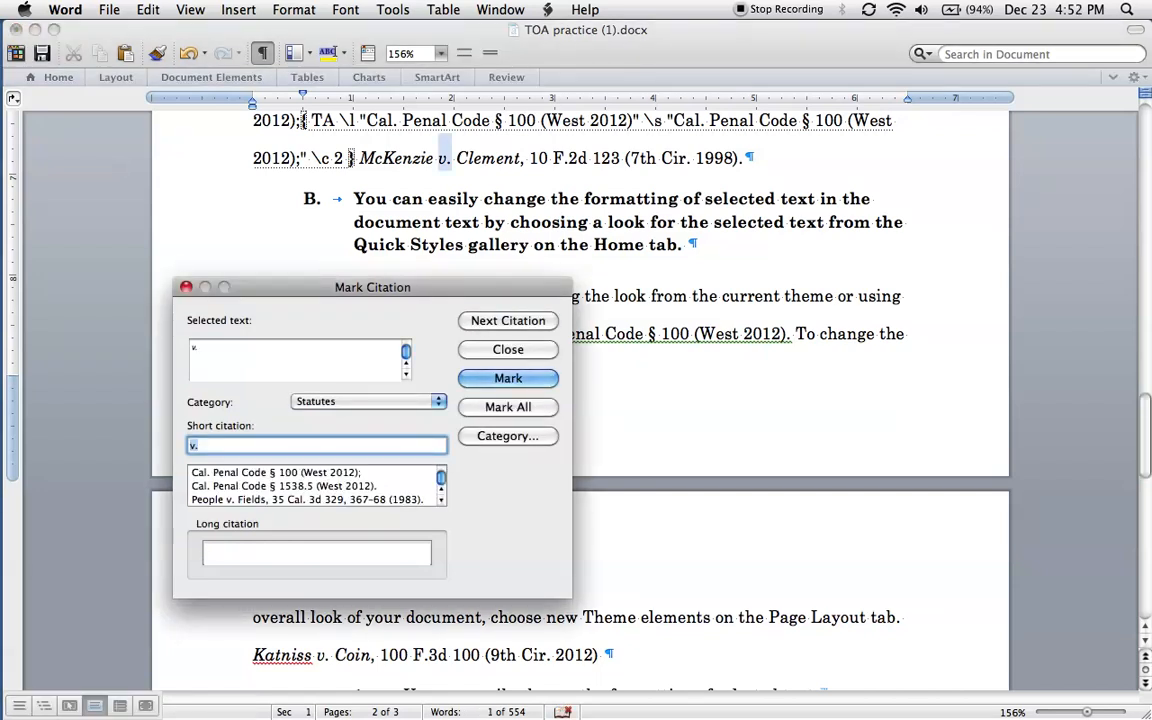
left_click(360, 158)
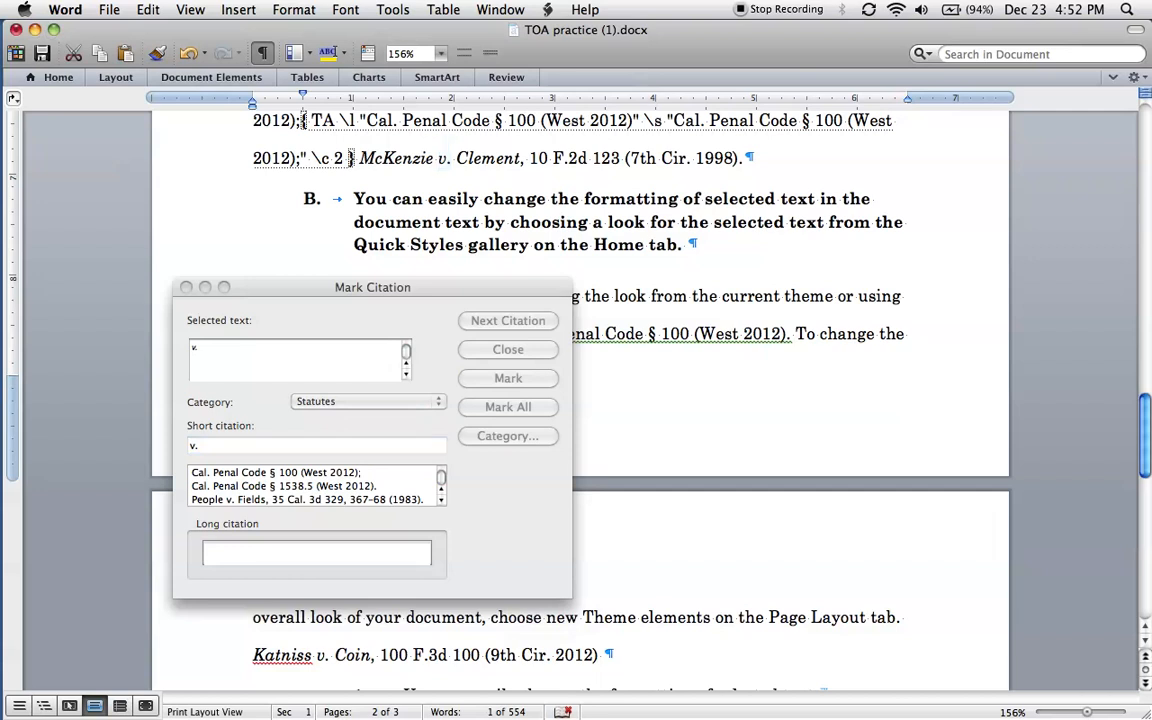
left_click_drag(360, 158, 738, 158)
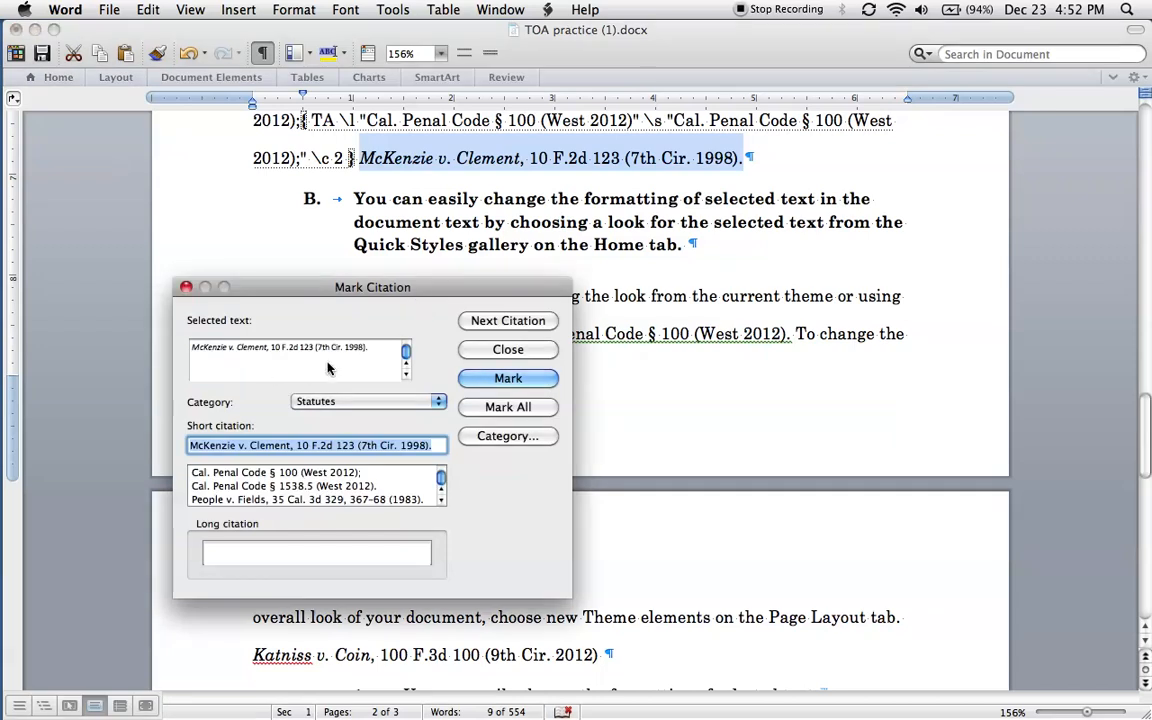
left_click(368, 350)
key("BackSpace")
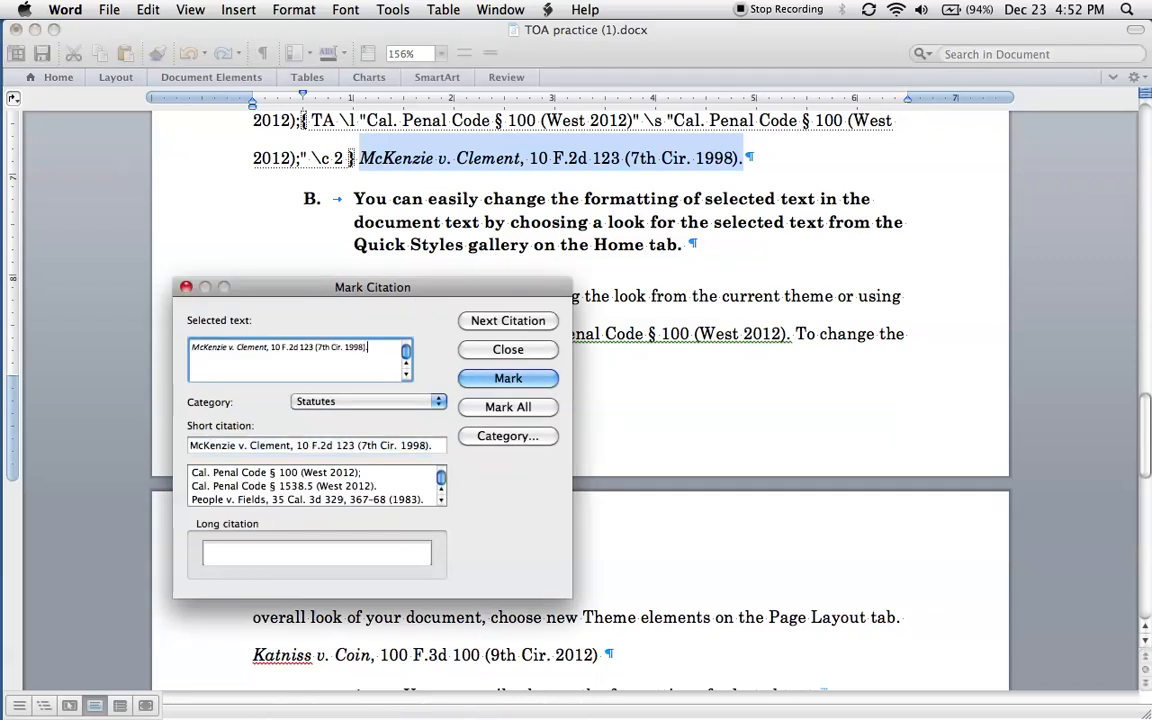
left_click(330, 402)
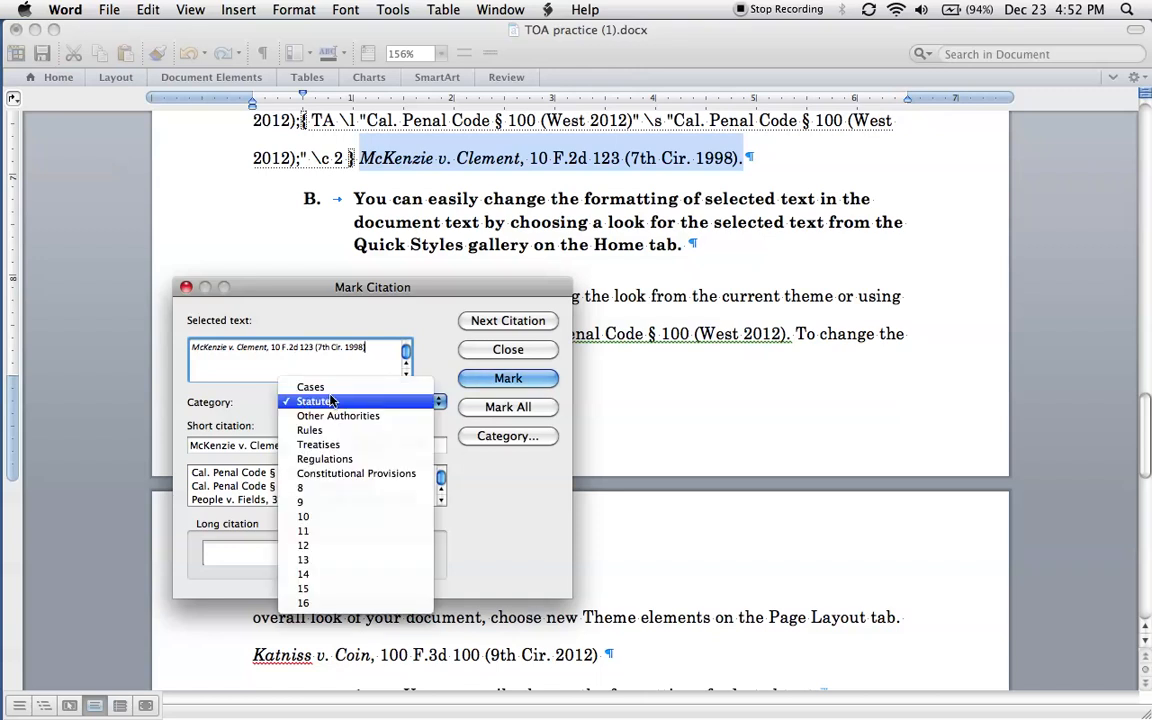
left_click(207, 412)
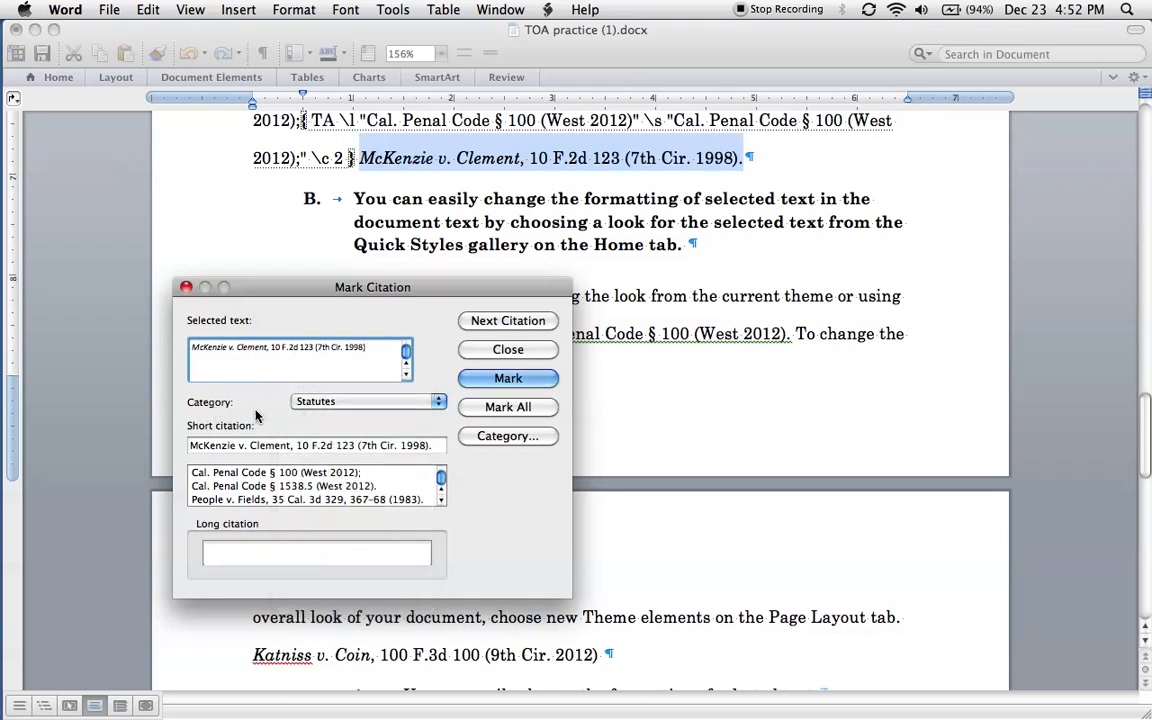
left_click(525, 384)
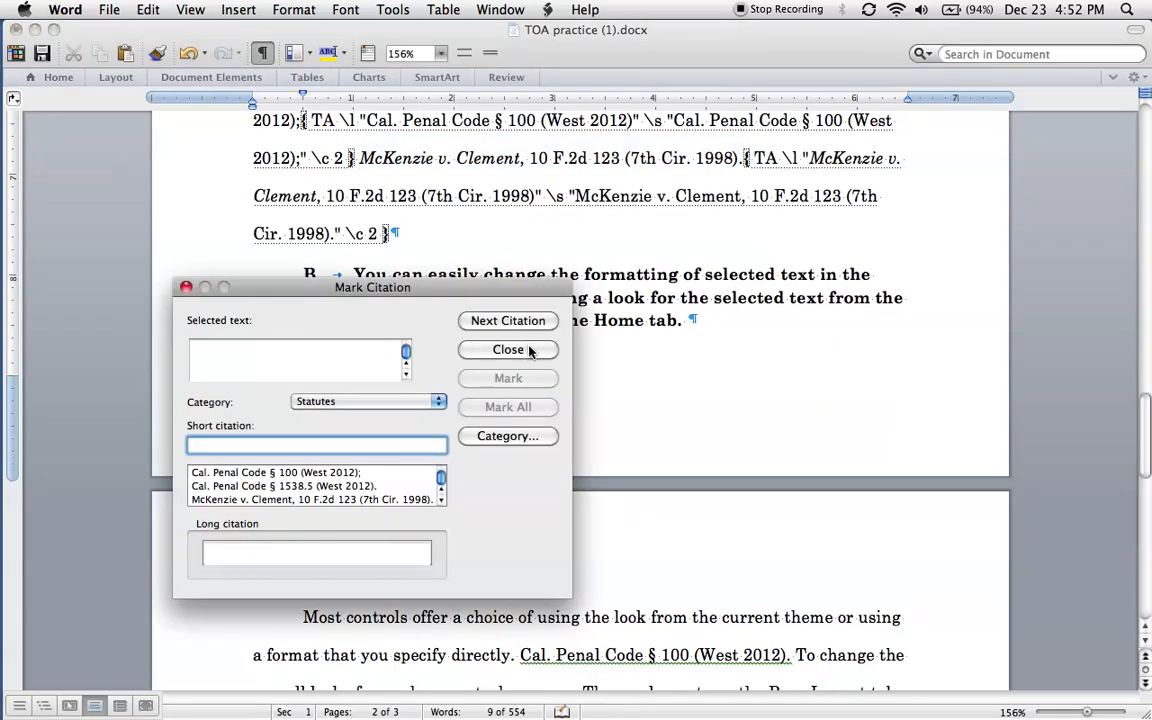
left_click(529, 350)
Update the Cases and Statutes fields of the table of authorities at the start of the document.
scroll(535, 395, "up", 15)
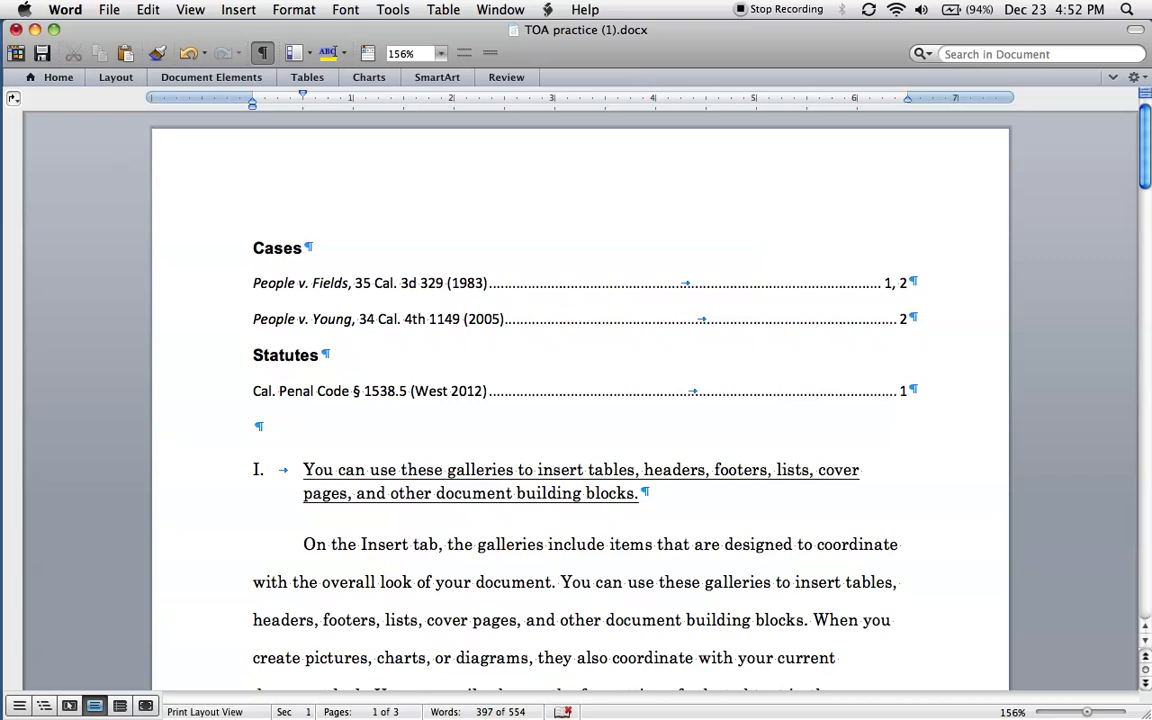
right_click(433, 290)
left_click(510, 363)
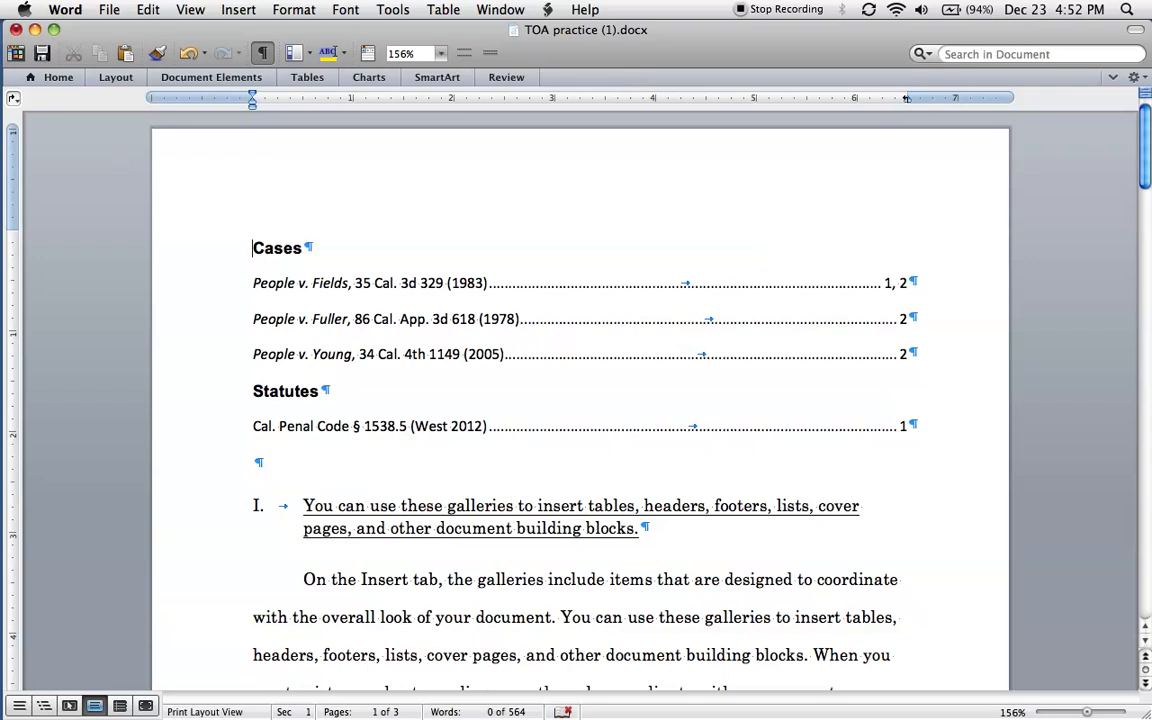
right_click(352, 424)
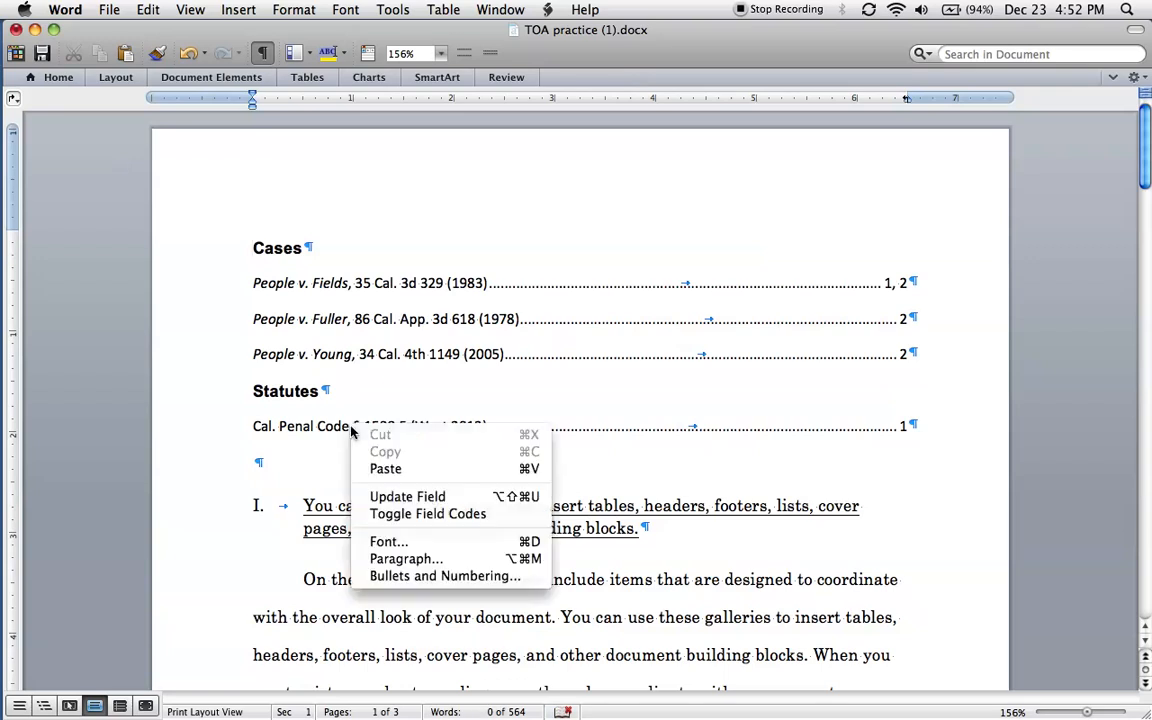
left_click(433, 497)
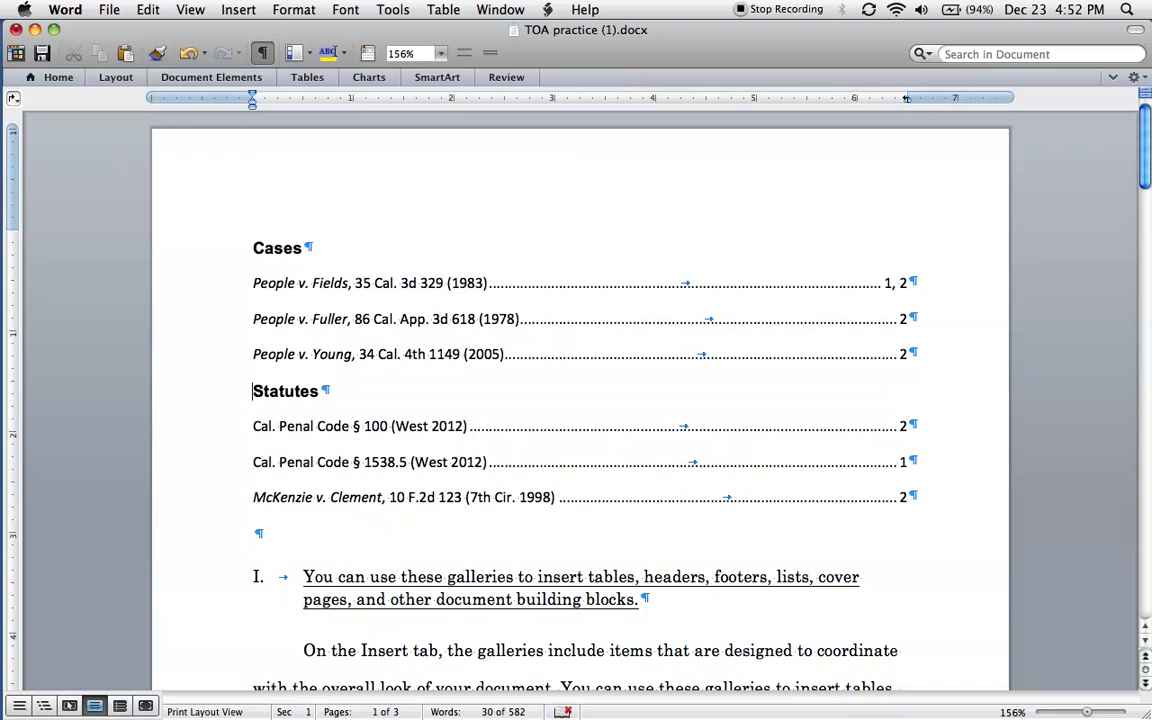
Delete the whole table of authorities and insert a new one in its place above heading I.
left_click_drag(200, 497, 200, 280)
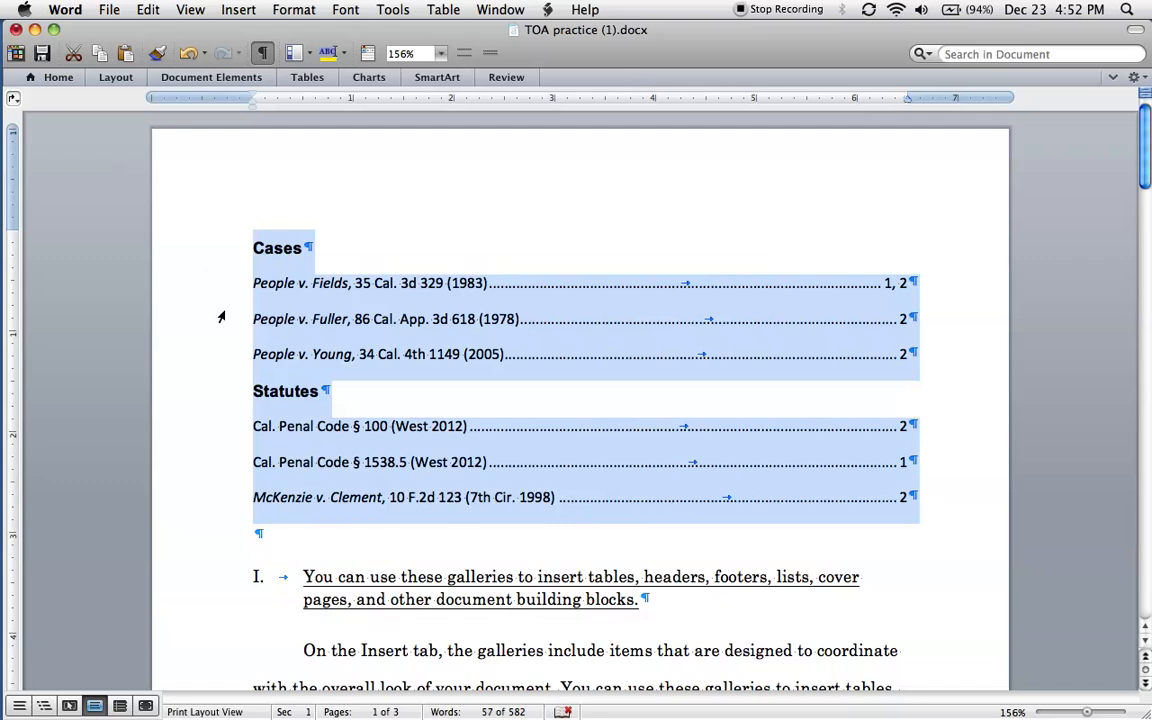
key("Delete")
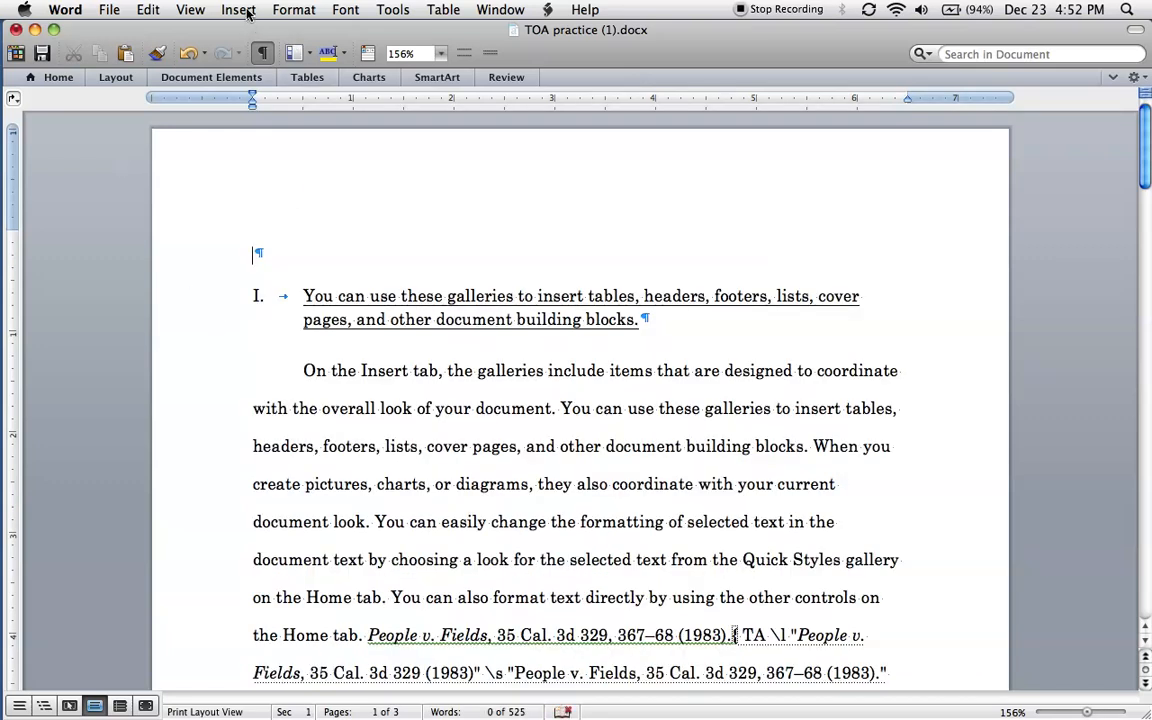
left_click(236, 10)
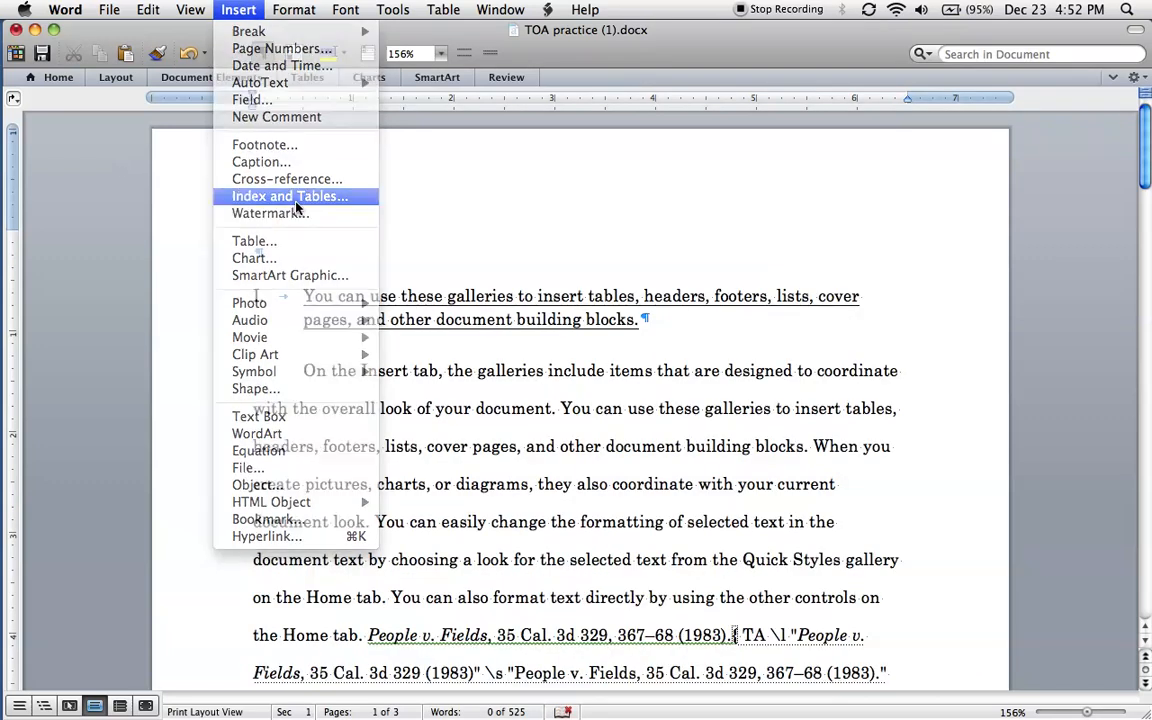
left_click(296, 204)
left_click(438, 166)
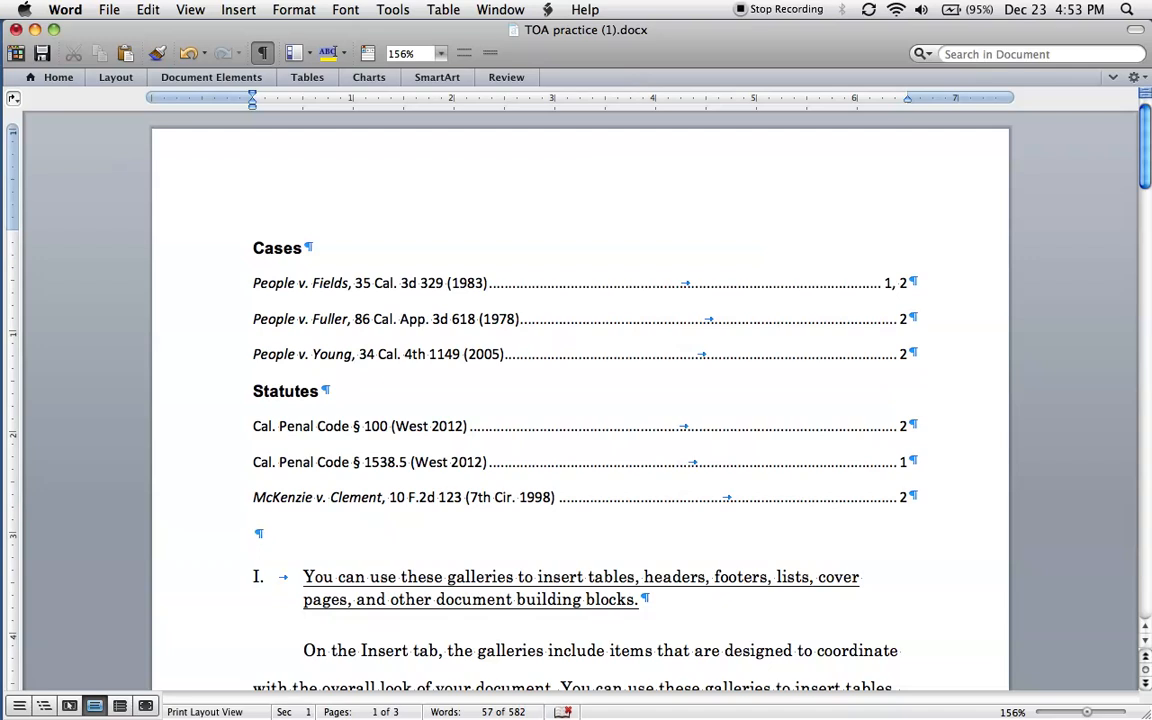
Change the category code of the McKenzie v. Clement TA field at the end of the page 2 paragraph to \c 1.
scroll(193, 443, "down", 1)
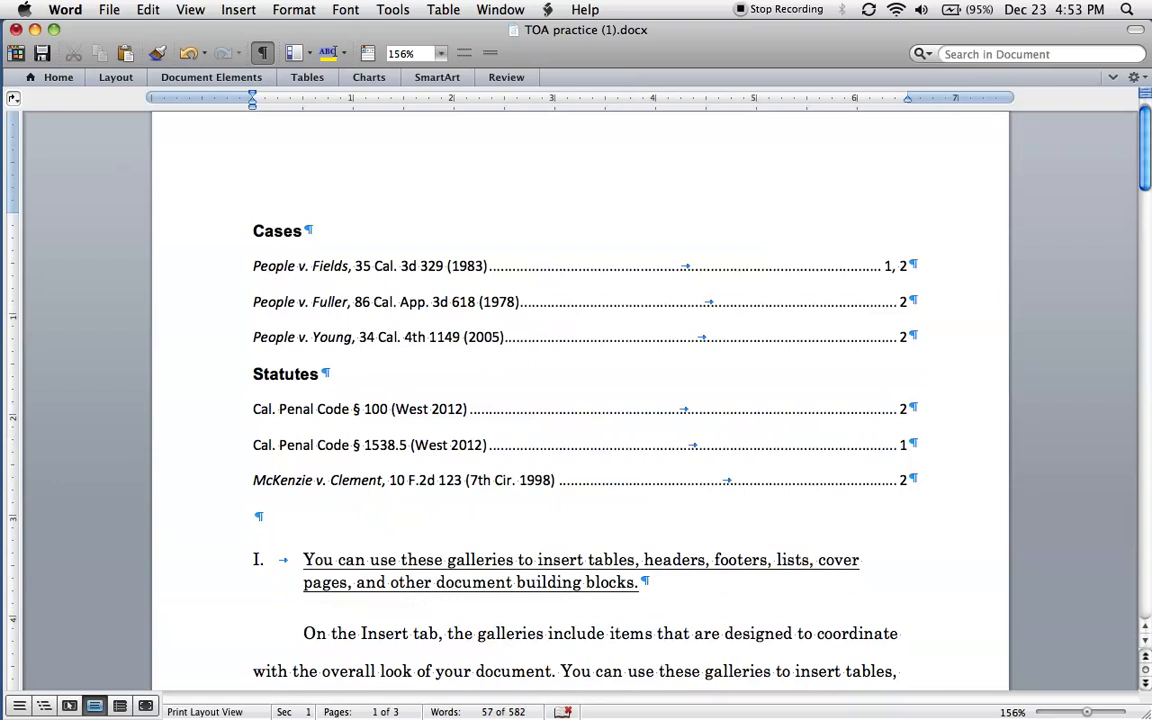
left_click_drag(253, 480, 551, 488)
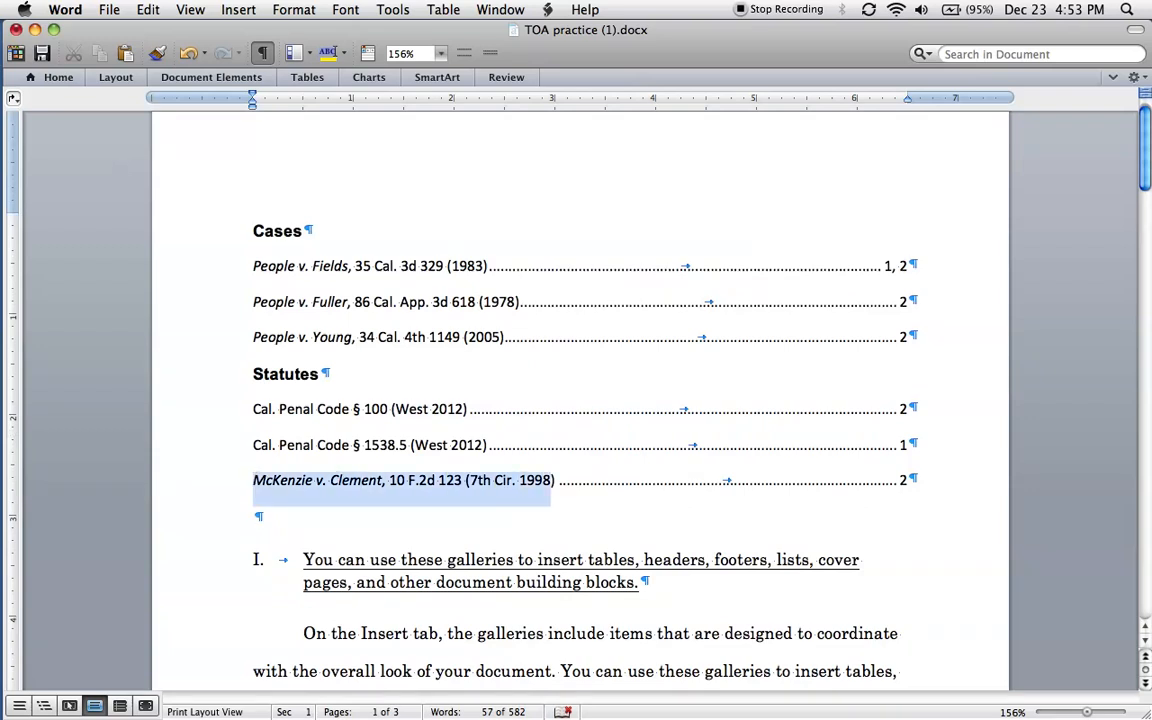
left_click(445, 445)
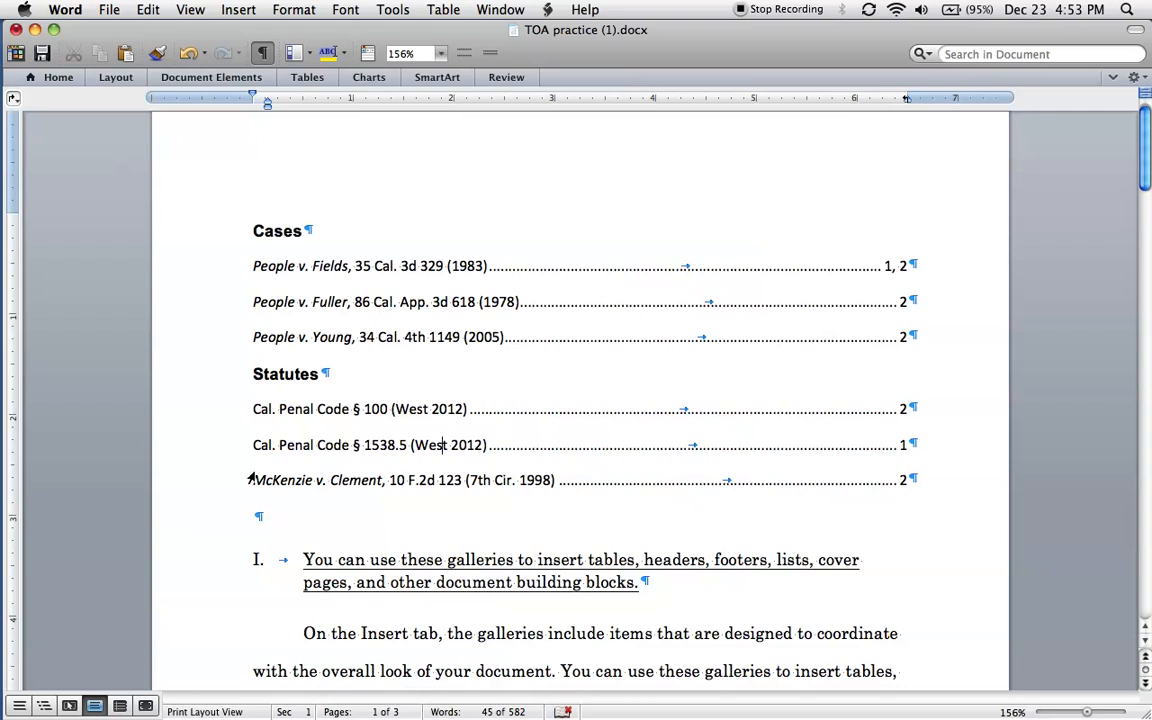
scroll(445, 445, "down", 15)
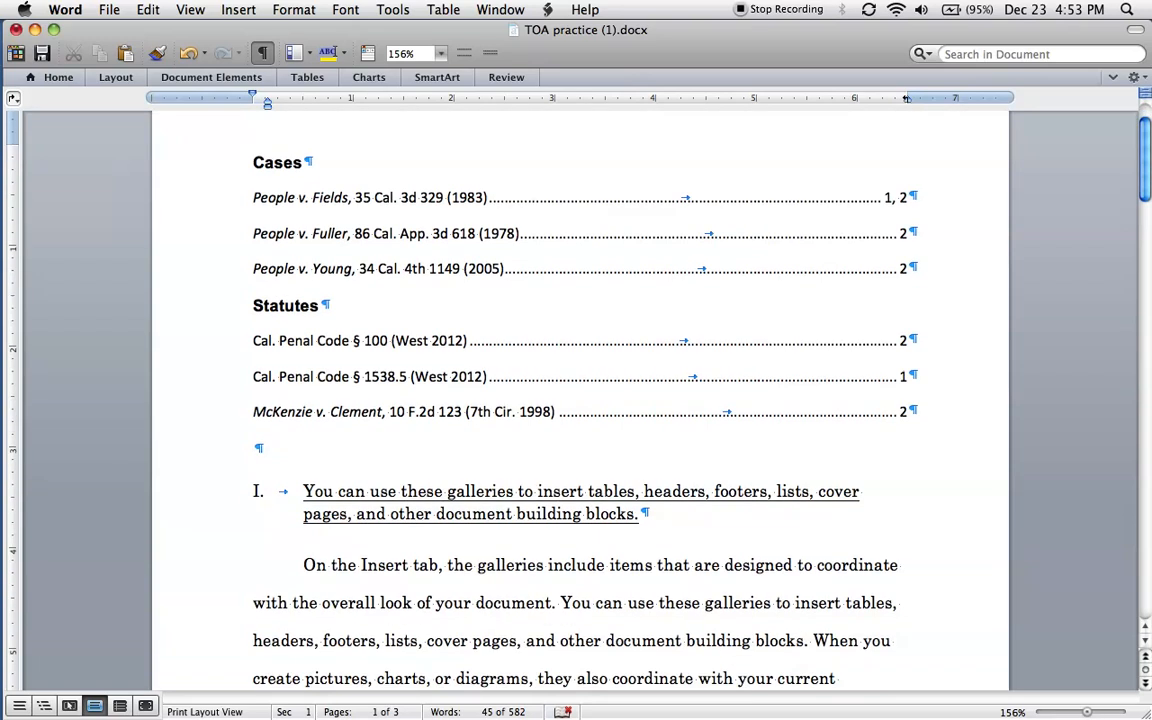
scroll(590, 400, "down", 20)
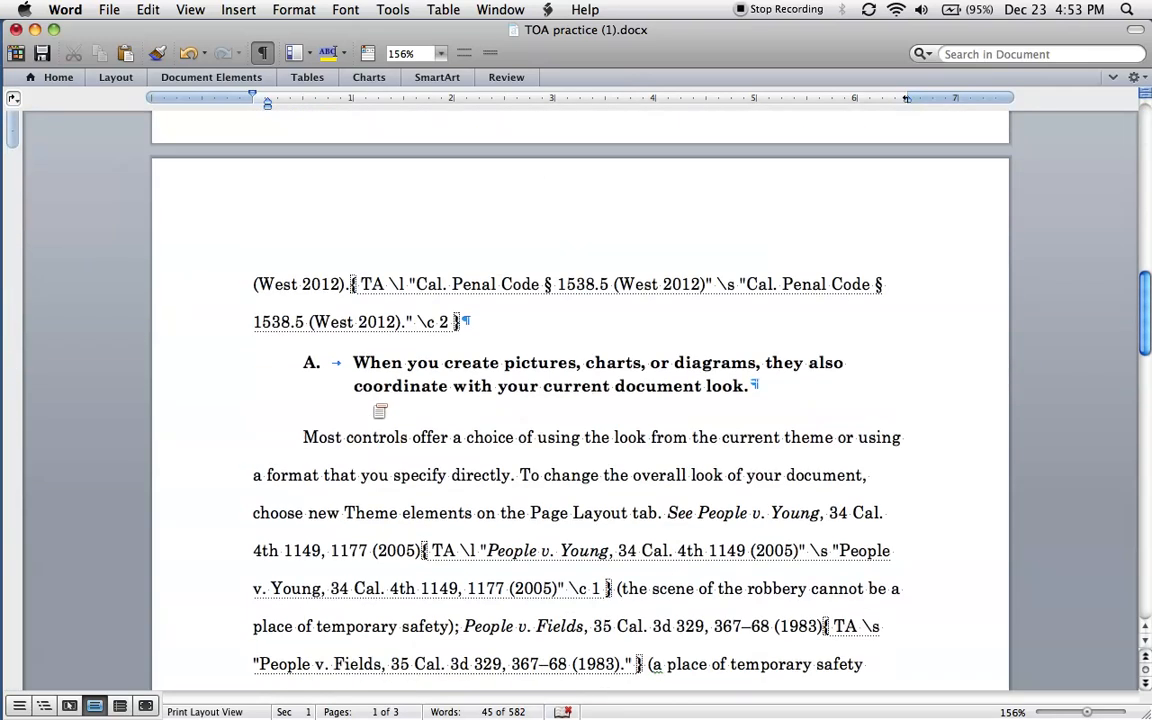
scroll(590, 400, "down", 7)
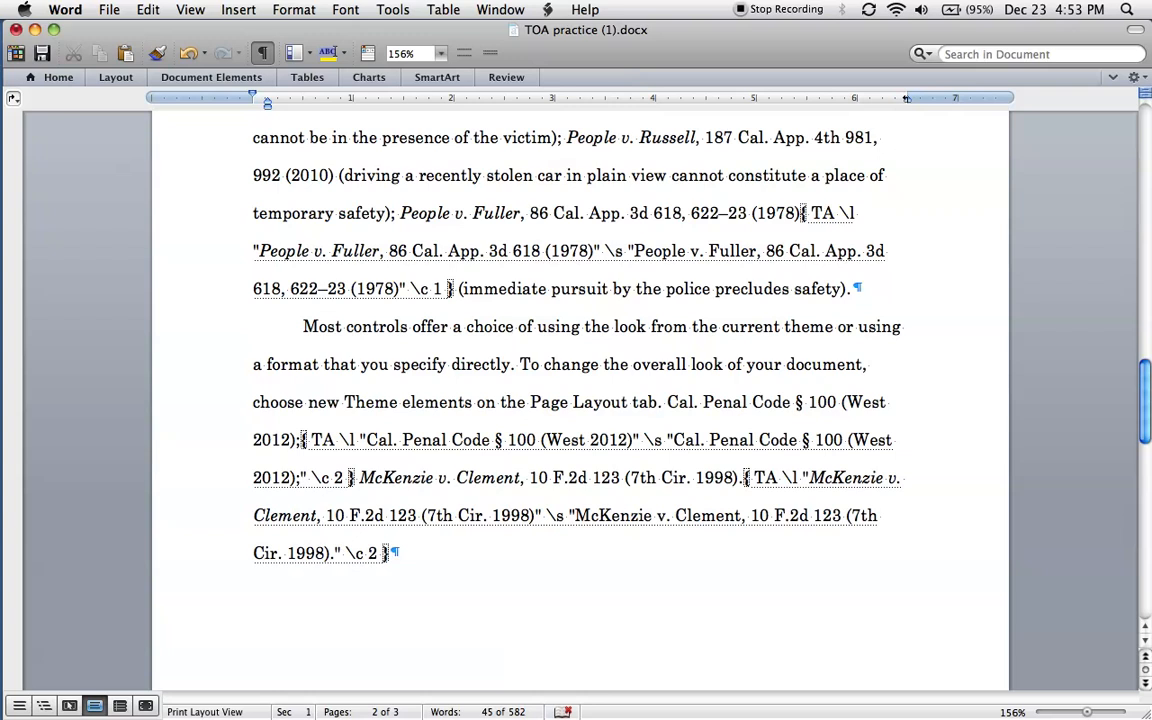
left_click_drag(743, 477, 400, 553)
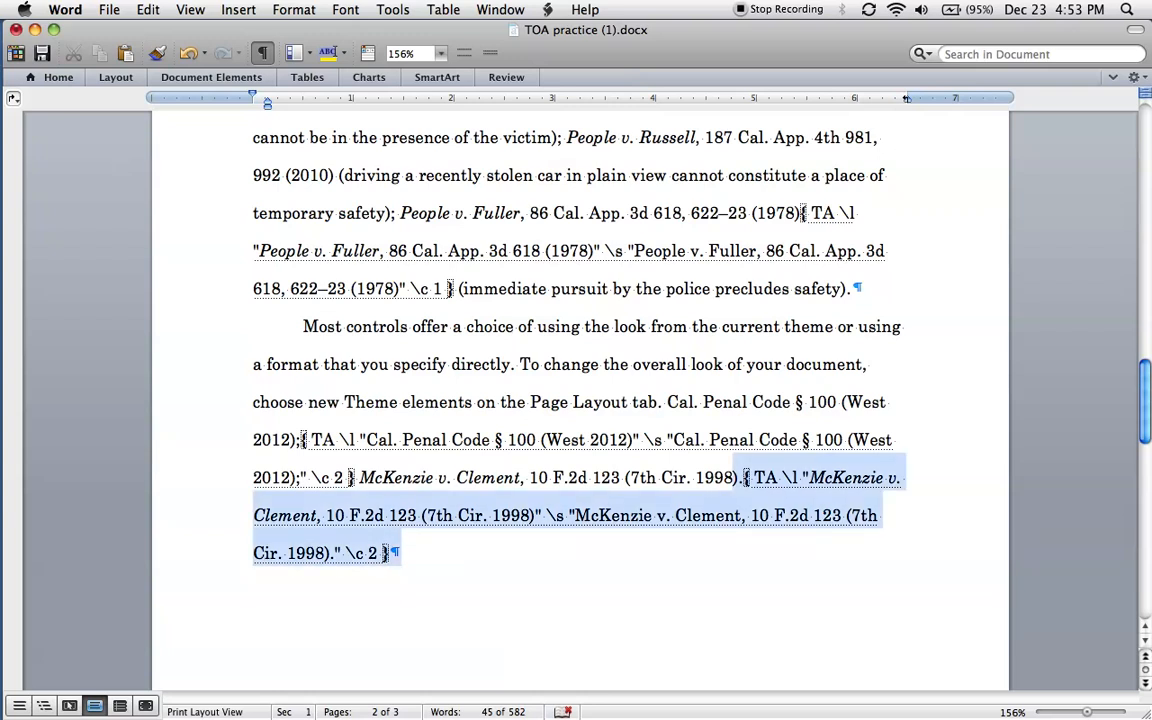
left_click(432, 548)
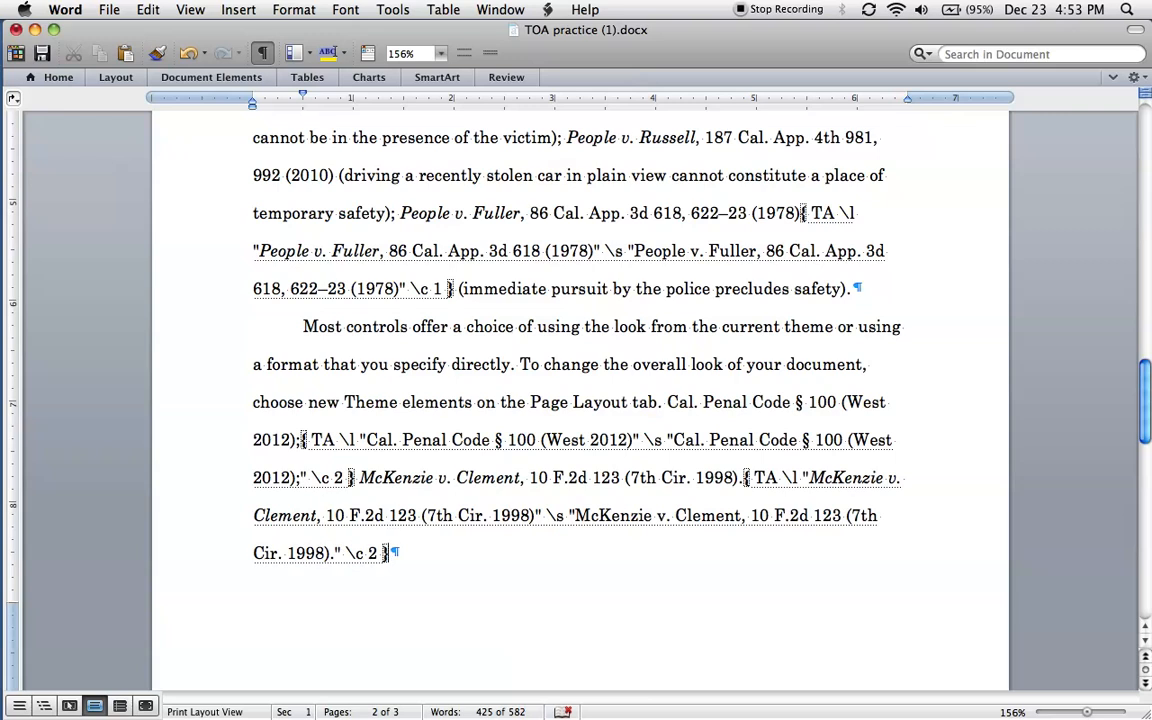
key("BackSpace")
type("1")
Try to update the Statutes field of the table of authorities at the start of the document.
scroll(507, 639, "up", 3)
scroll(507, 639, "up", 15)
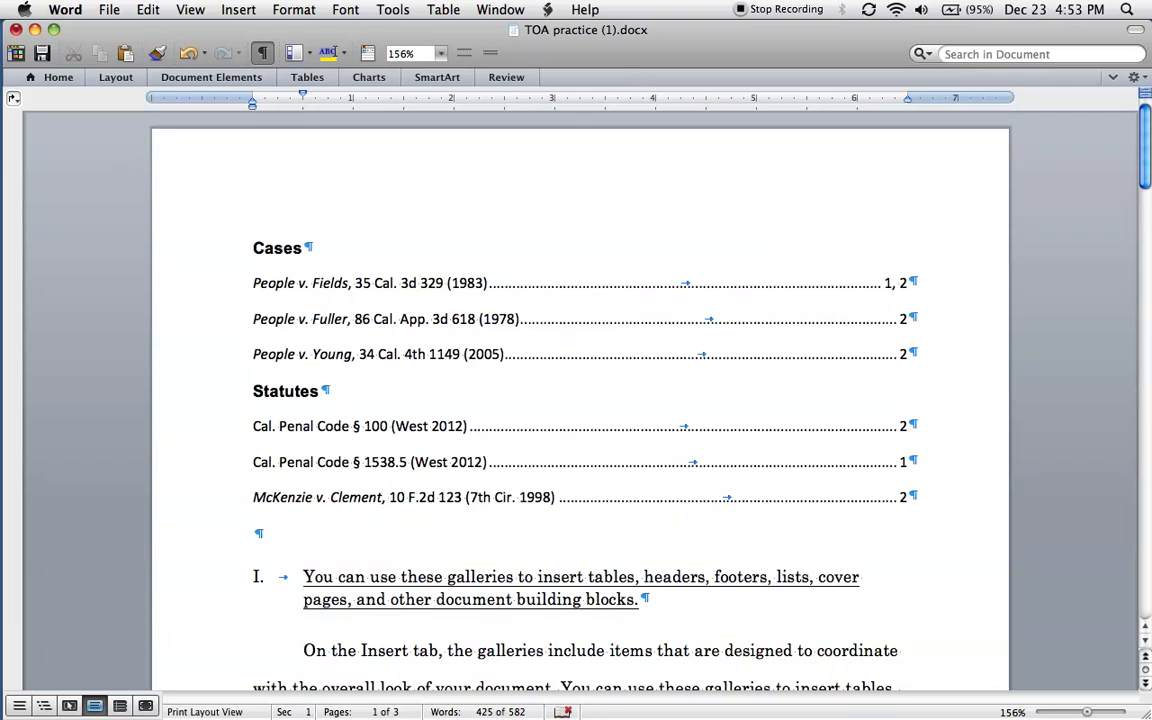
right_click(422, 450)
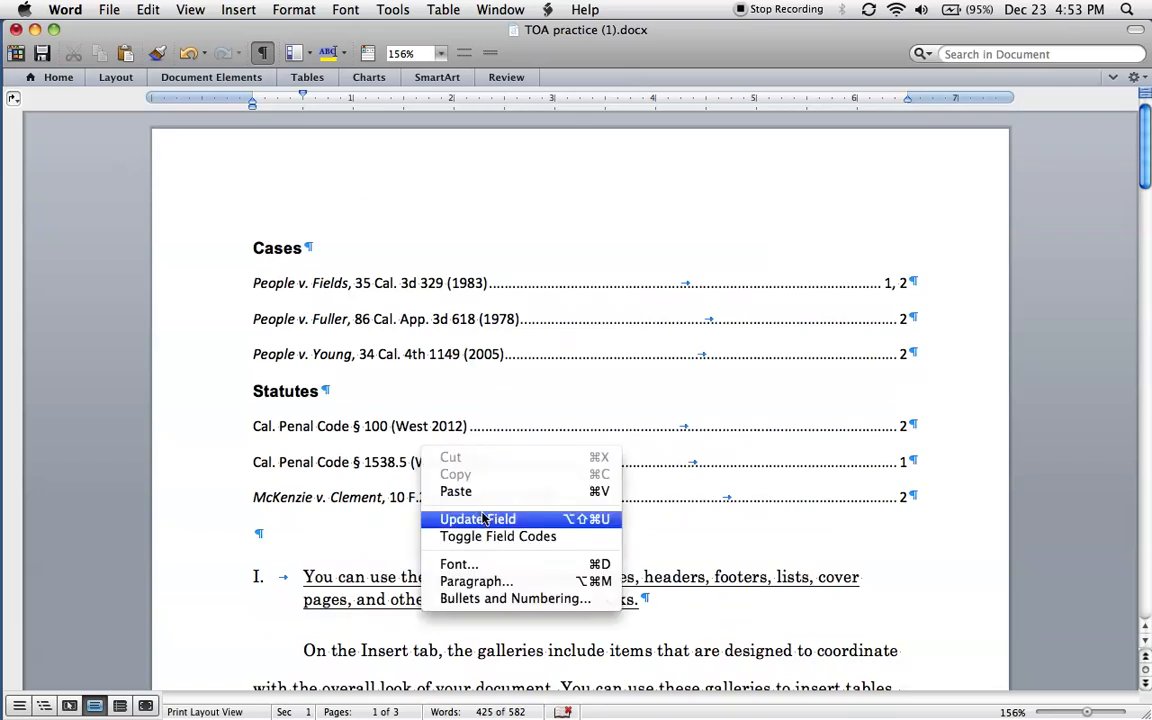
left_click(482, 519)
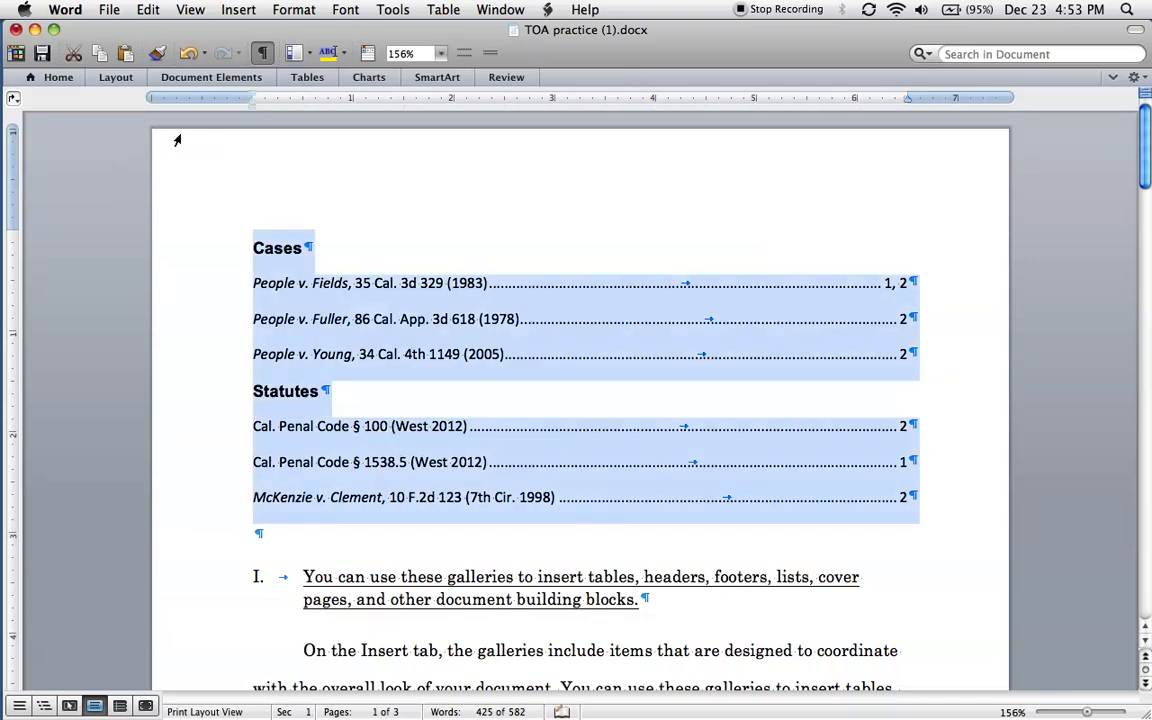
Delete the existing table of authorities and insert a fresh one above heading I, then check its Cases and Statutes entries.
key("Delete")
left_click(237, 10)
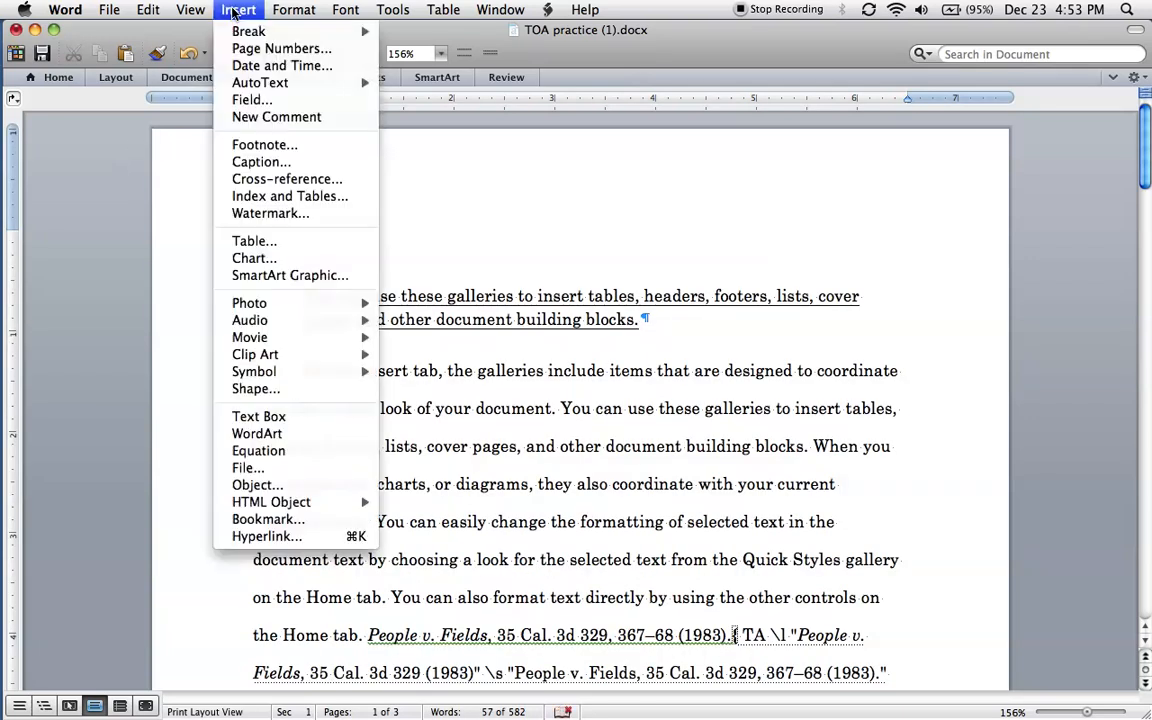
left_click(284, 196)
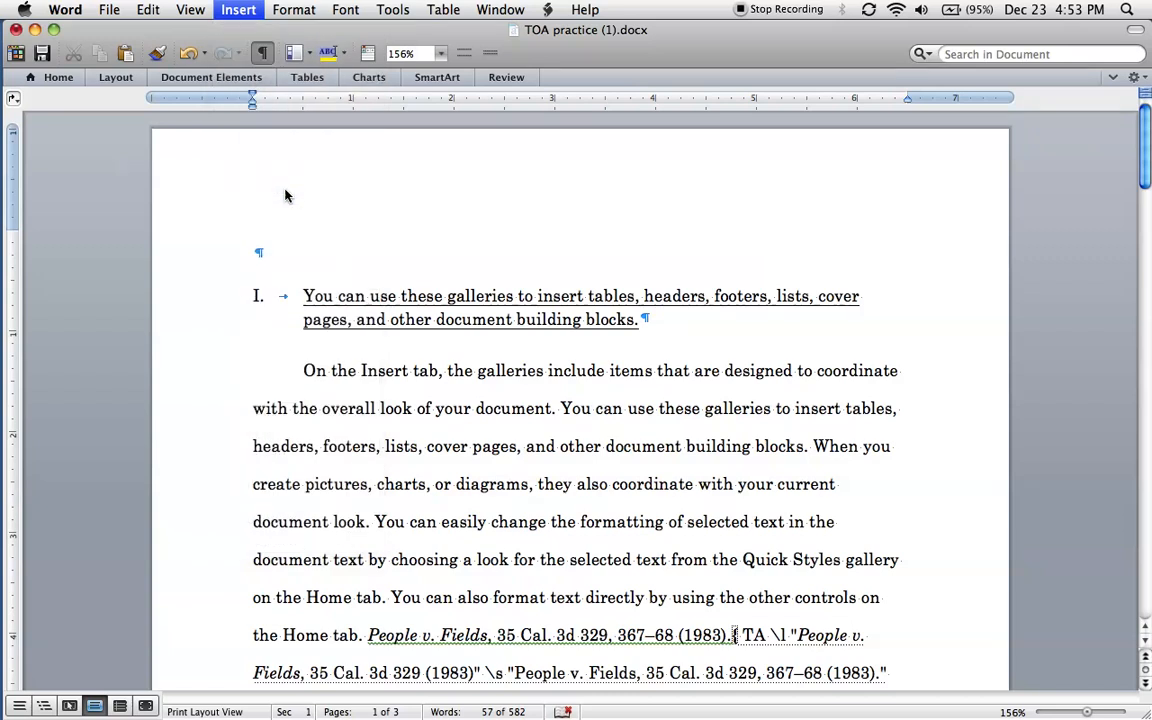
left_click(438, 164)
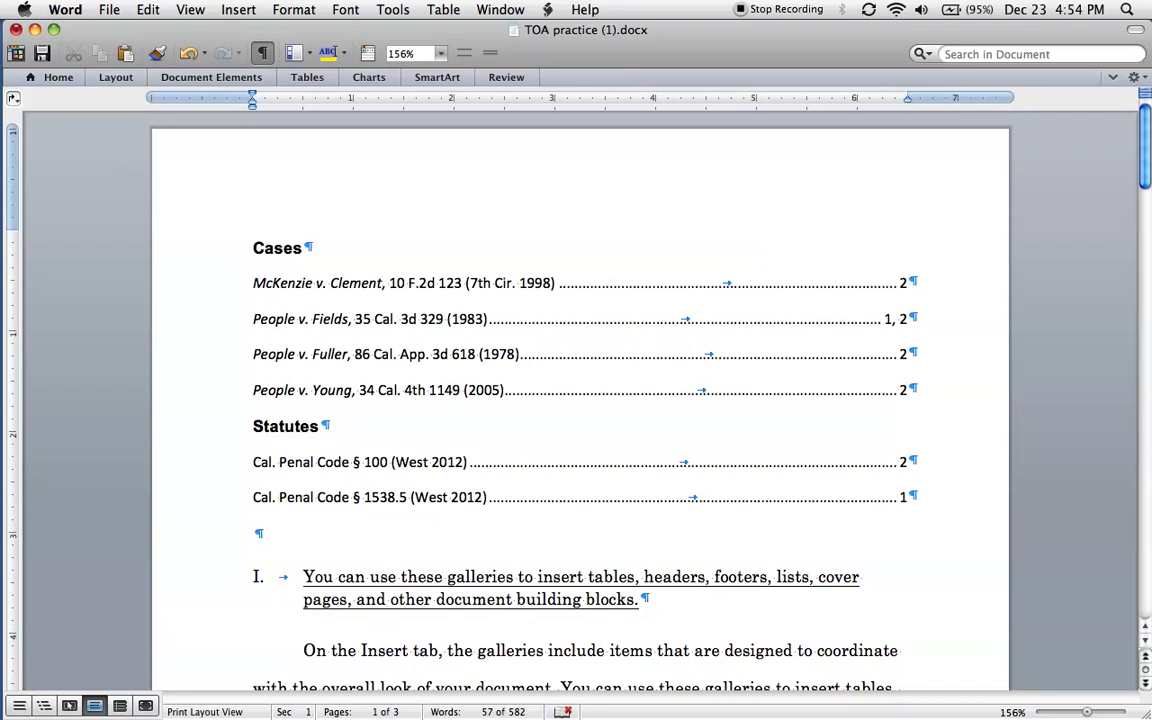
scroll(580, 400, "down", 3)
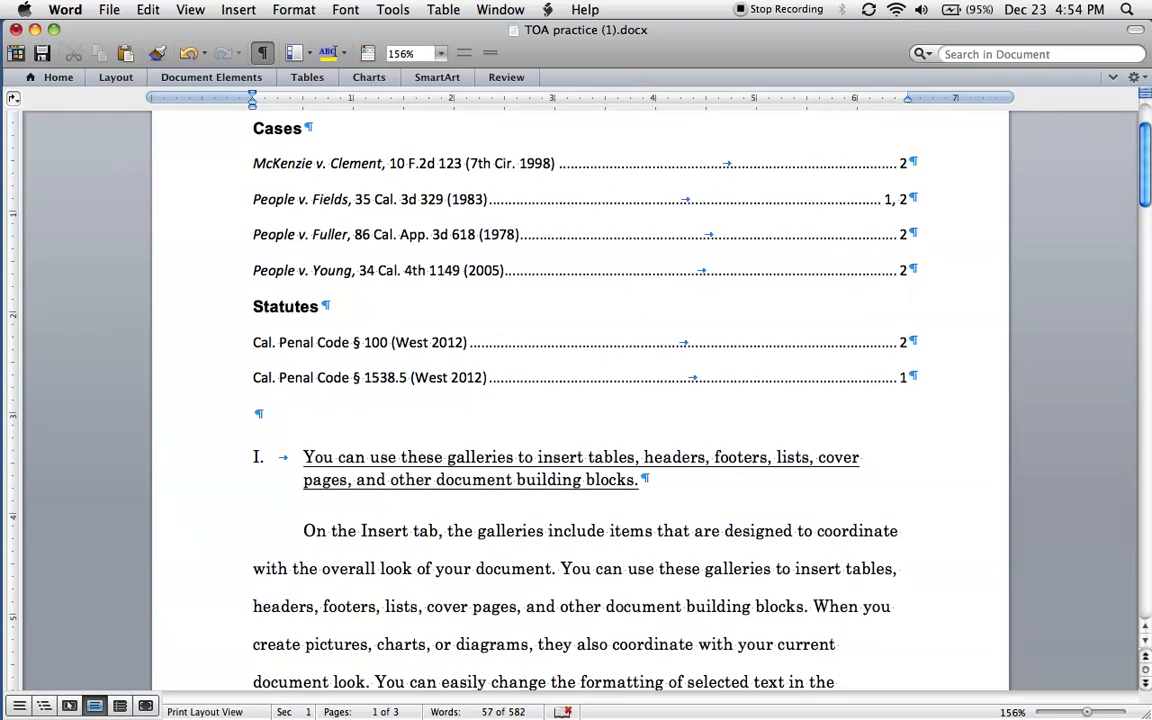
scroll(580, 400, "up", 3)
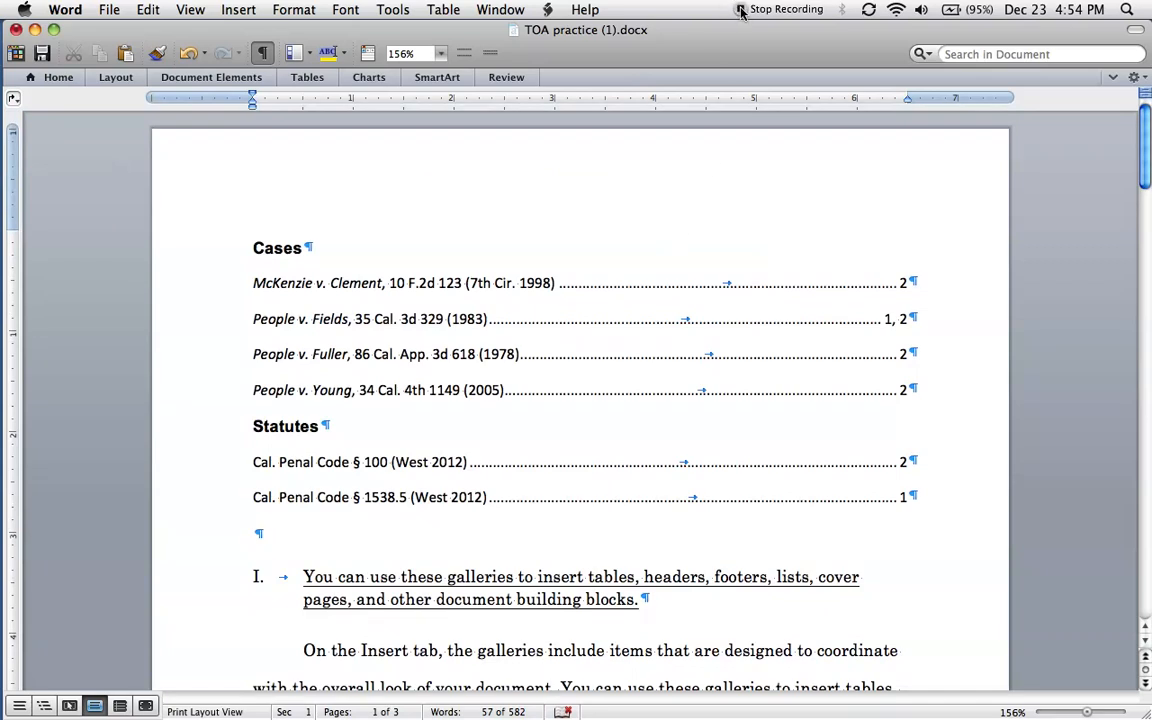